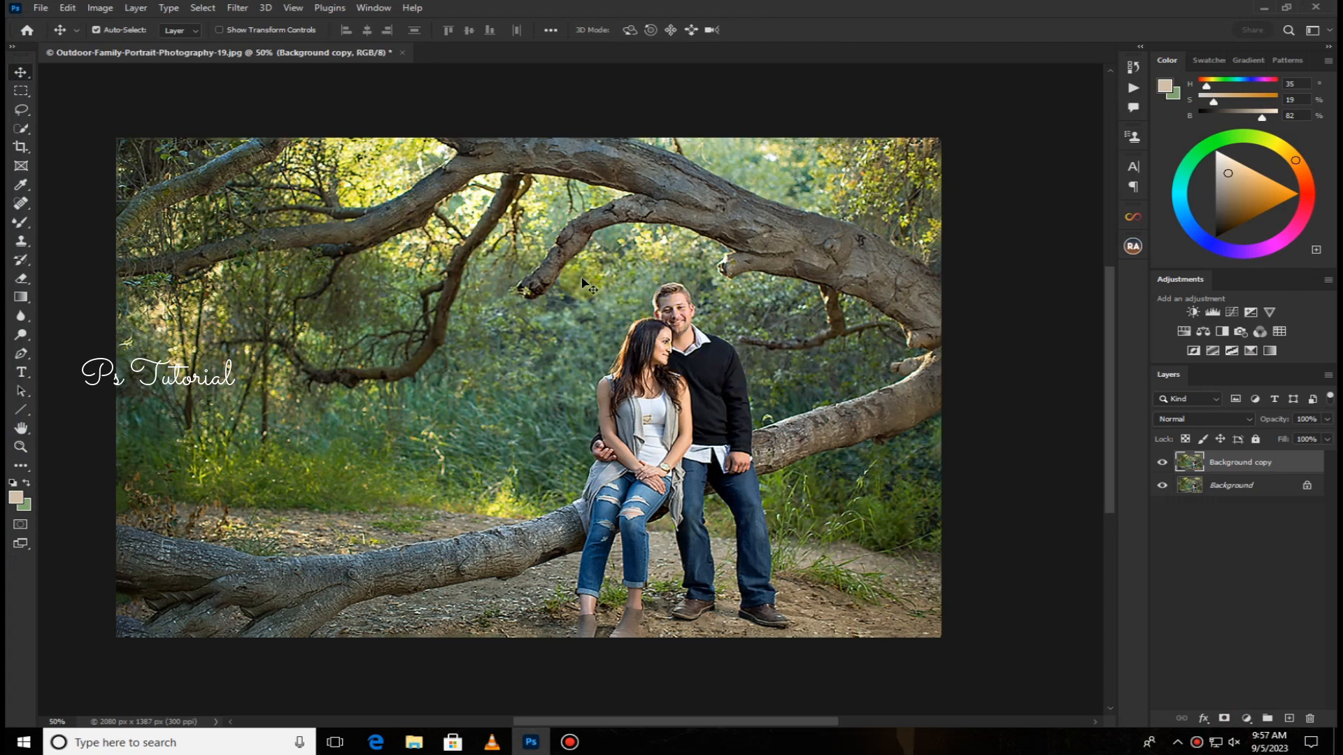
left_click(237, 7)
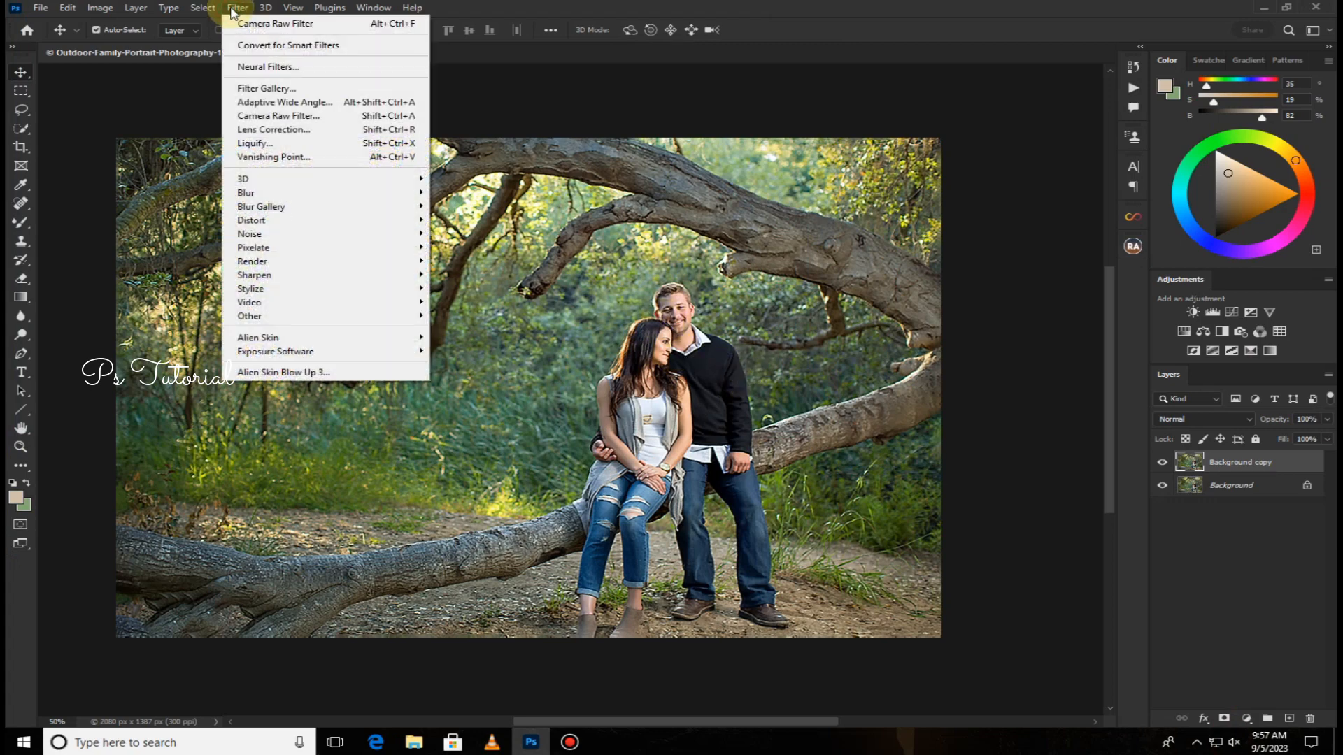
left_click(272, 118)
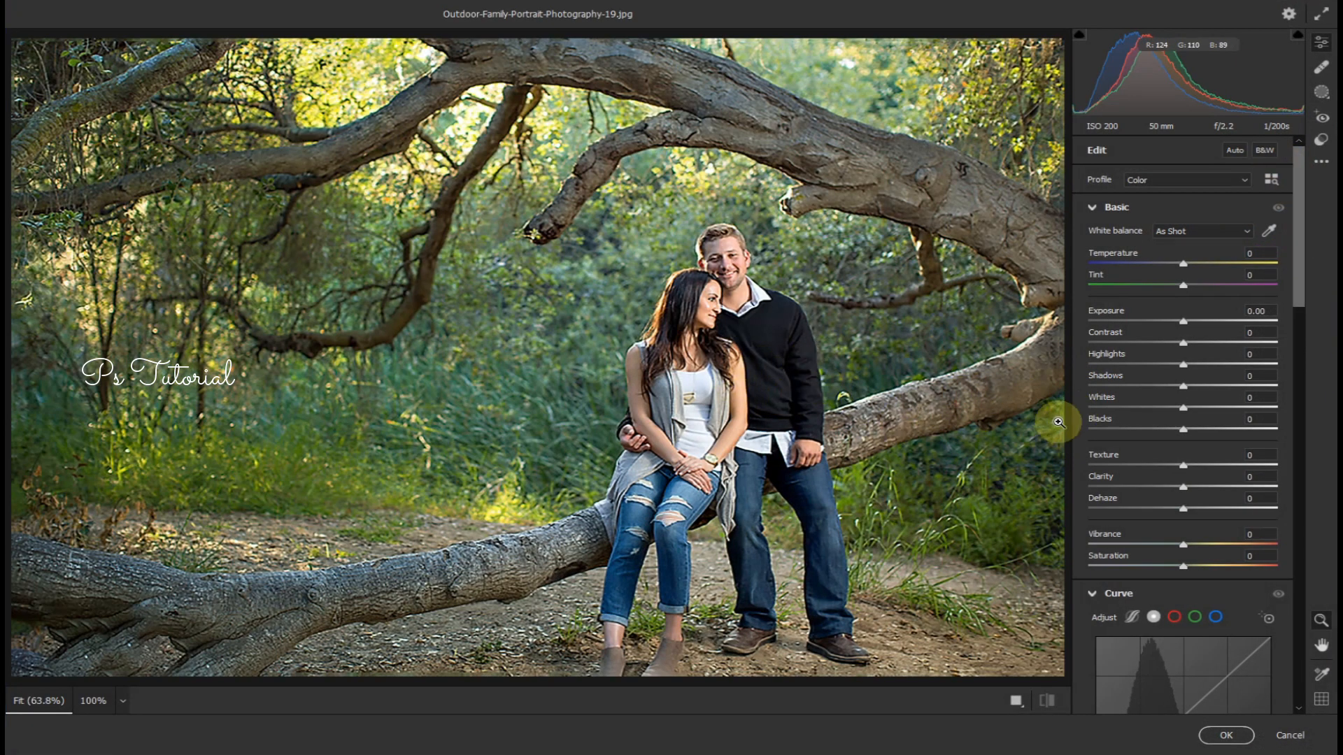
scroll(1177, 462, "down", 6)
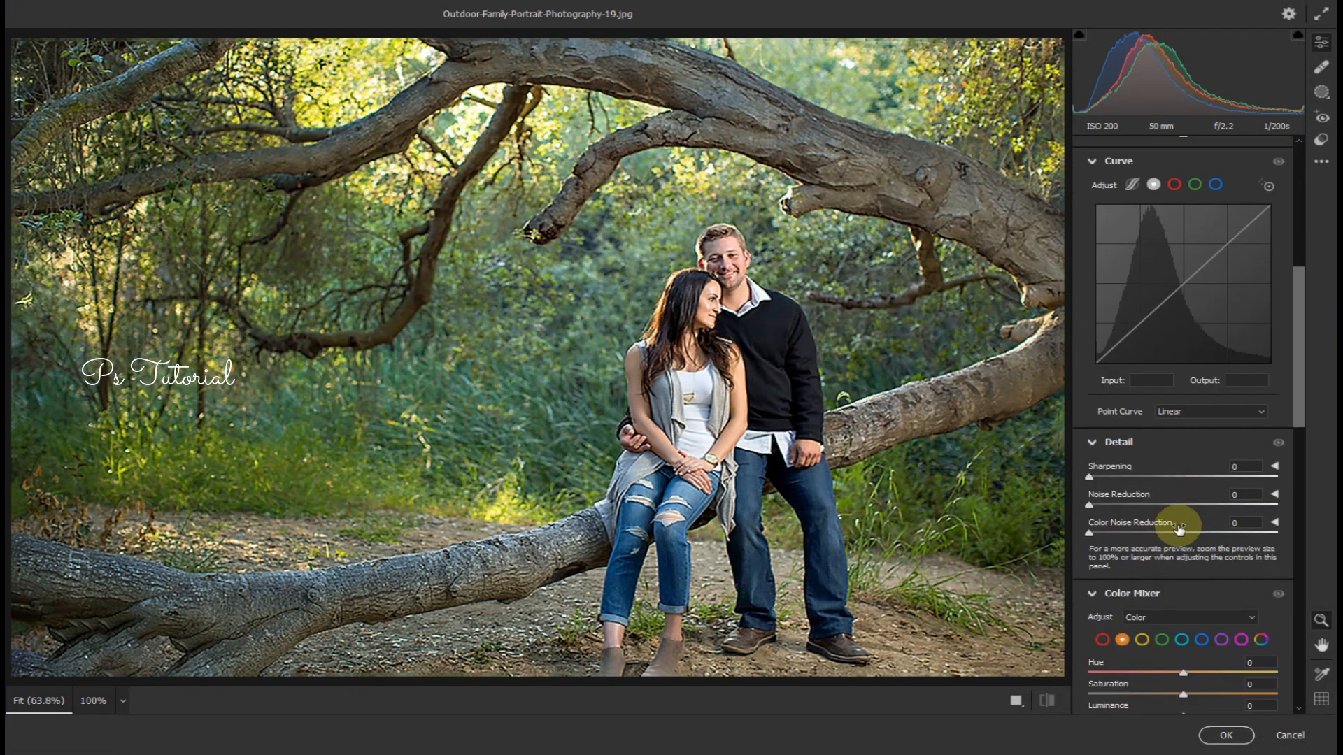
left_click(1276, 745)
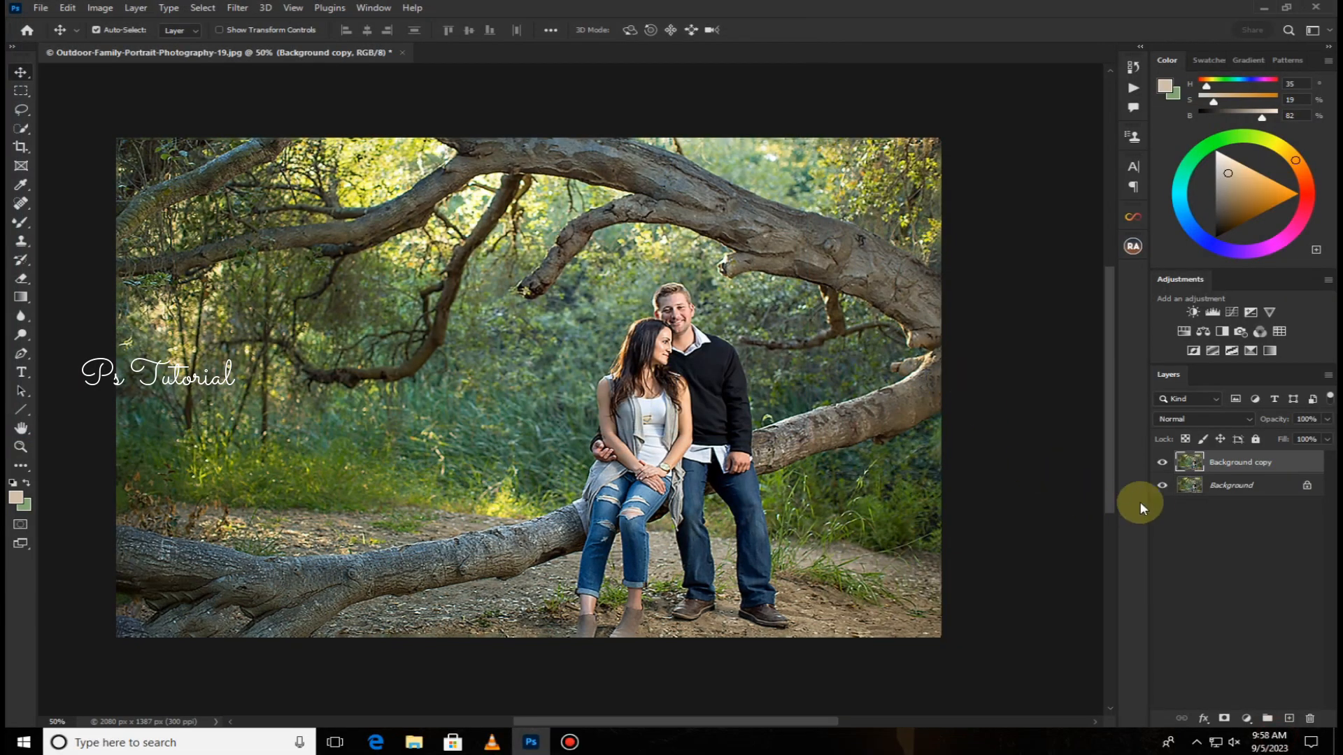
- Hide the Background layer and duplicate the Background copy layer
left_click(1163, 484)
left_click_drag(1256, 468, 1292, 719)
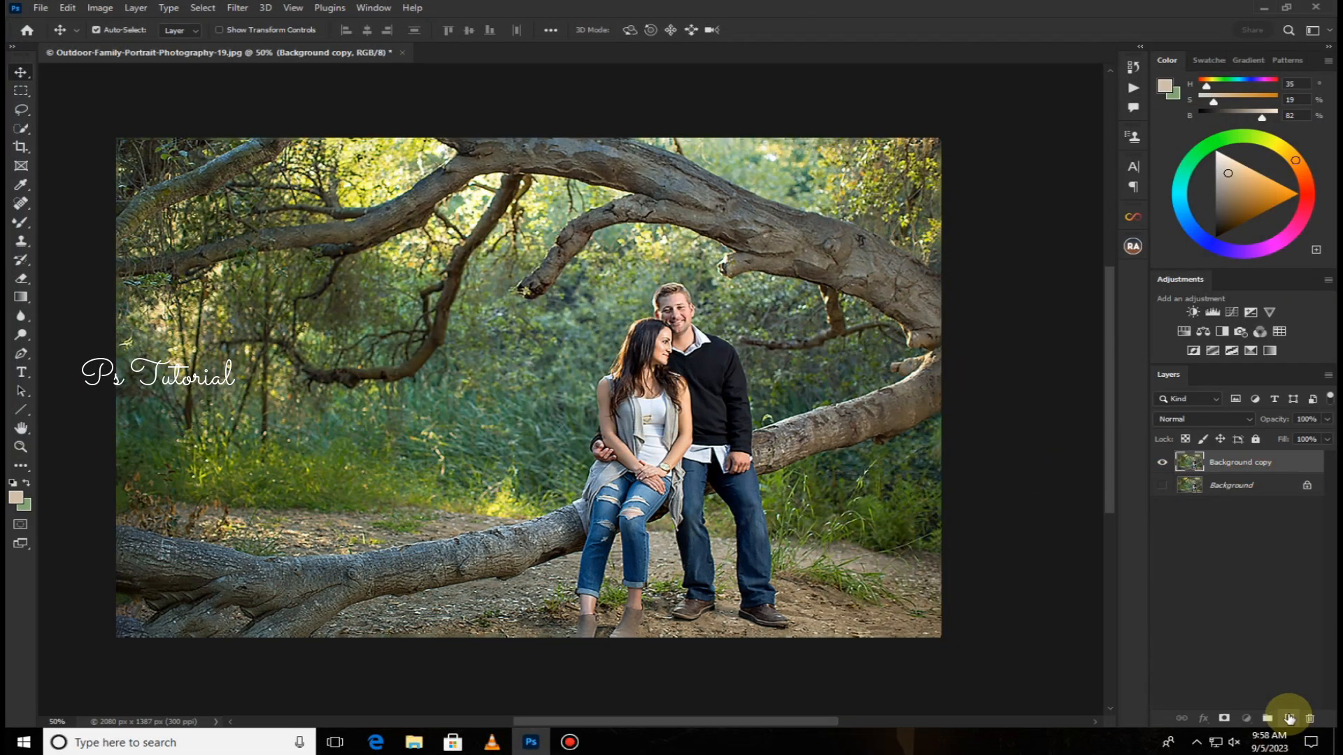
- Start a Camera Raw filter on the duplicated layer and set the greens to saturation +53 and luminance +12 in the Color Mixer
left_click(237, 10)
left_click(255, 120)
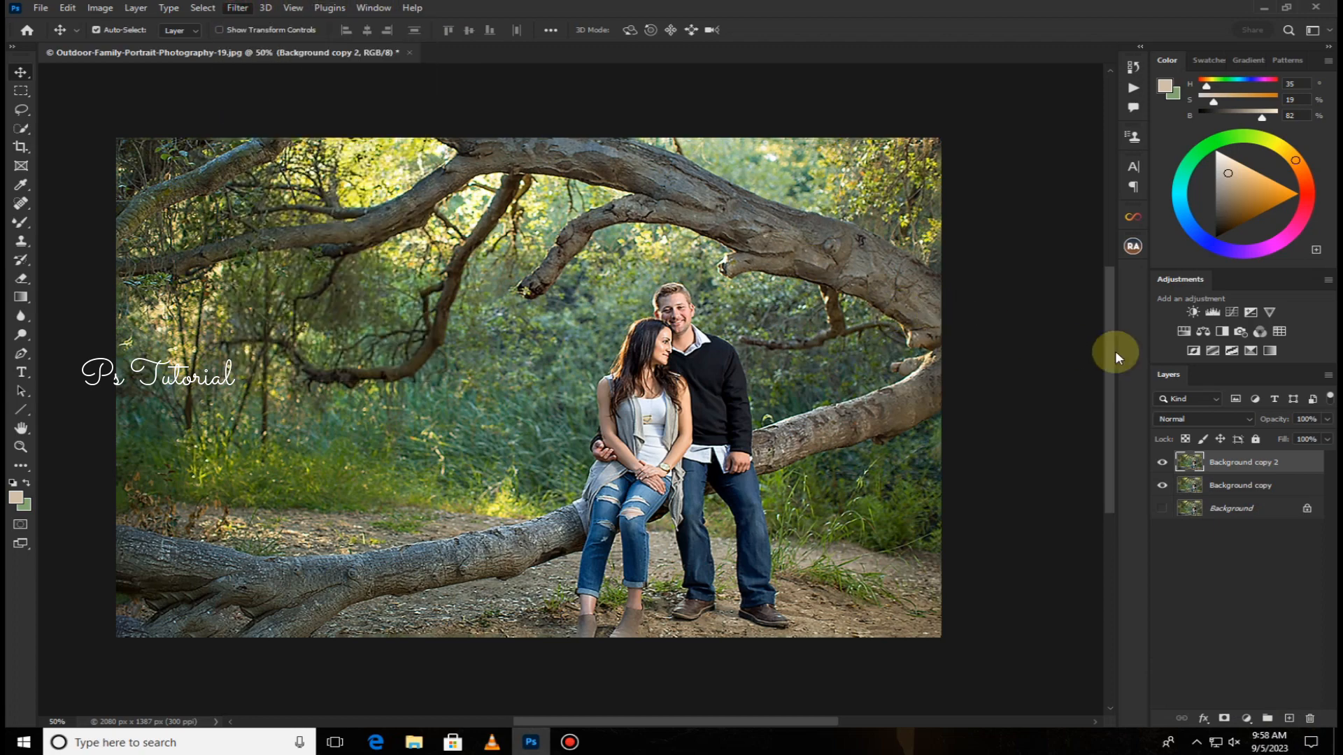
scroll(1208, 454, "down", 10)
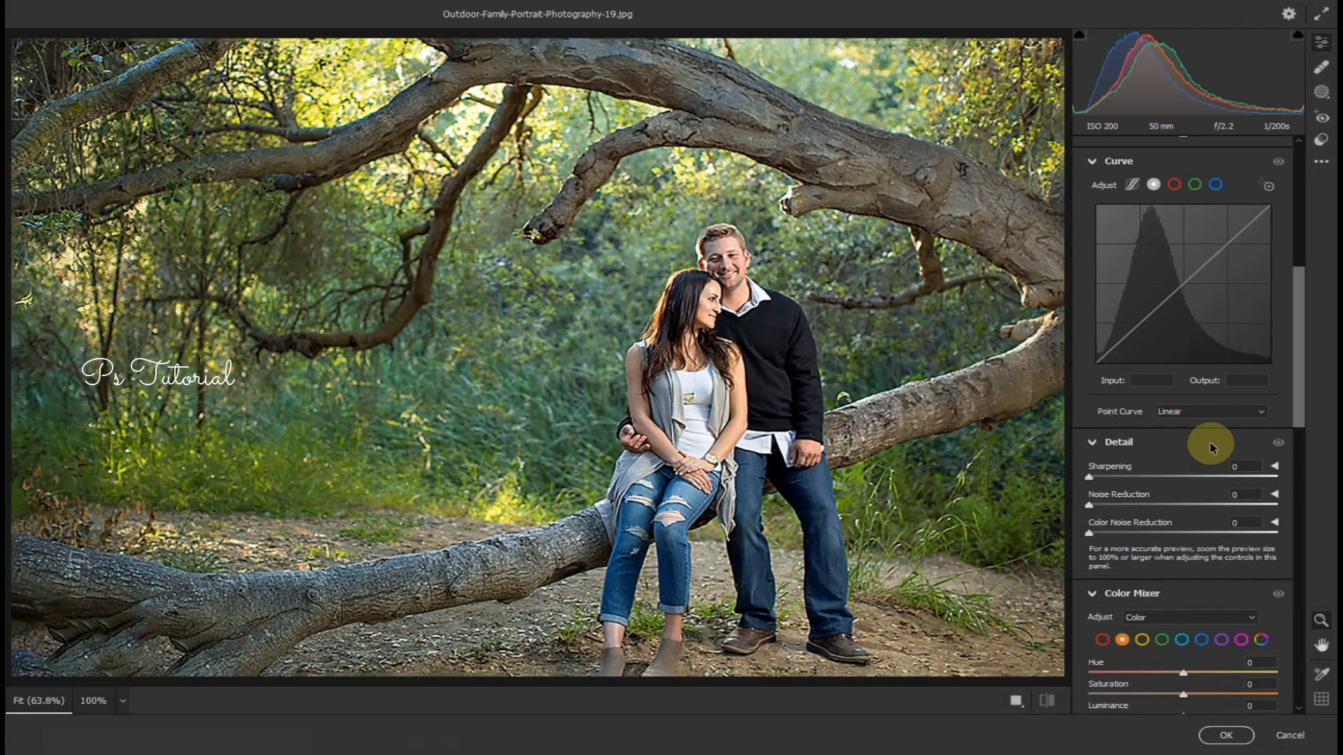
left_click(1160, 467)
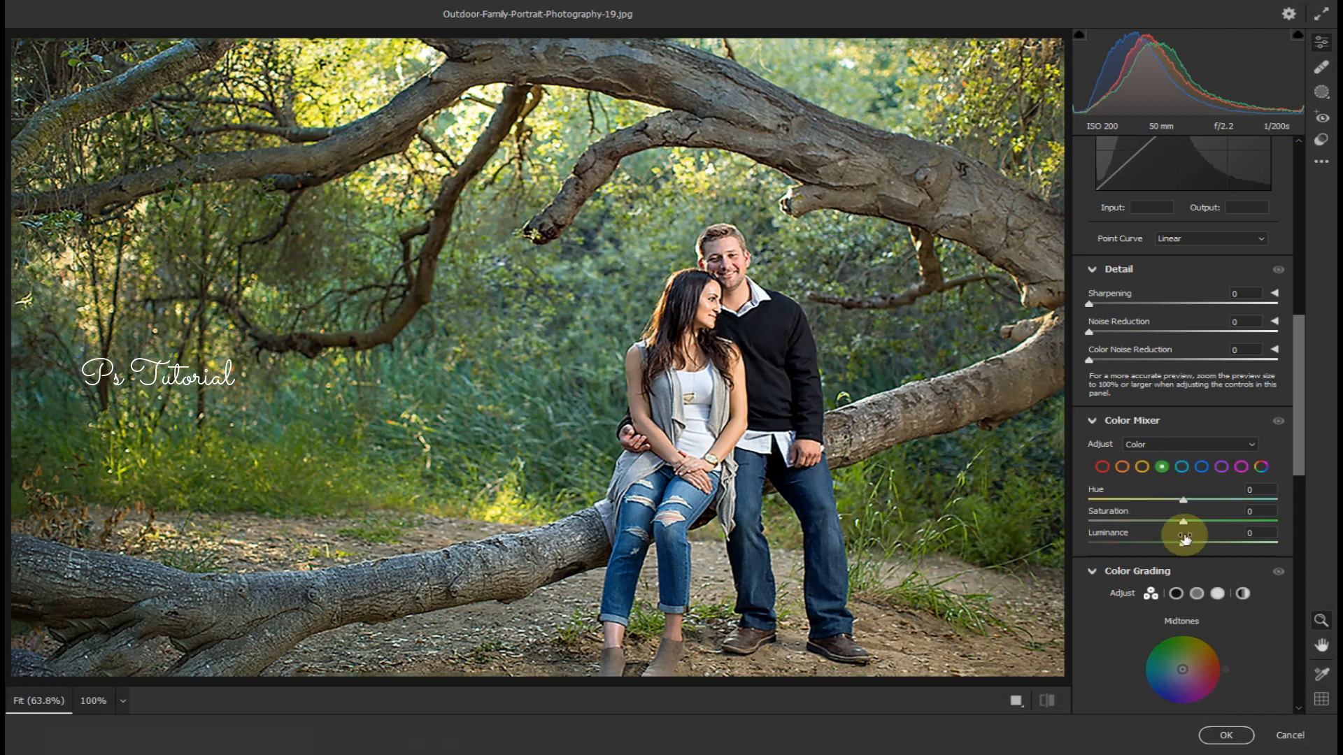
left_click_drag(1187, 525, 1229, 541)
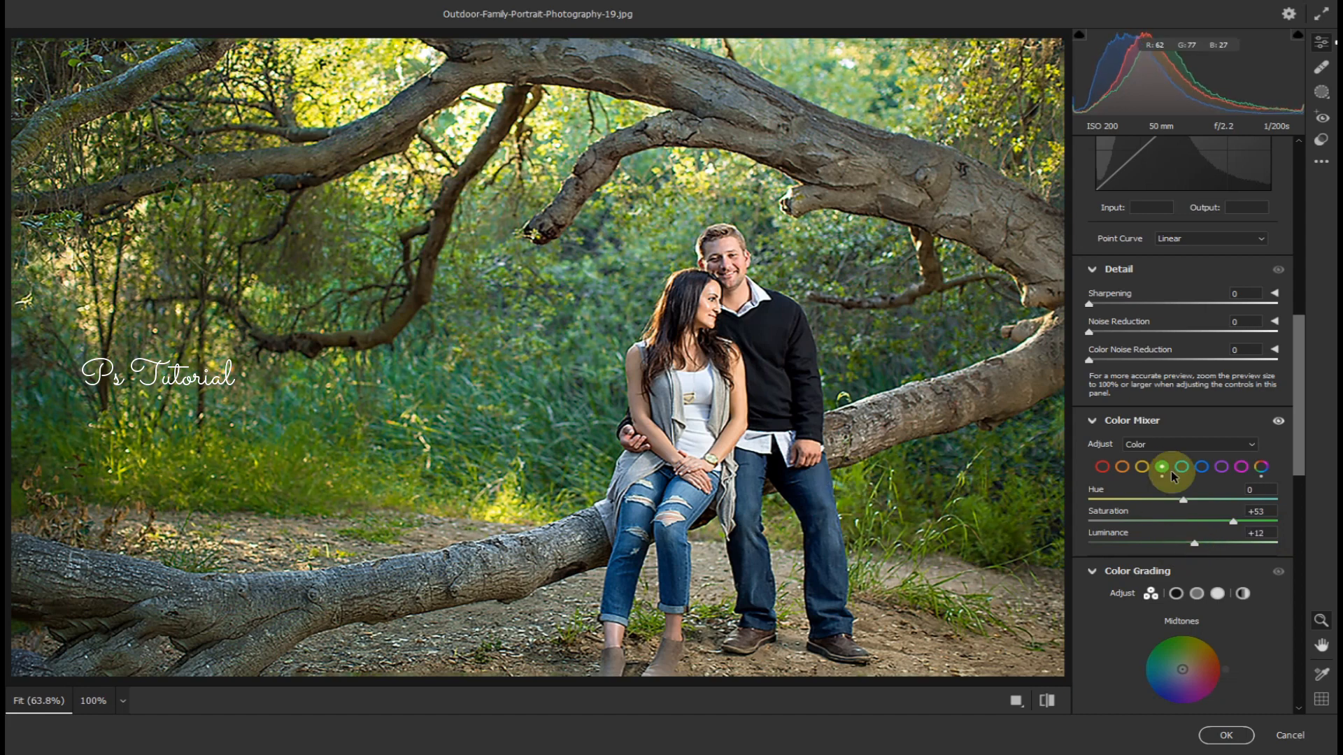
- Set the yellows in the Color Mixer to saturation +16 and luminance +23, keeping hue at 0, and apply the Camera Raw filter
left_click(1141, 466)
left_click_drag(1177, 500, 1121, 499)
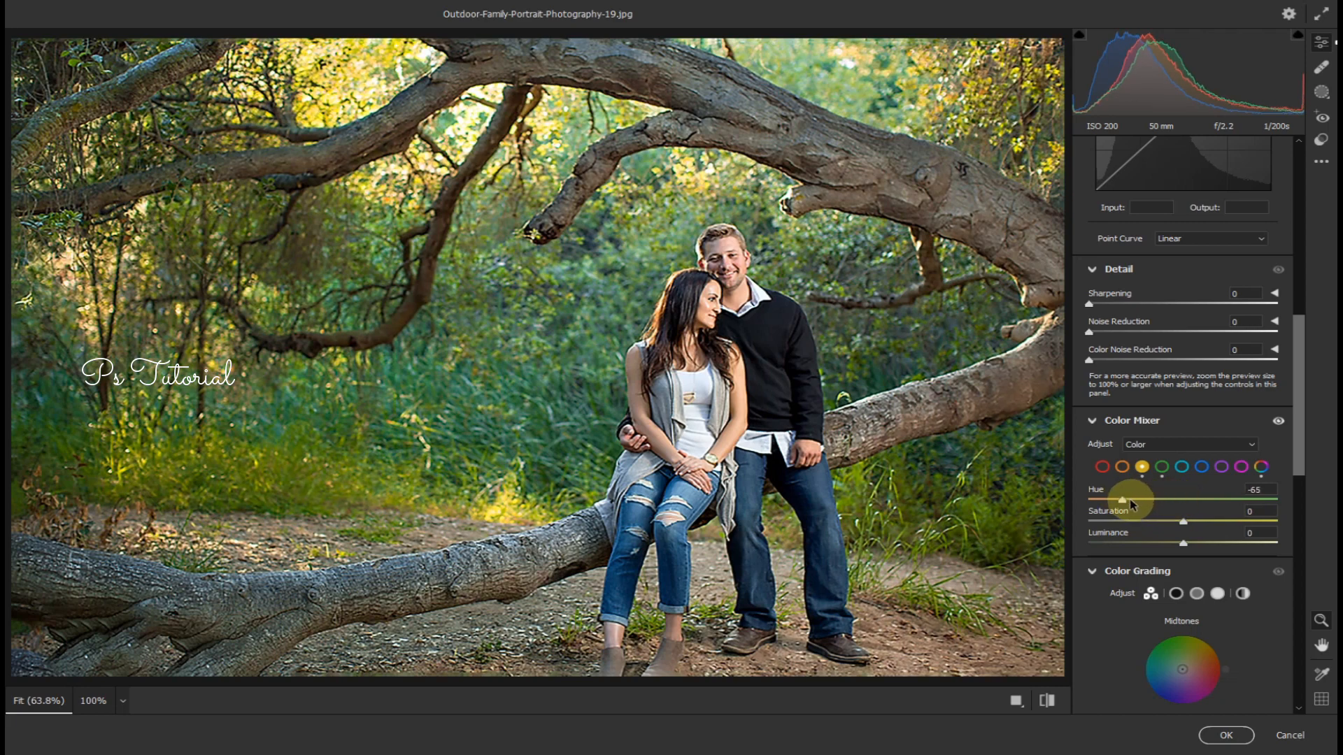
double_click(1123, 500)
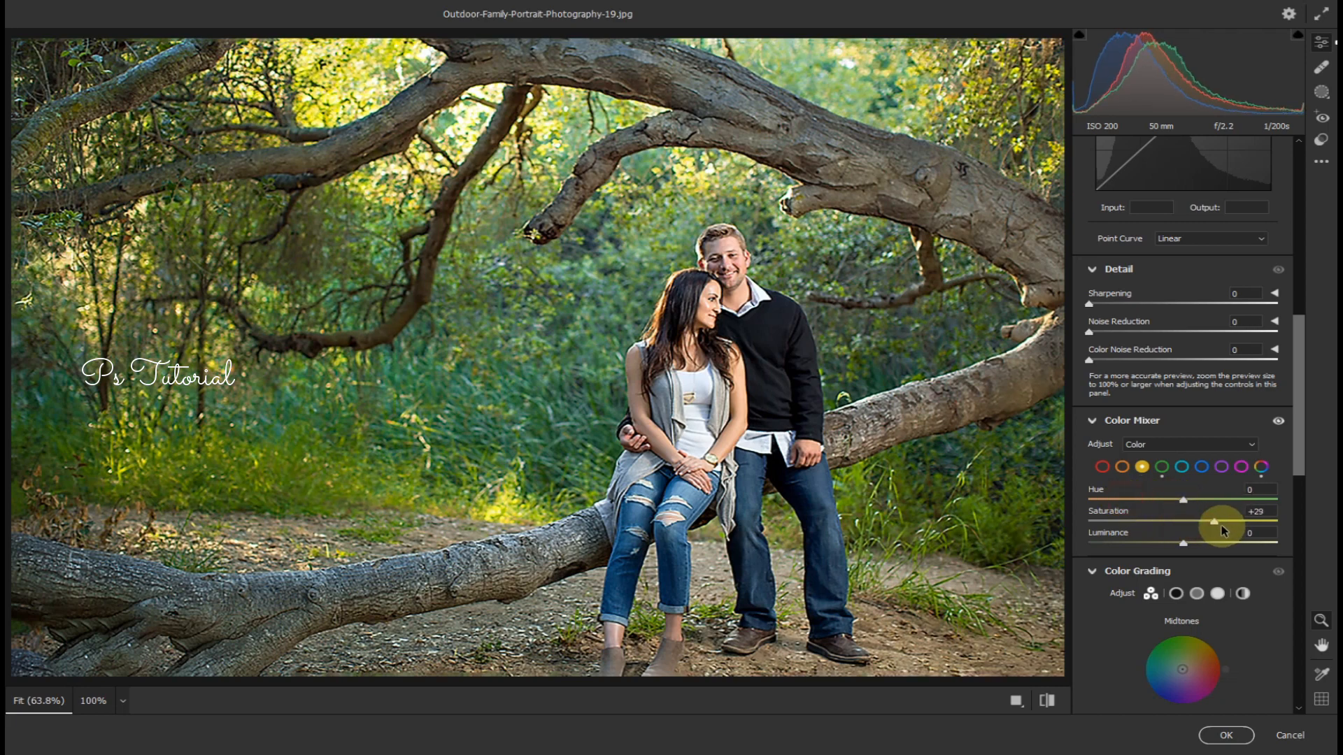
left_click_drag(1223, 531, 1193, 551)
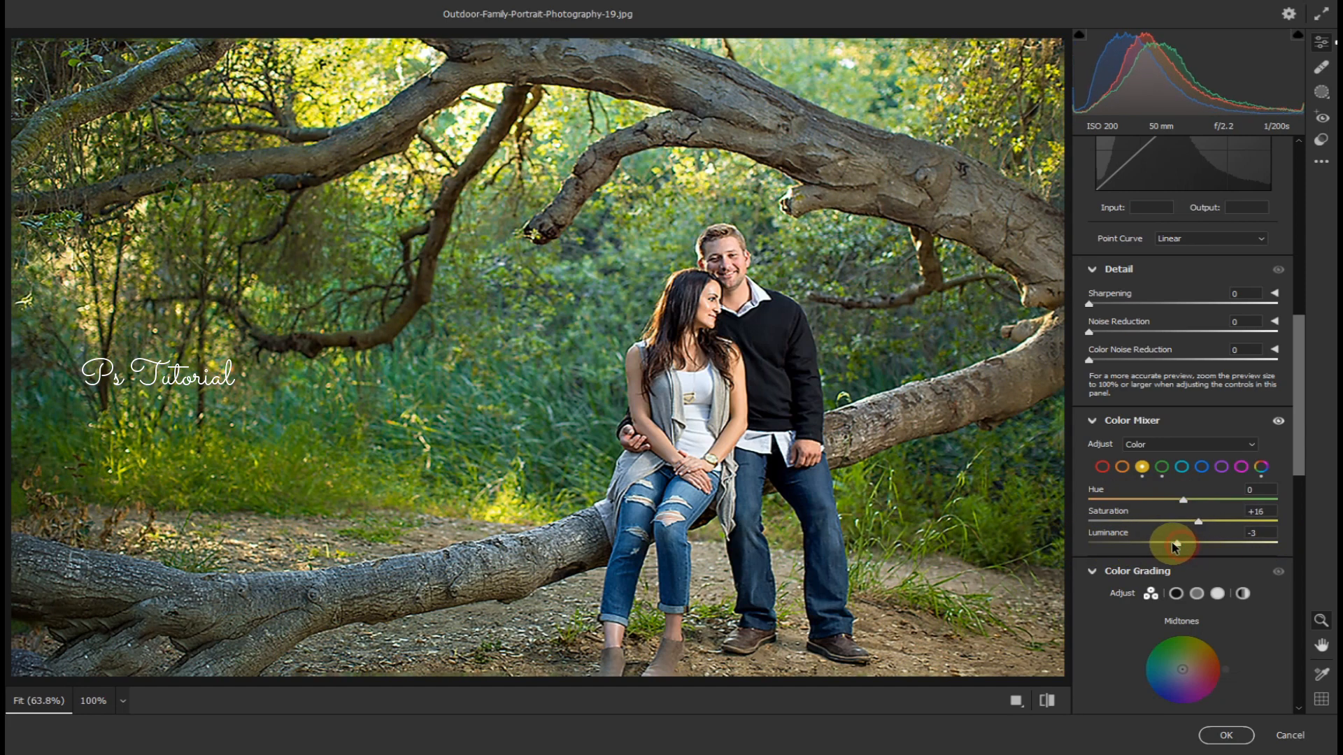
left_click_drag(1165, 546, 1202, 553)
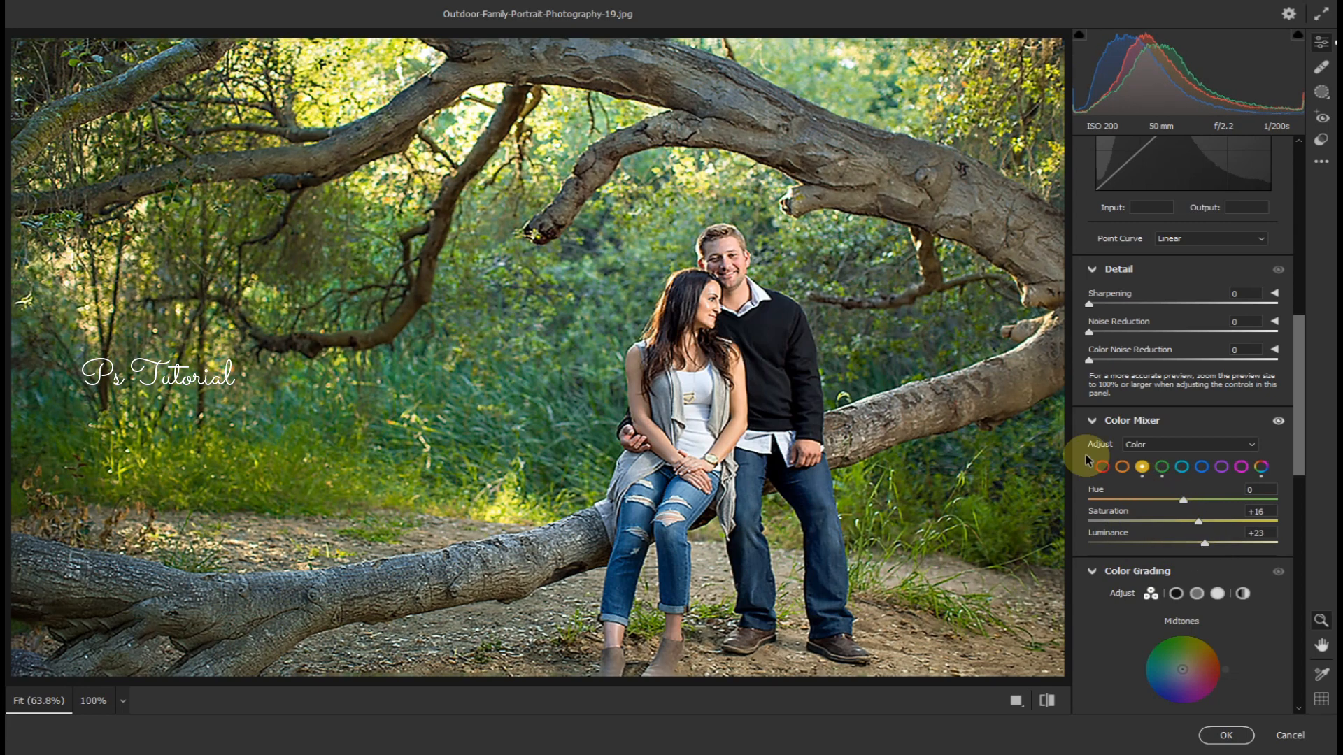
left_click(1122, 467)
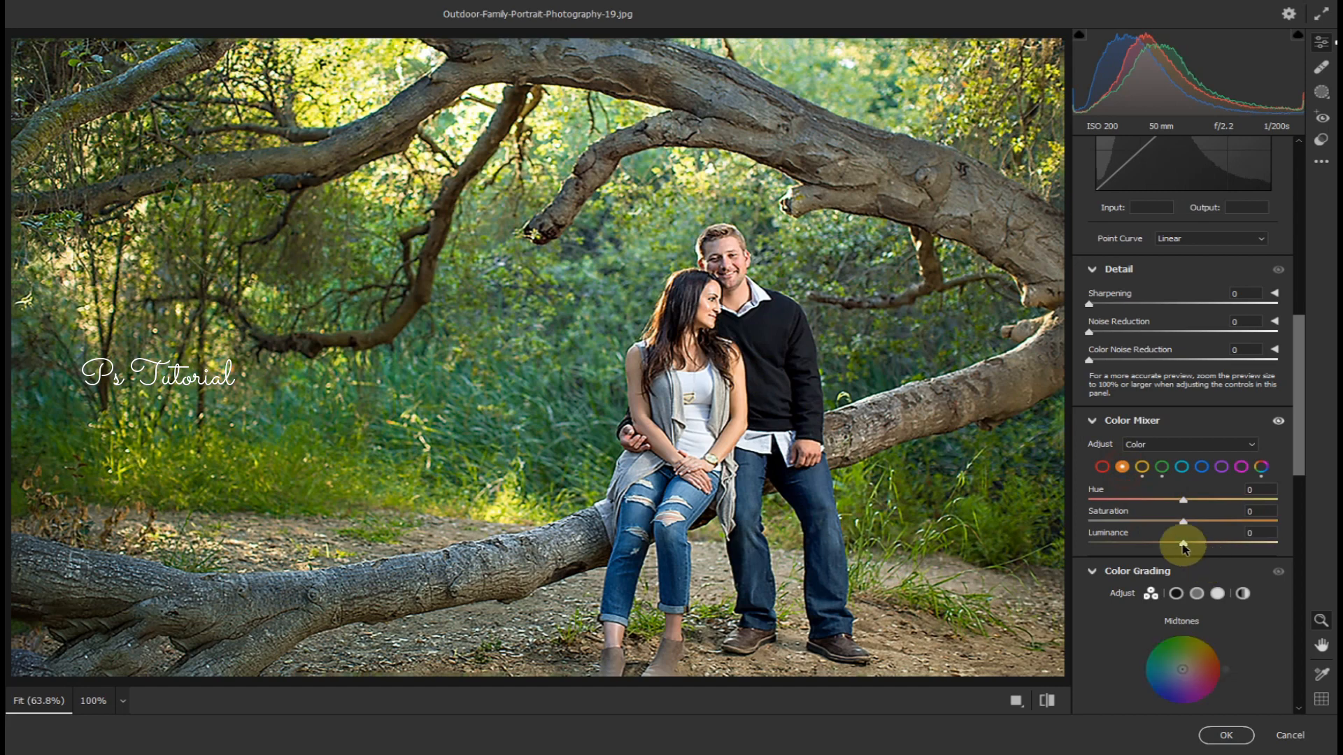
left_click(1226, 735)
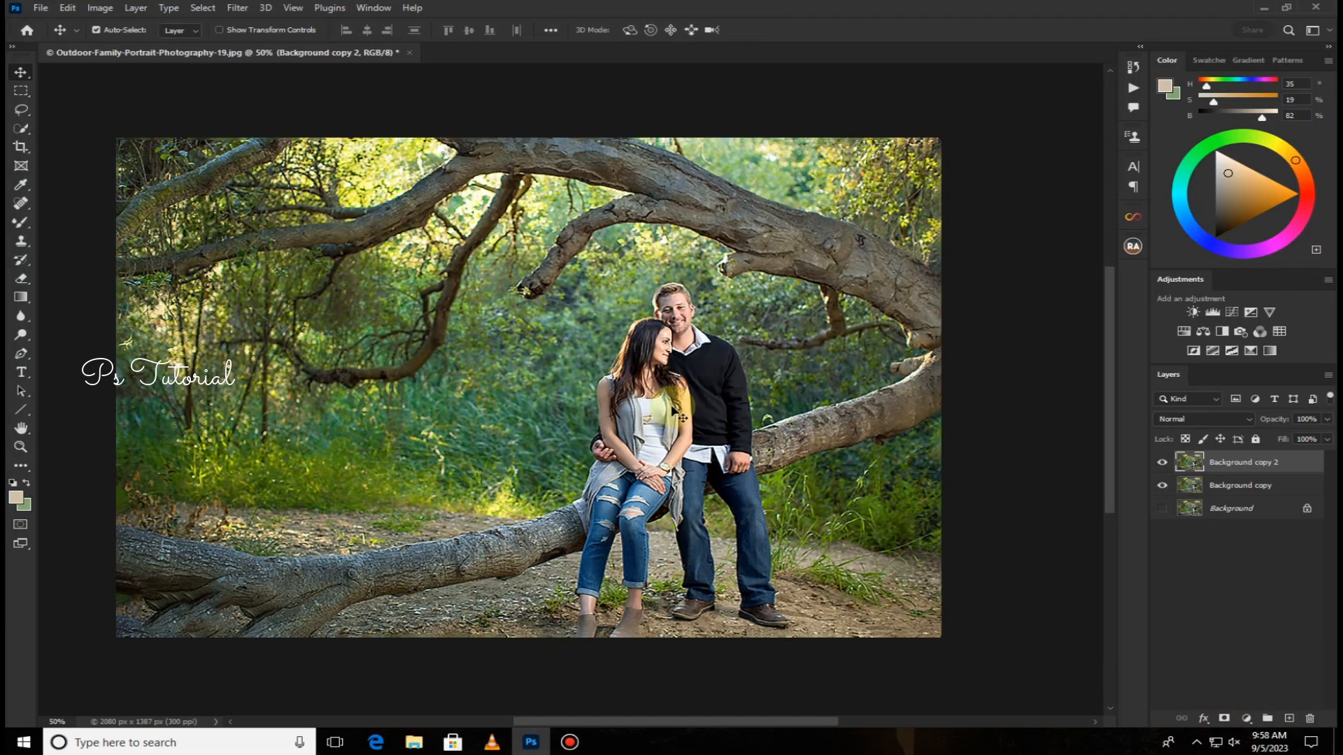
- Merge Background copy 2 down into Background copy and duplicate the merged layer
right_click(1265, 463)
left_click(1088, 544)
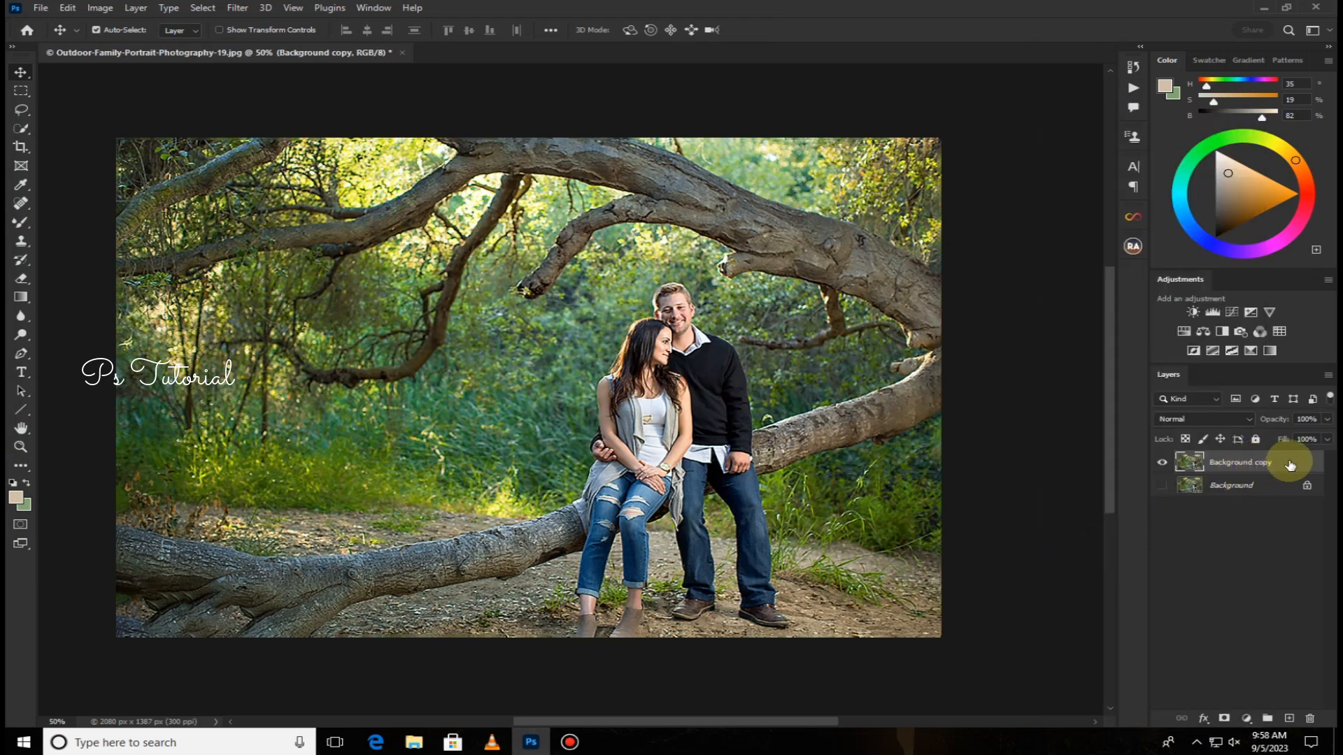
left_click_drag(1271, 462, 1289, 719)
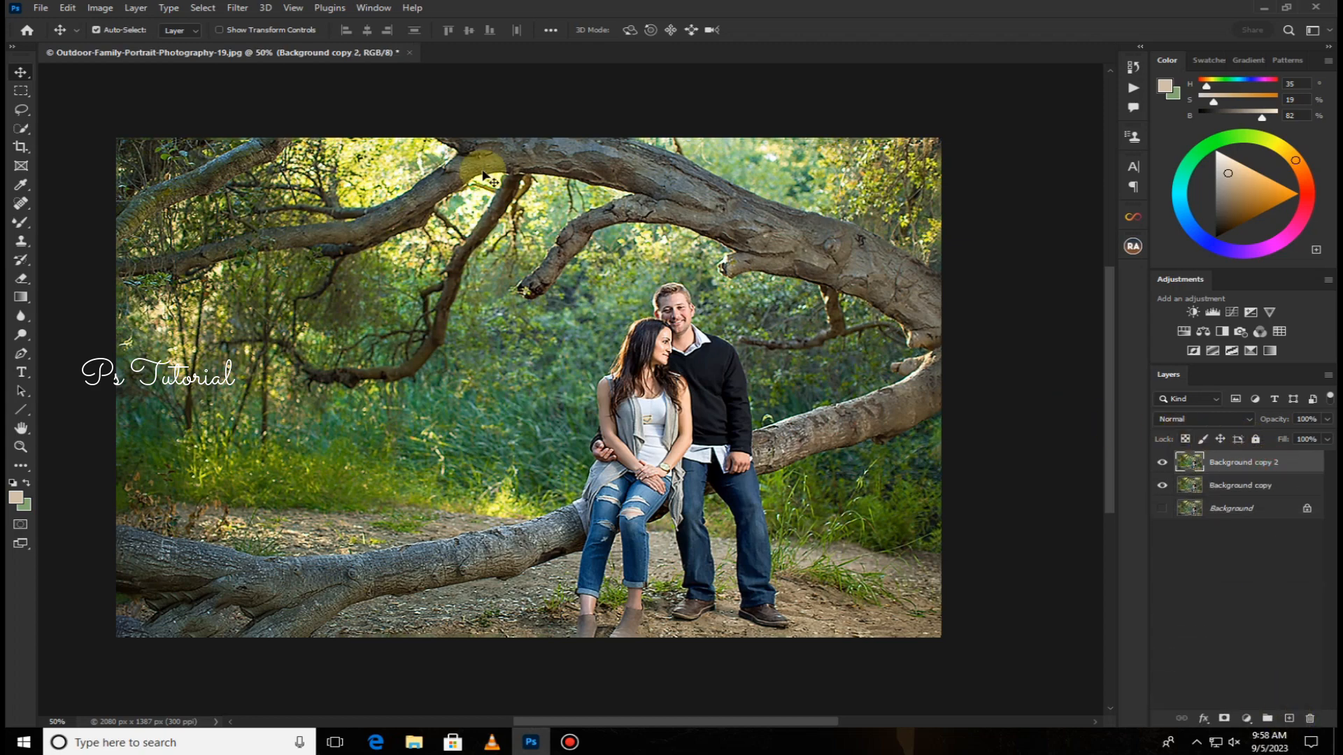
- Start a Camera Raw filter on the new copy and set the blues to saturation +82 and luminance -40 in the Color Mixer
left_click(245, 9)
left_click(281, 117)
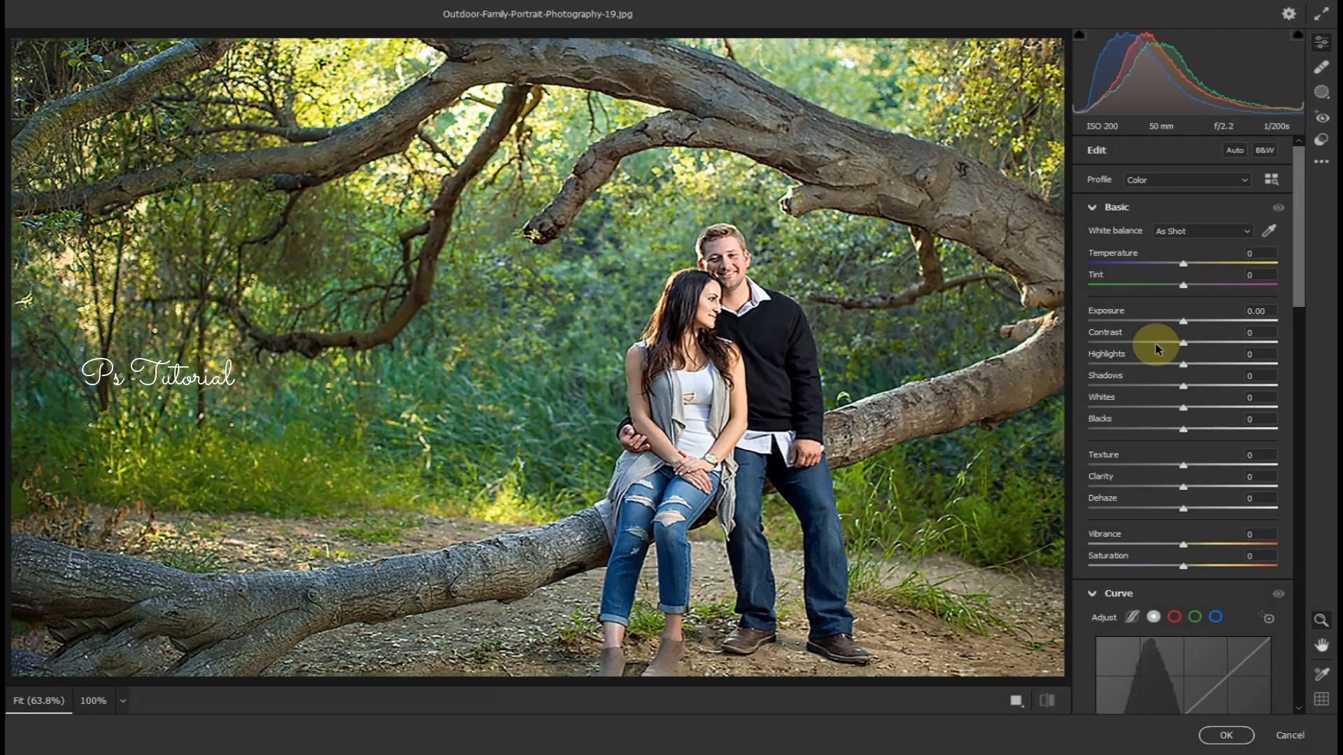
scroll(1174, 436, "down", 10)
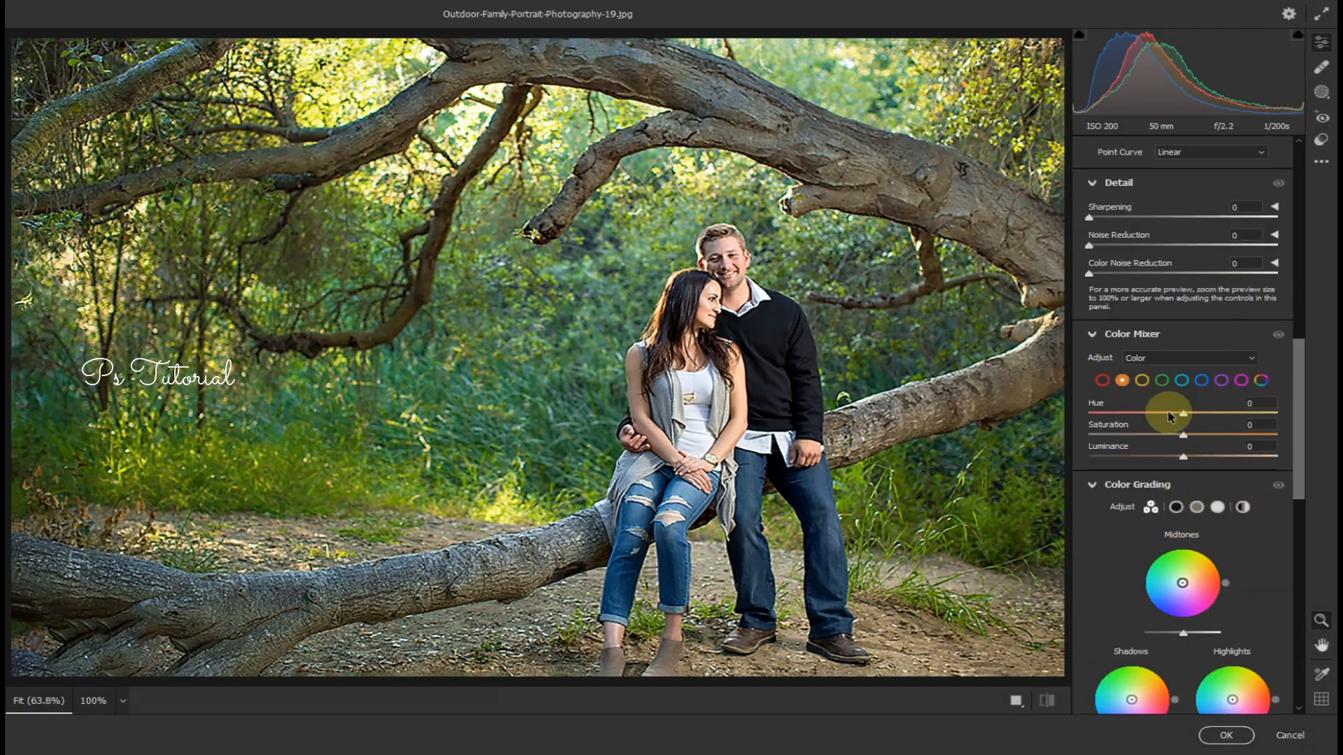
left_click(1202, 381)
left_click_drag(1186, 437, 1265, 444)
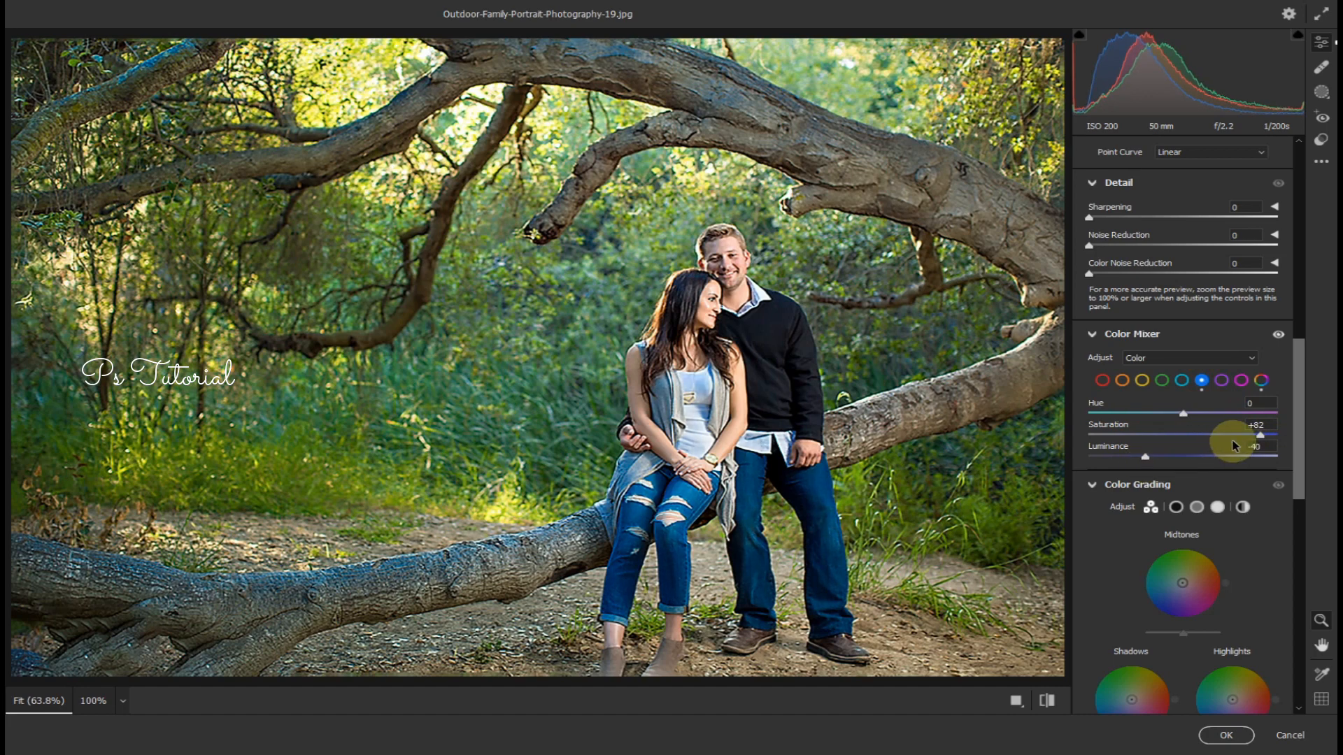
- Add a tilted radial gradient mask over the seated woman's jeans and raise its whites to +10
left_click(1320, 92)
left_click(1119, 311)
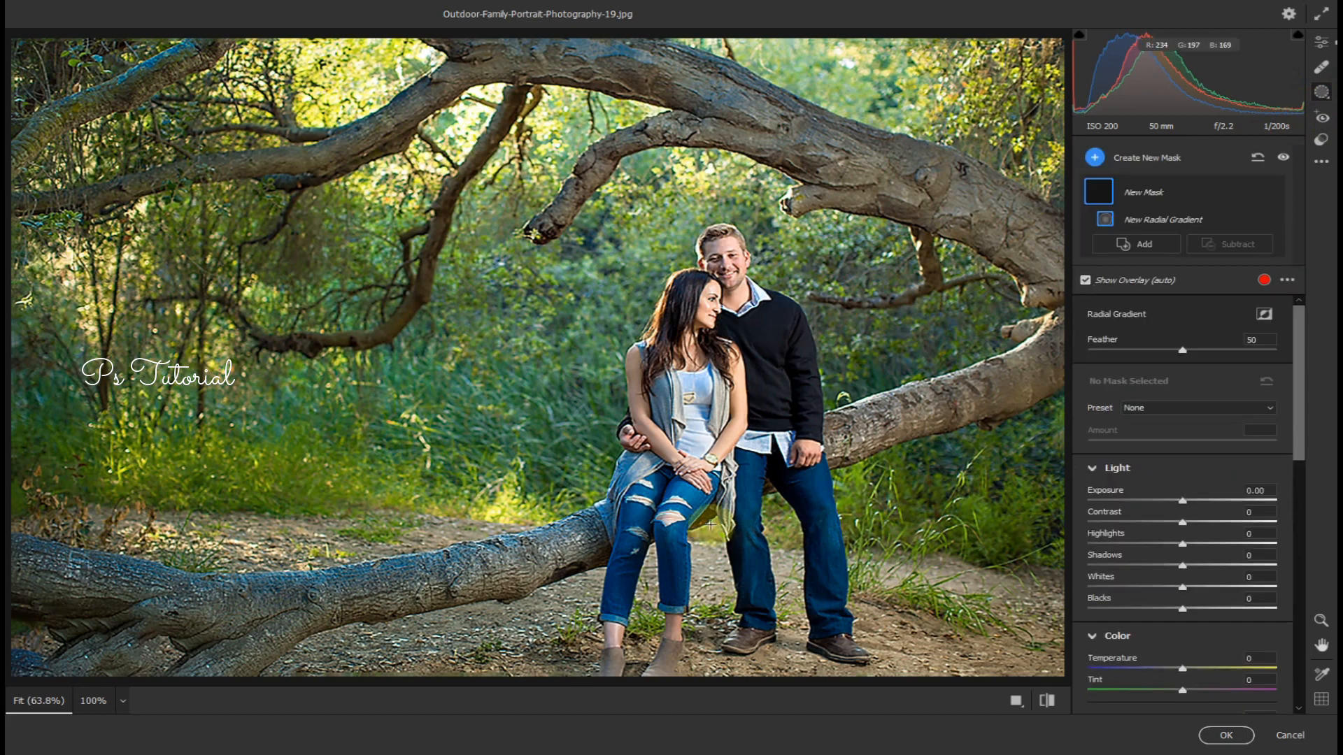
left_click_drag(641, 514, 699, 601)
left_click_drag(641, 532, 641, 561)
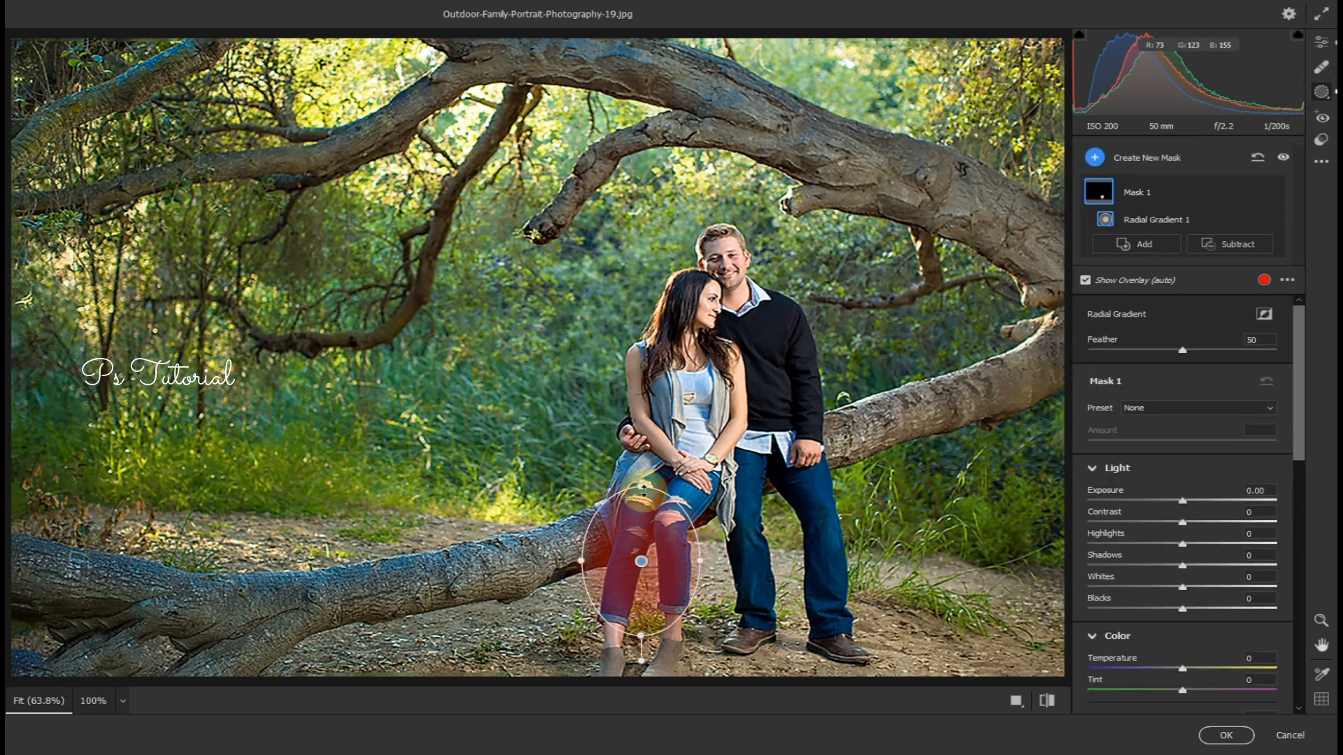
left_click_drag(641, 488, 707, 449)
left_click_drag(649, 561, 652, 547)
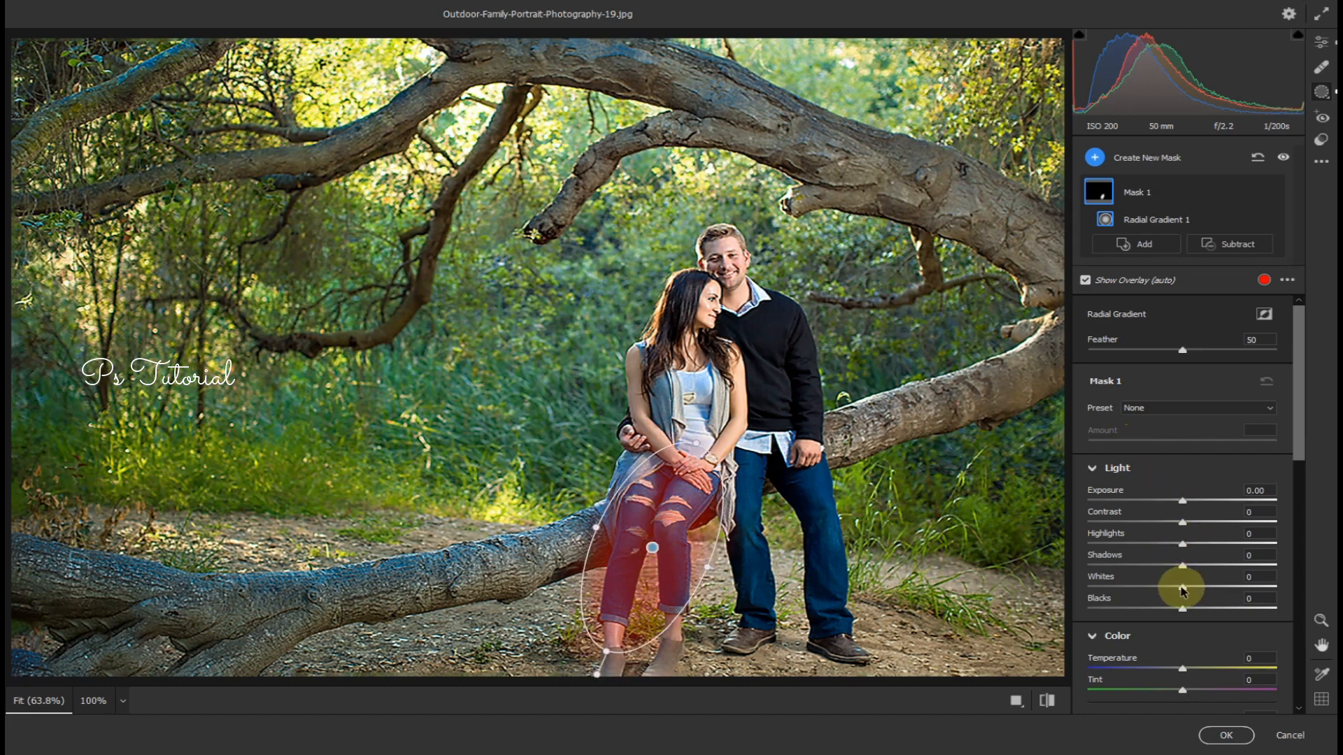
mouse_move(1182, 591)
left_mouse_down()
mouse_move(1202, 593)
mouse_move(1191, 594)
left_mouse_up()
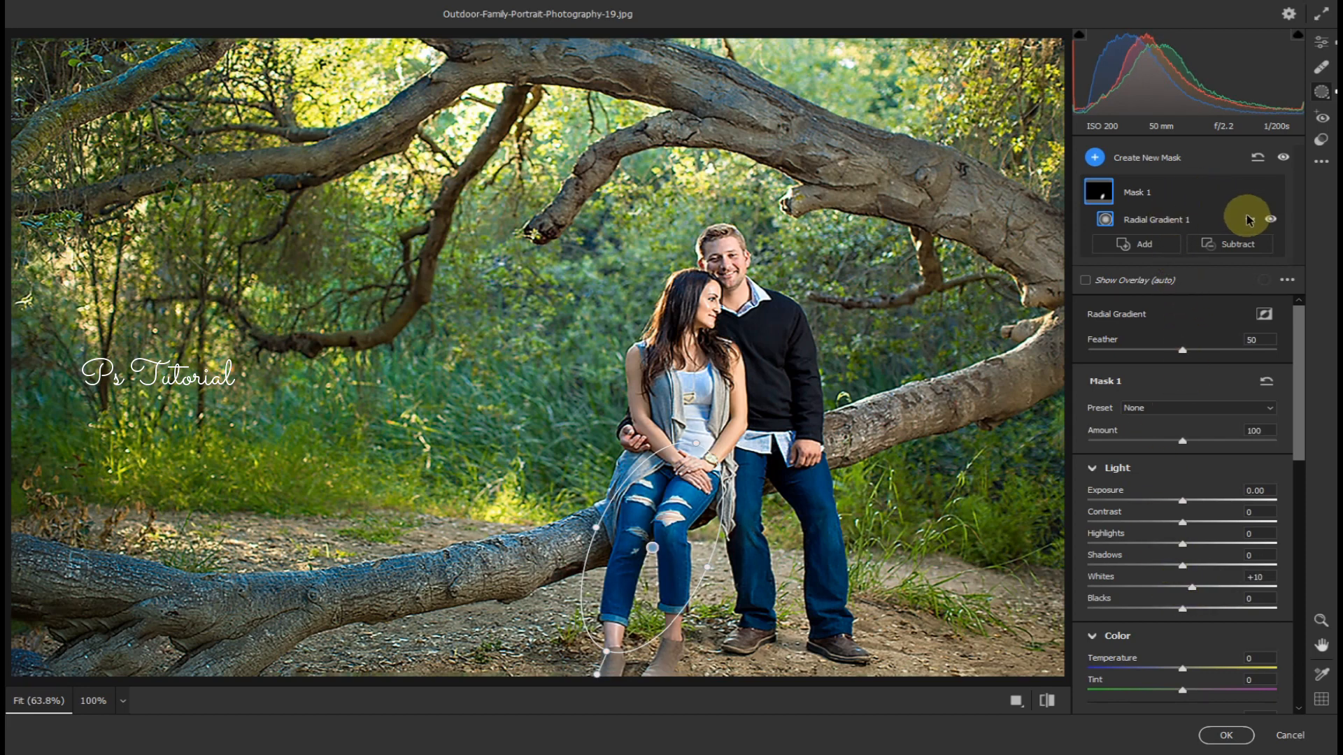
- Duplicate Mask 1, move and rotate the copy to fit the standing man's jeans, and apply the Camera Raw filter
right_click(1144, 197)
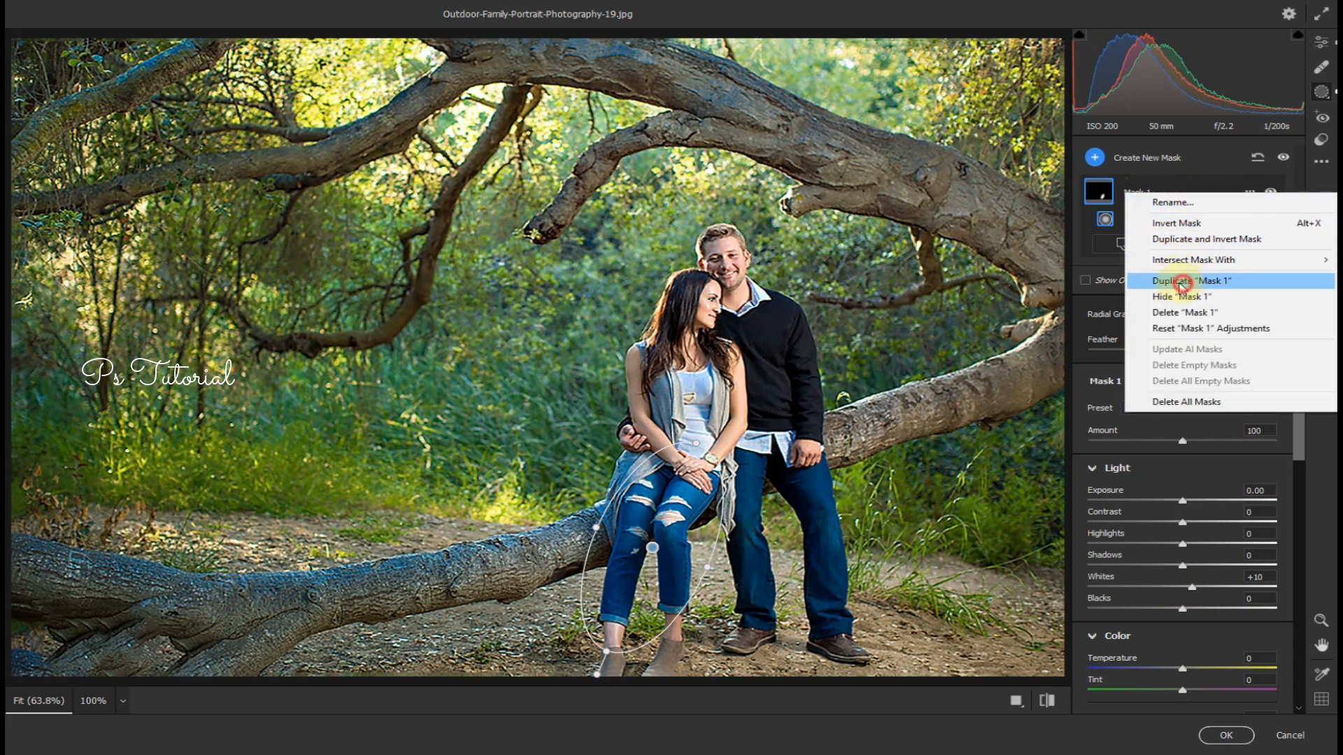
left_click(1180, 283)
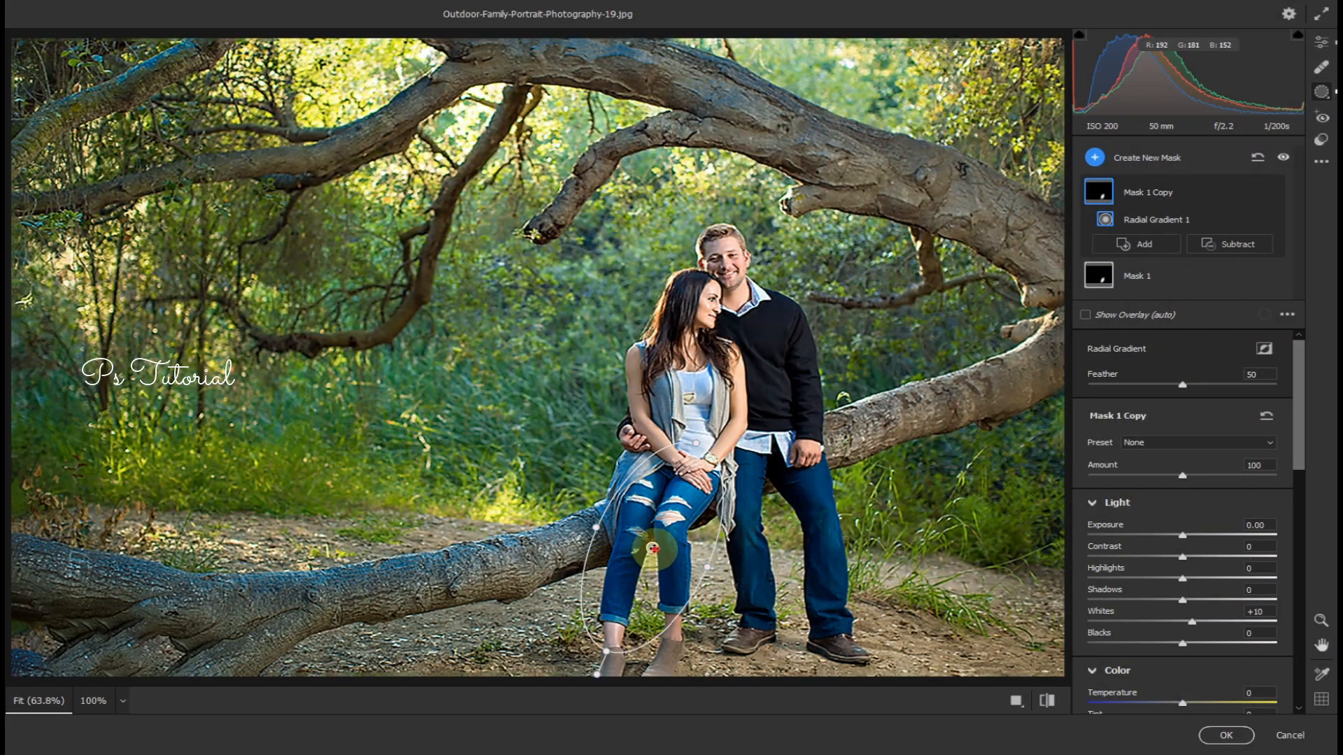
left_click_drag(652, 548, 773, 545)
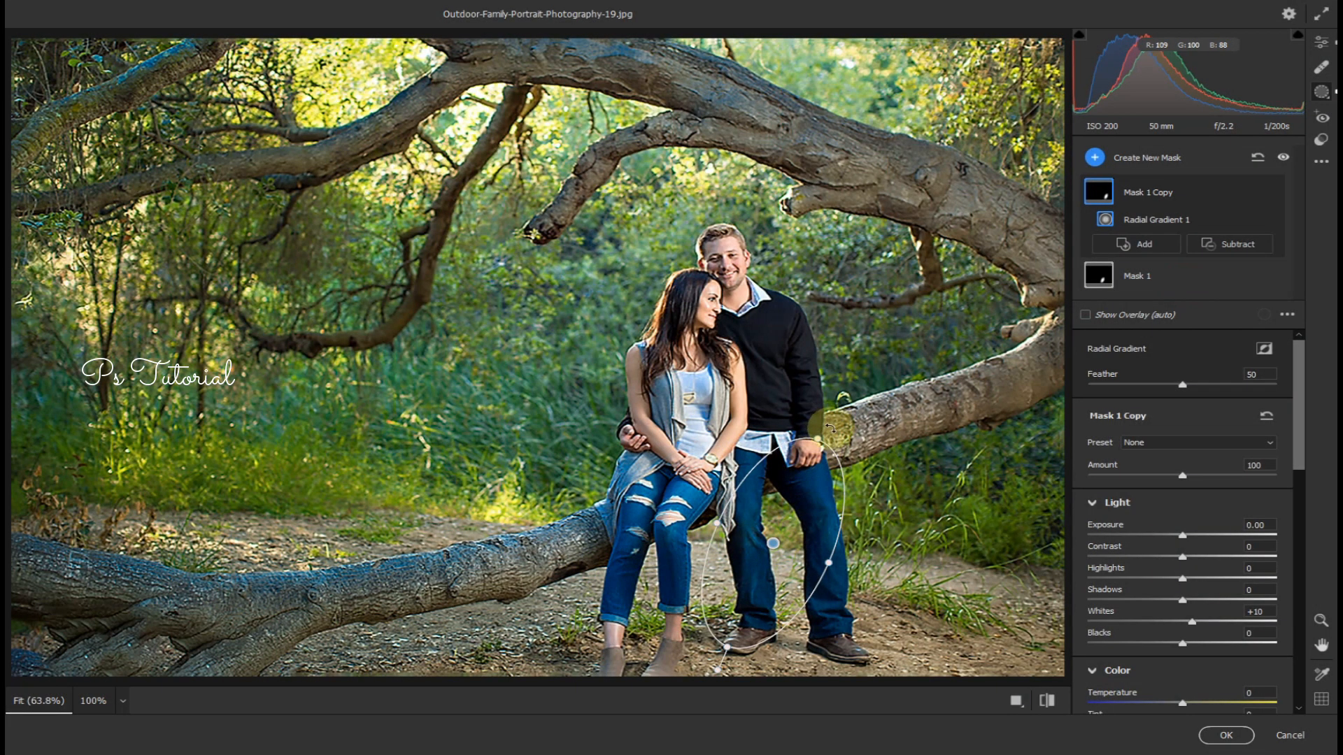
left_click_drag(827, 432, 750, 406)
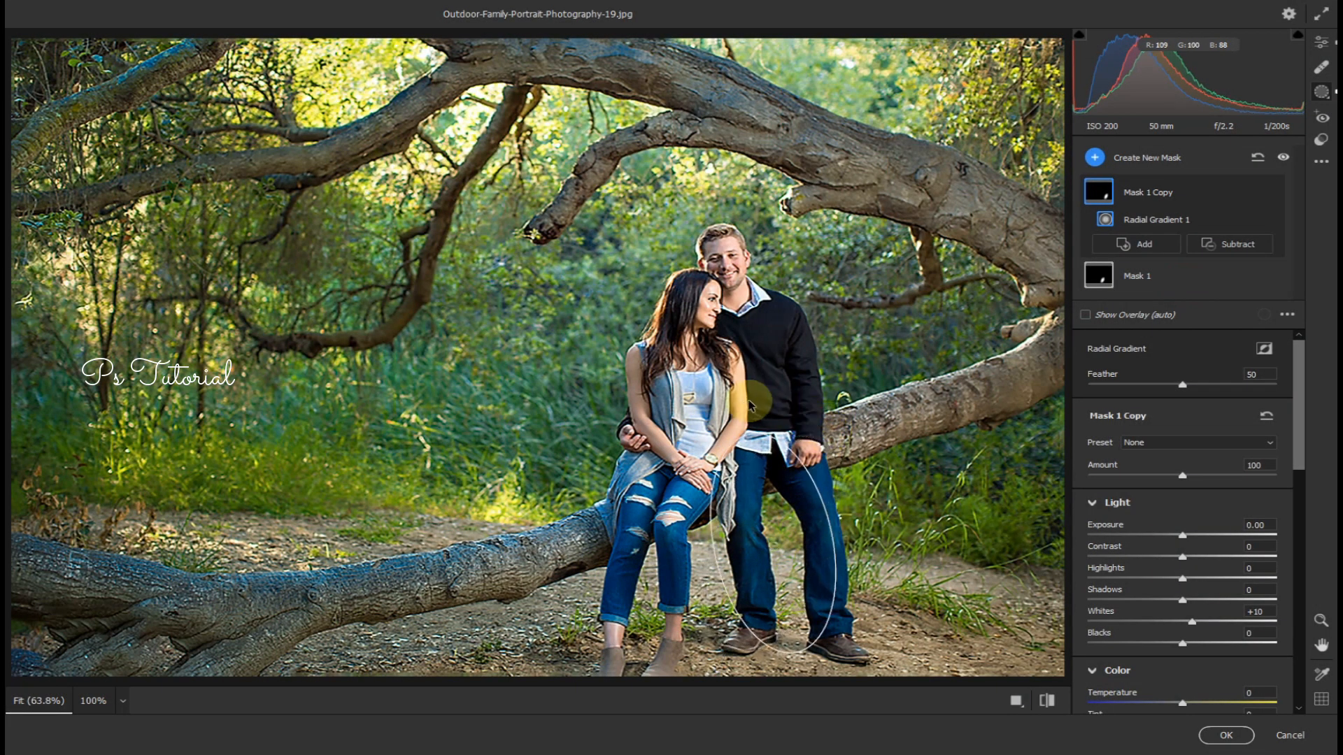
left_click_drag(832, 533, 803, 541)
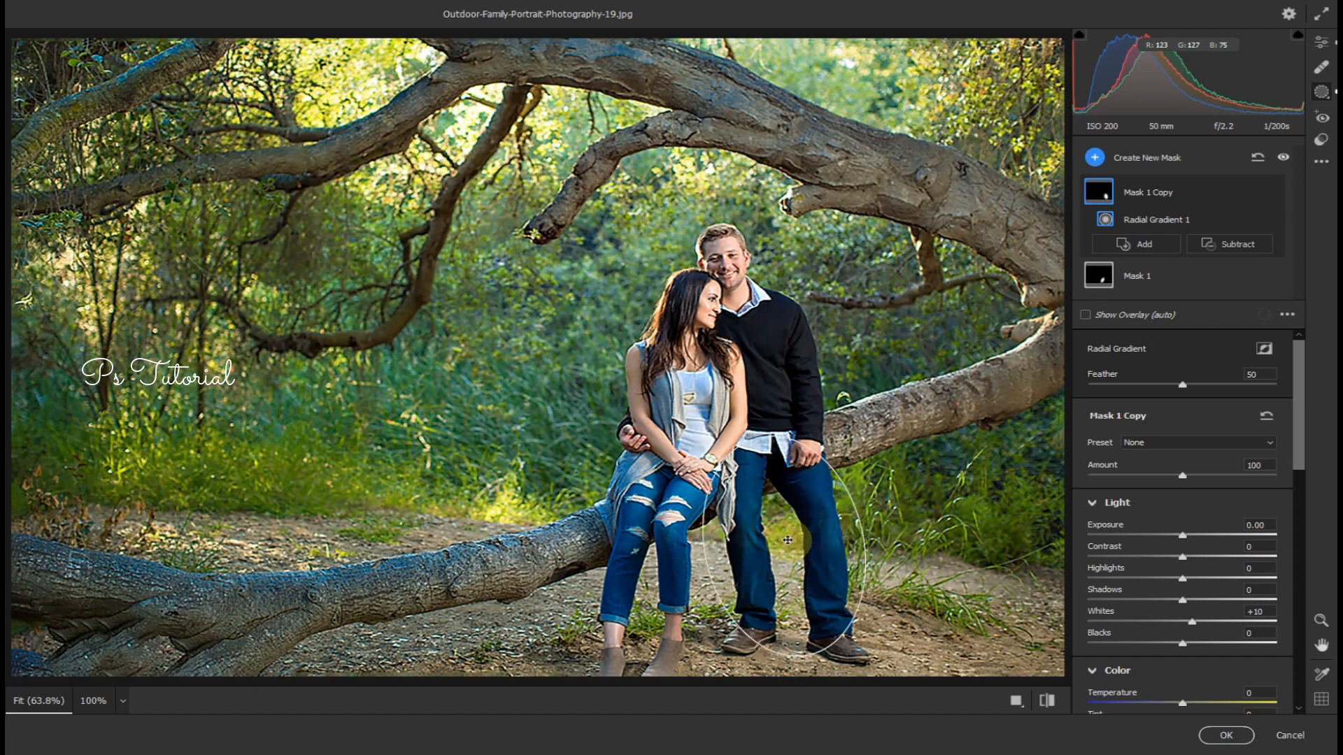
left_click(1221, 734)
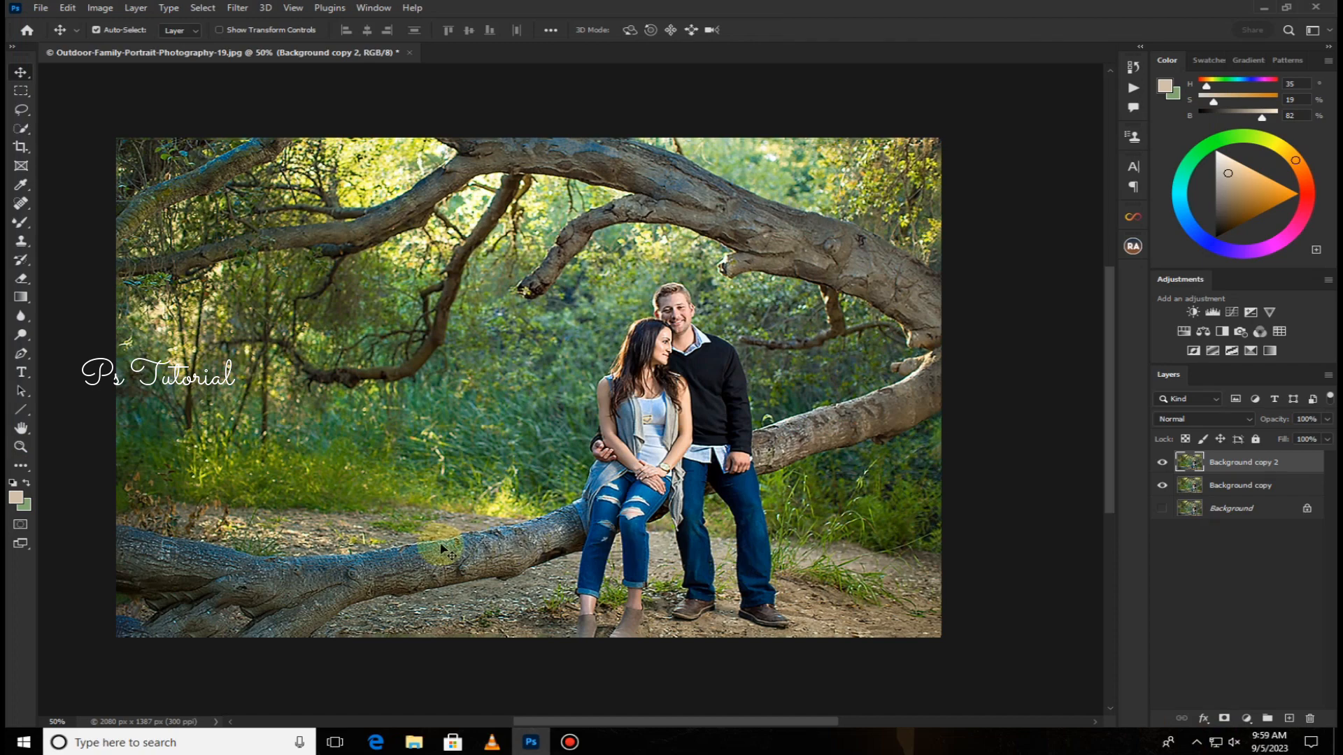
- Add a layer mask to Background copy 2 and brush black over the tree trunk and surroundings to remove the blue tint there
left_click(1220, 718)
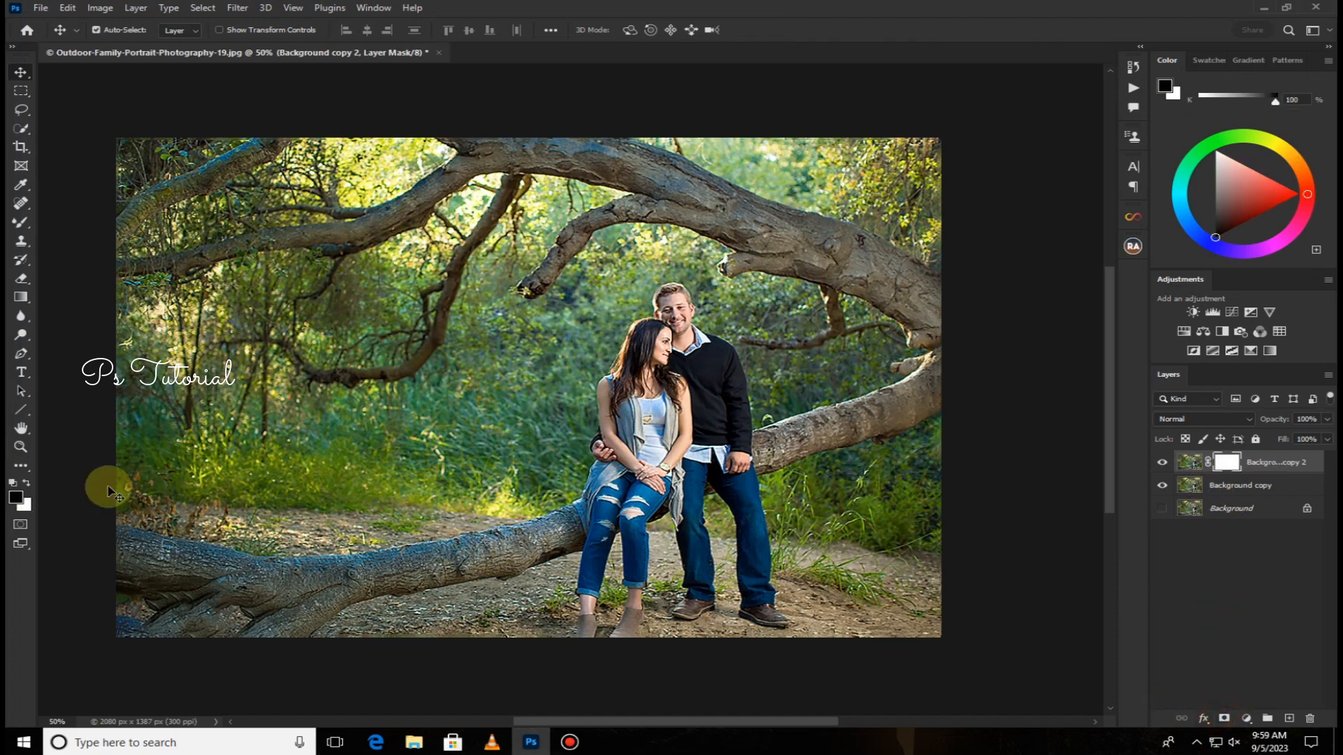
left_click_drag(21, 222, 77, 224)
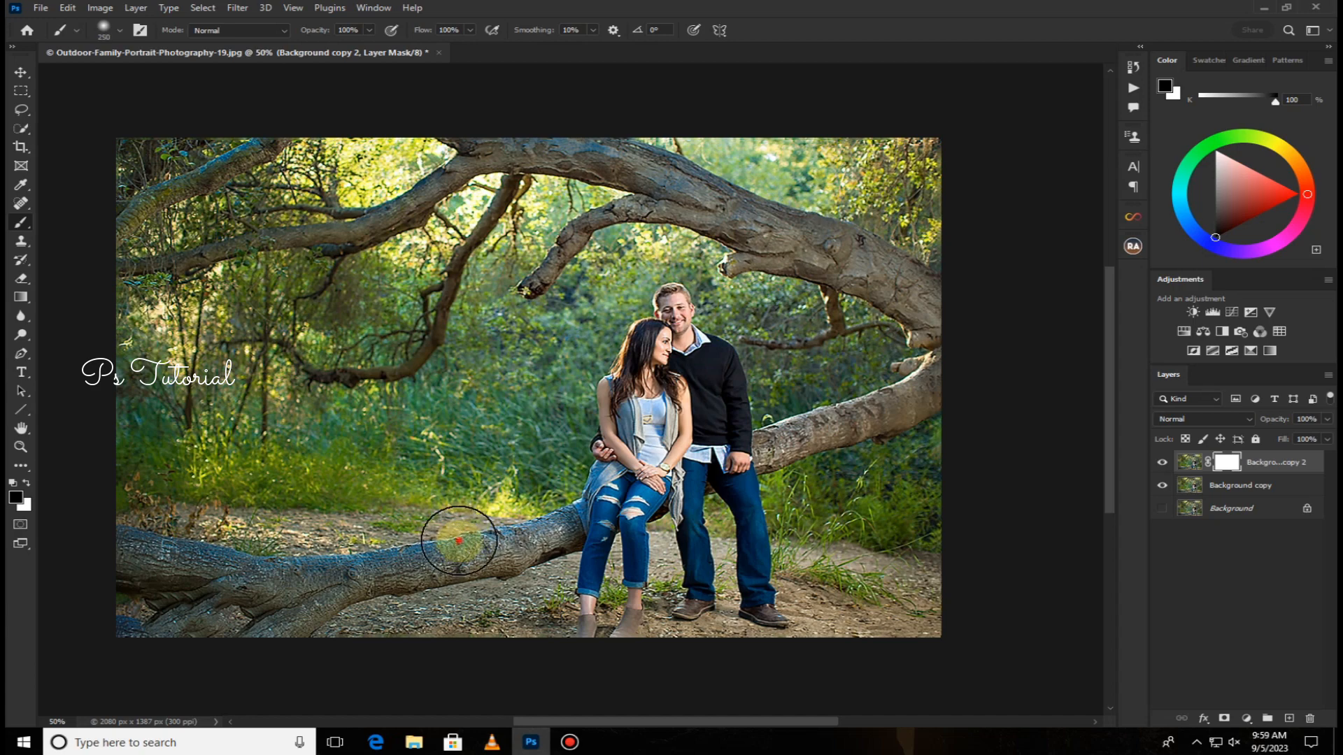
mouse_move(459, 541)
left_mouse_down()
mouse_move(362, 519)
mouse_move(342, 560)
mouse_move(337, 543)
mouse_move(174, 554)
mouse_move(168, 504)
mouse_move(185, 615)
mouse_move(111, 594)
mouse_move(188, 507)
mouse_move(232, 548)
mouse_move(263, 526)
mouse_move(311, 562)
mouse_move(362, 546)
mouse_move(416, 590)
mouse_move(462, 561)
mouse_move(498, 560)
mouse_move(533, 514)
mouse_move(533, 536)
mouse_move(544, 522)
mouse_move(512, 443)
mouse_move(519, 286)
mouse_move(521, 309)
mouse_move(686, 209)
mouse_move(808, 286)
mouse_move(819, 438)
mouse_move(812, 415)
mouse_move(805, 499)
mouse_move(914, 404)
mouse_move(901, 347)
mouse_move(924, 263)
mouse_move(535, 109)
mouse_move(774, 163)
mouse_move(414, 73)
mouse_move(304, 155)
mouse_move(144, 140)
mouse_move(119, 153)
mouse_move(186, 186)
mouse_move(124, 499)
mouse_move(309, 572)
mouse_move(405, 578)
mouse_move(462, 612)
mouse_move(498, 549)
mouse_move(1144, 522)
left_mouse_up()
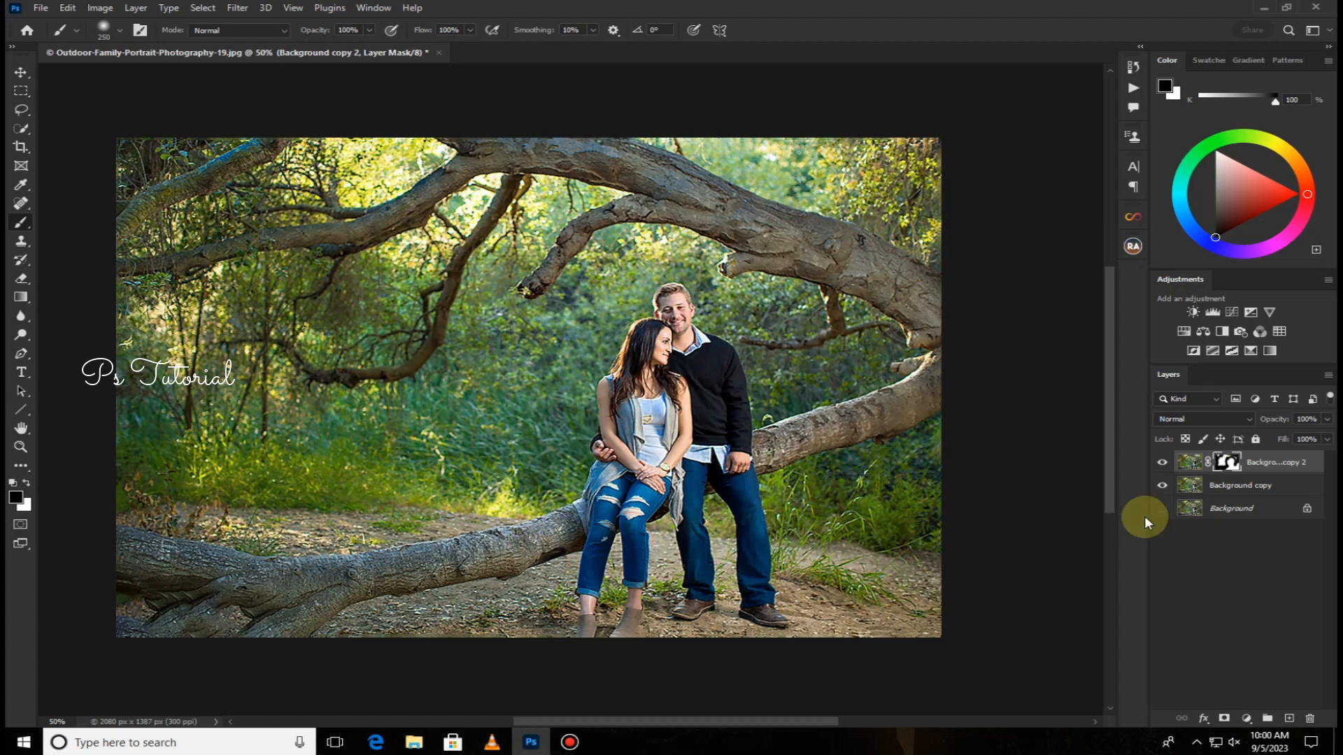
- Merge the masked Background copy 2 down into Background copy and duplicate the result as a new working layer
right_click(1274, 463)
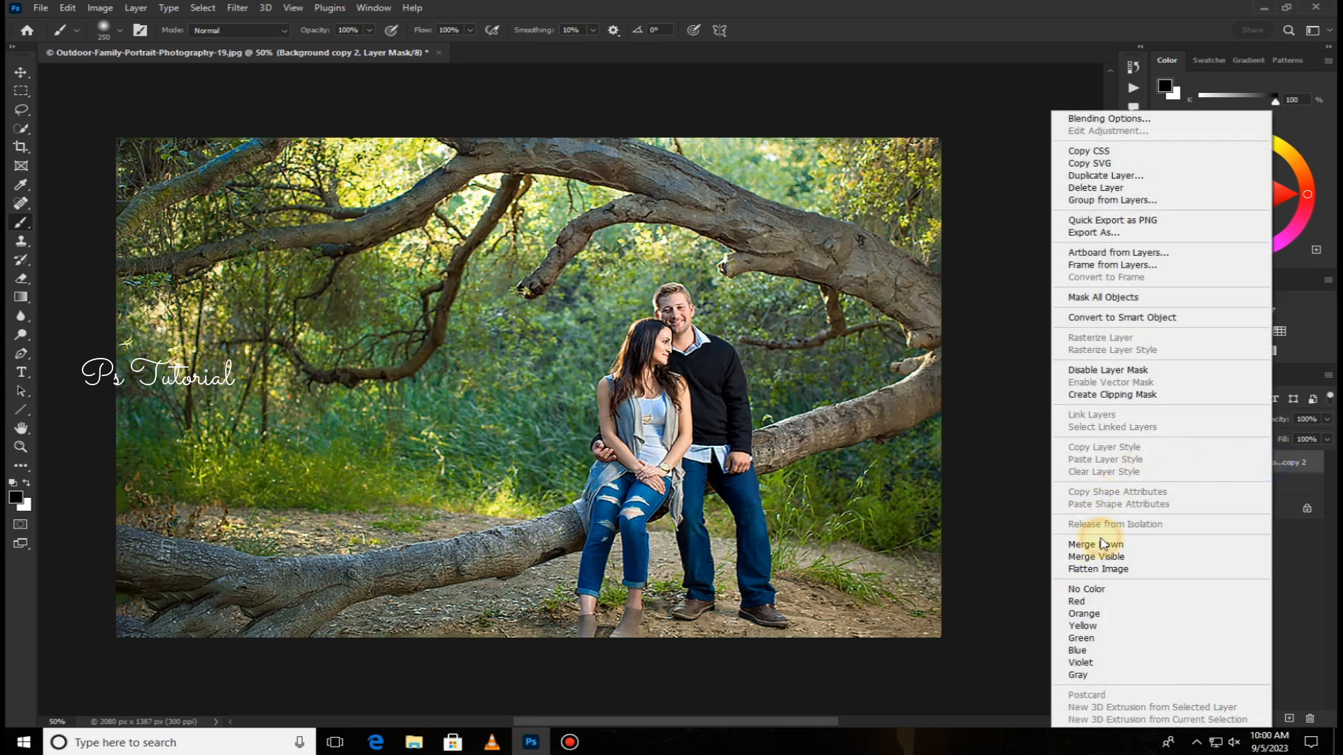
left_click(1149, 546)
left_click_drag(1274, 466, 1291, 718)
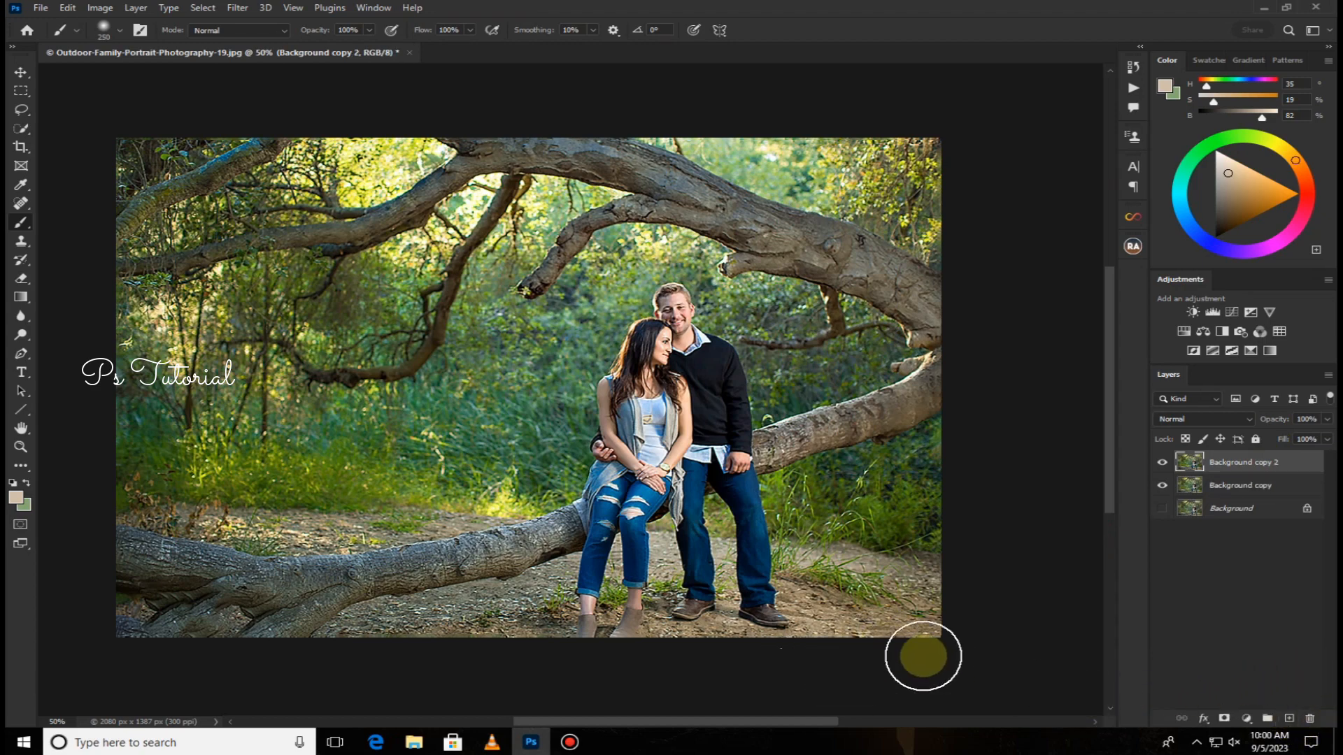
- Add a Selective Color adjustment layer above Background copy 2 and move its settings clear of the couple
left_click(1249, 717)
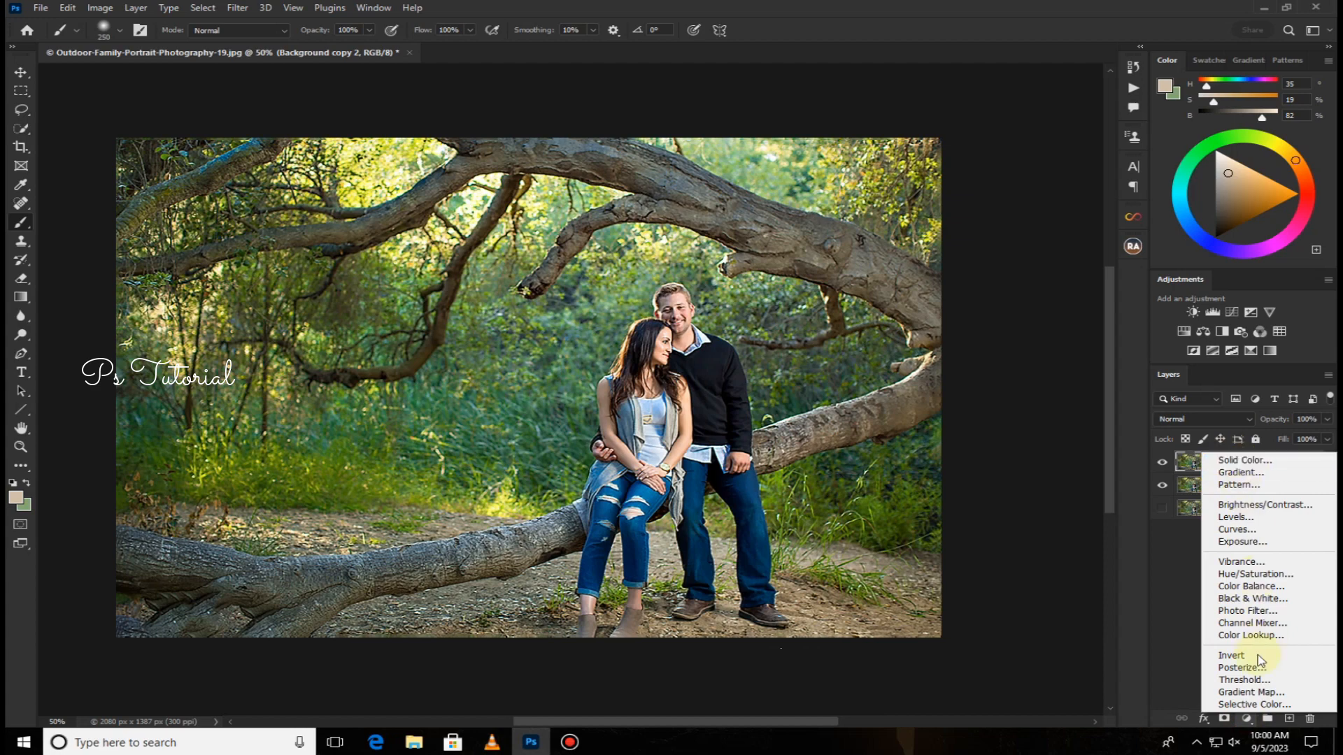
left_click(1256, 705)
left_click_drag(600, 166, 645, 175)
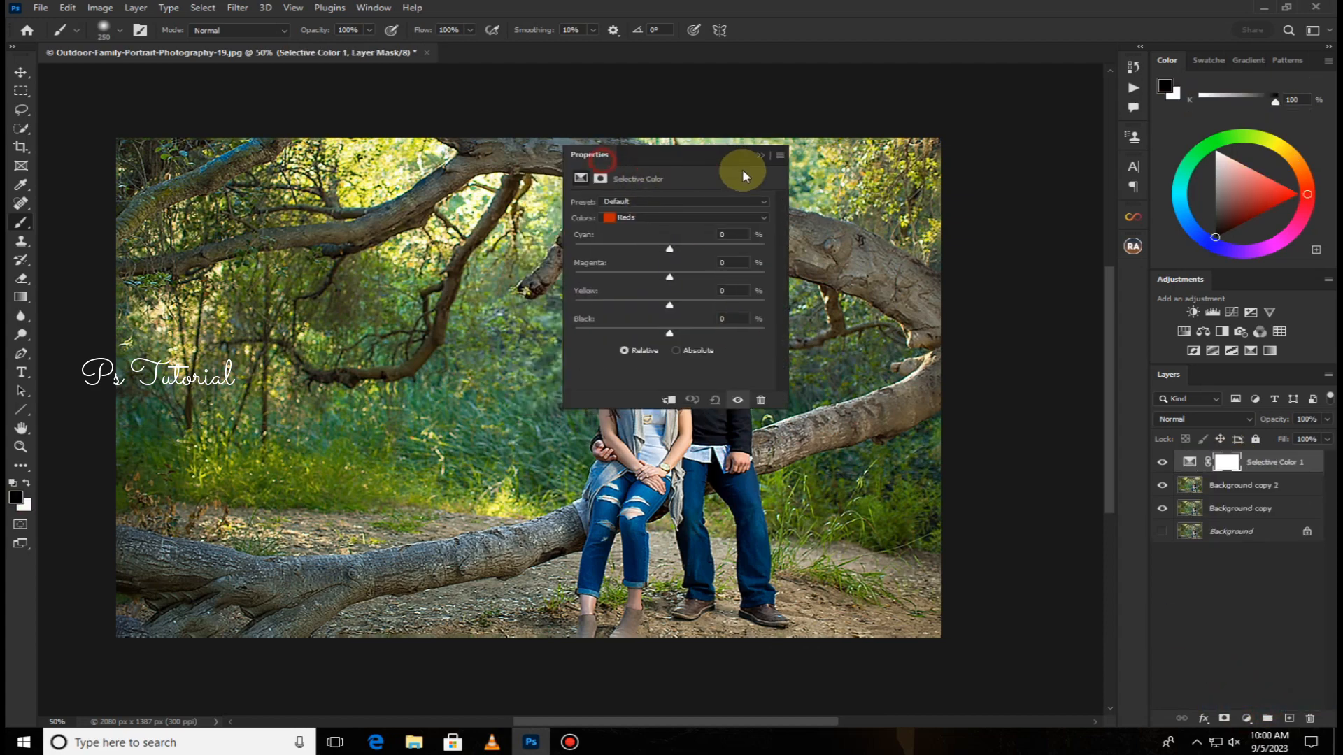
left_click_drag(741, 169, 958, 136)
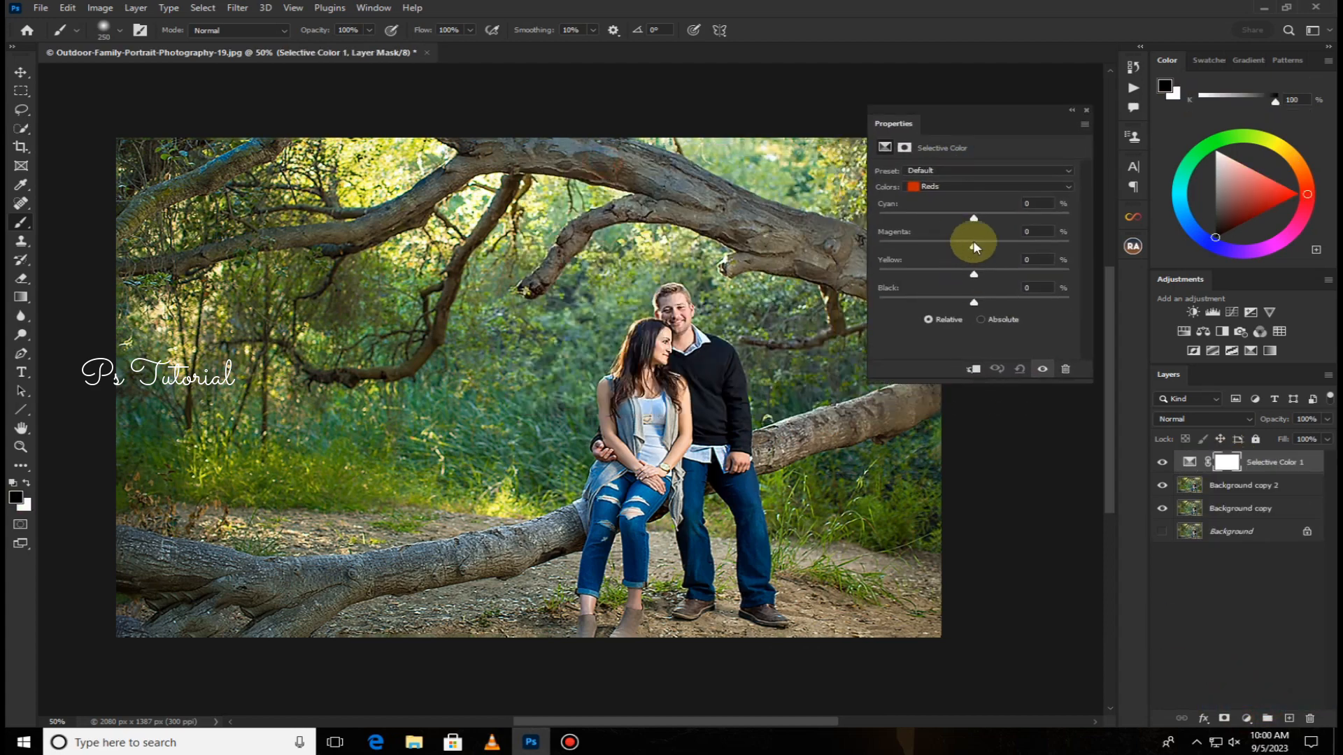
- For the Greens in Selective Color, set Cyan to +100, Magenta to -100, Yellow to +84 and Black to +38
left_click(961, 185)
left_click(959, 222)
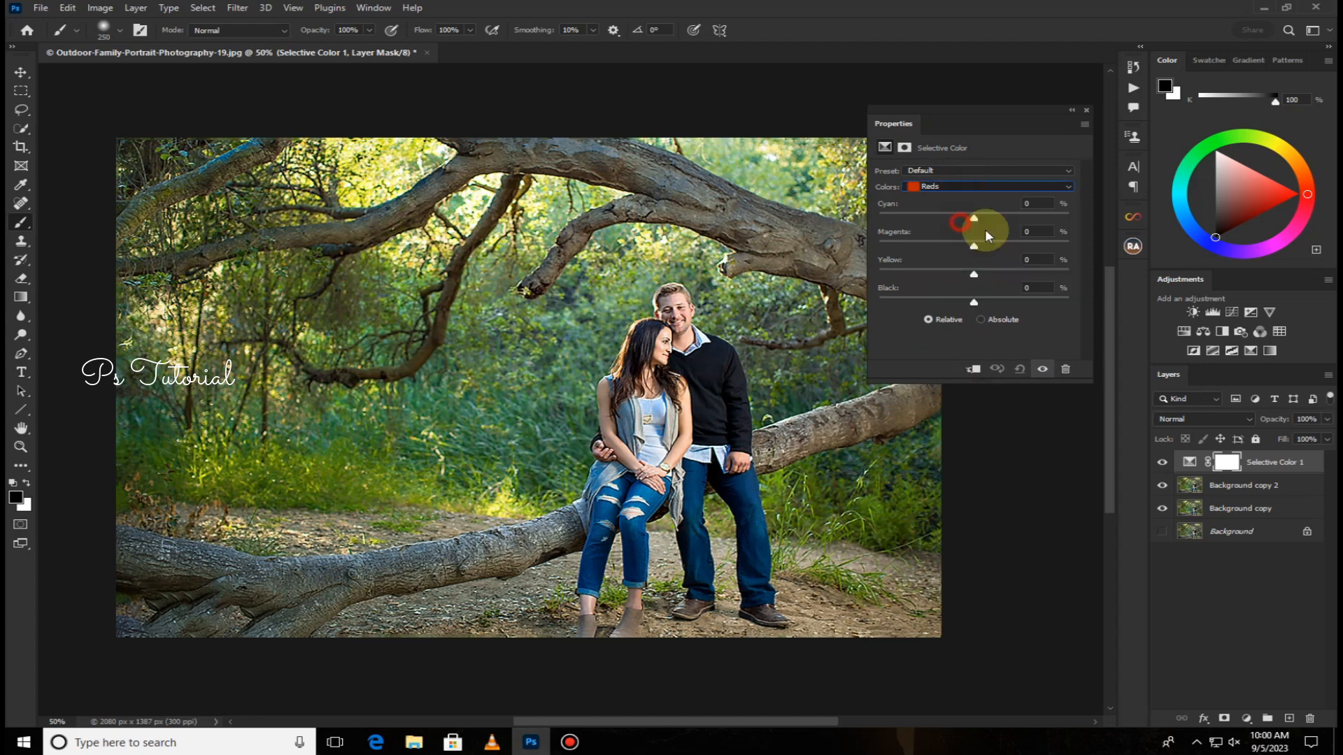
left_click_drag(975, 220, 875, 236)
left_click_drag(972, 247, 825, 259)
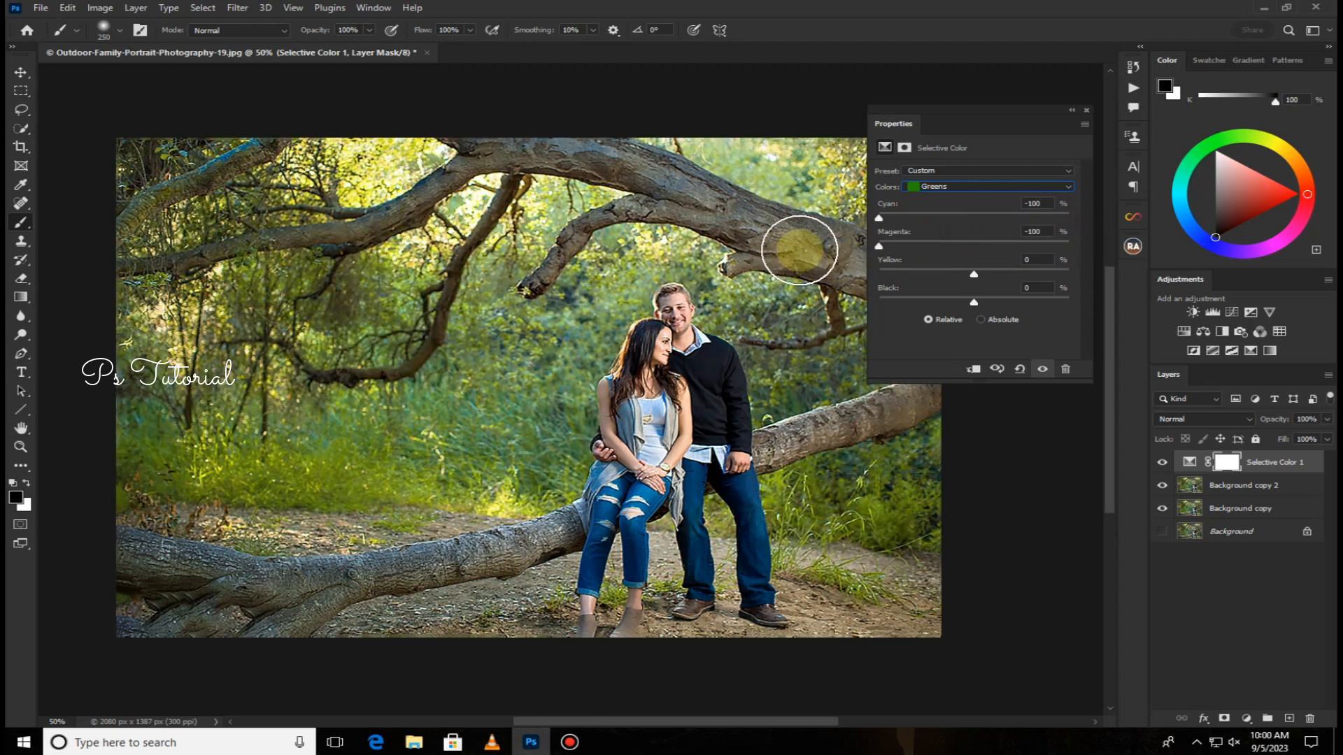
left_click_drag(882, 218, 1084, 210)
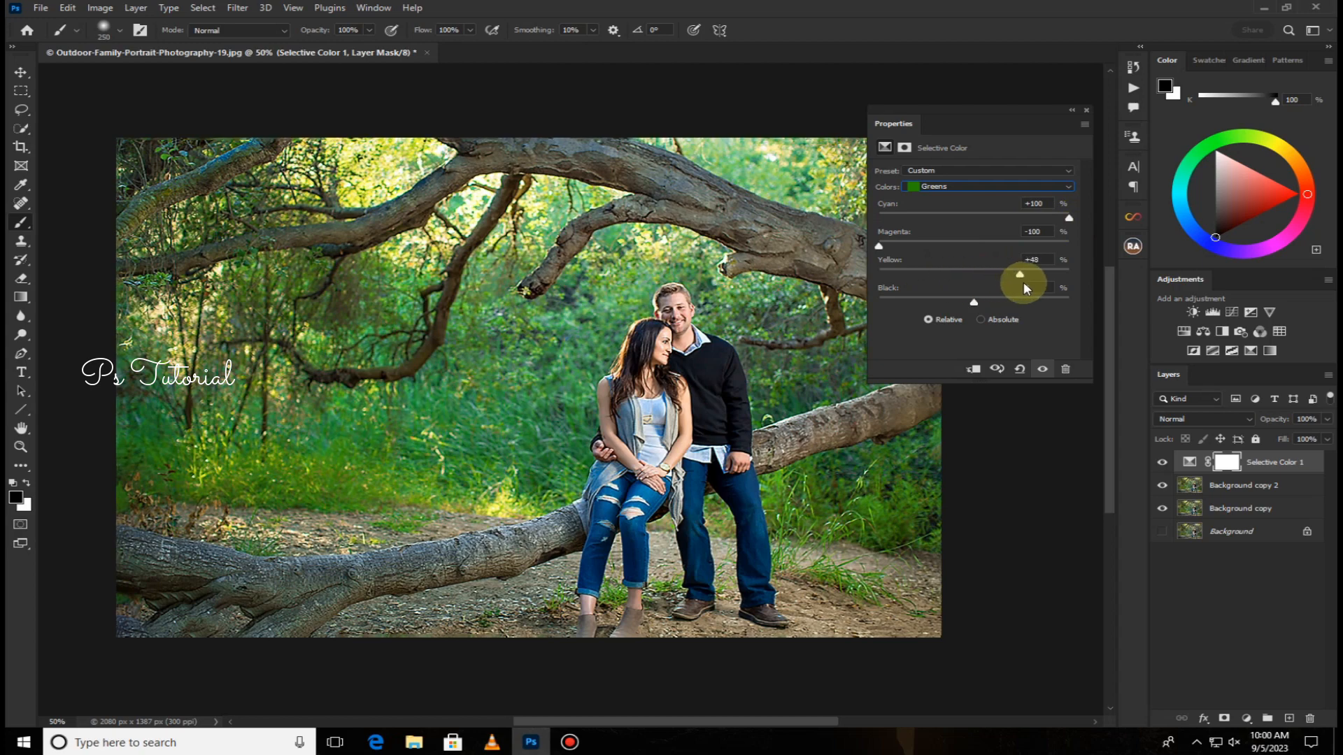
left_click_drag(1026, 289, 1057, 289)
mouse_move(983, 314)
left_mouse_down()
mouse_move(944, 308)
mouse_move(1001, 307)
mouse_move(905, 309)
mouse_move(1009, 313)
left_mouse_up()
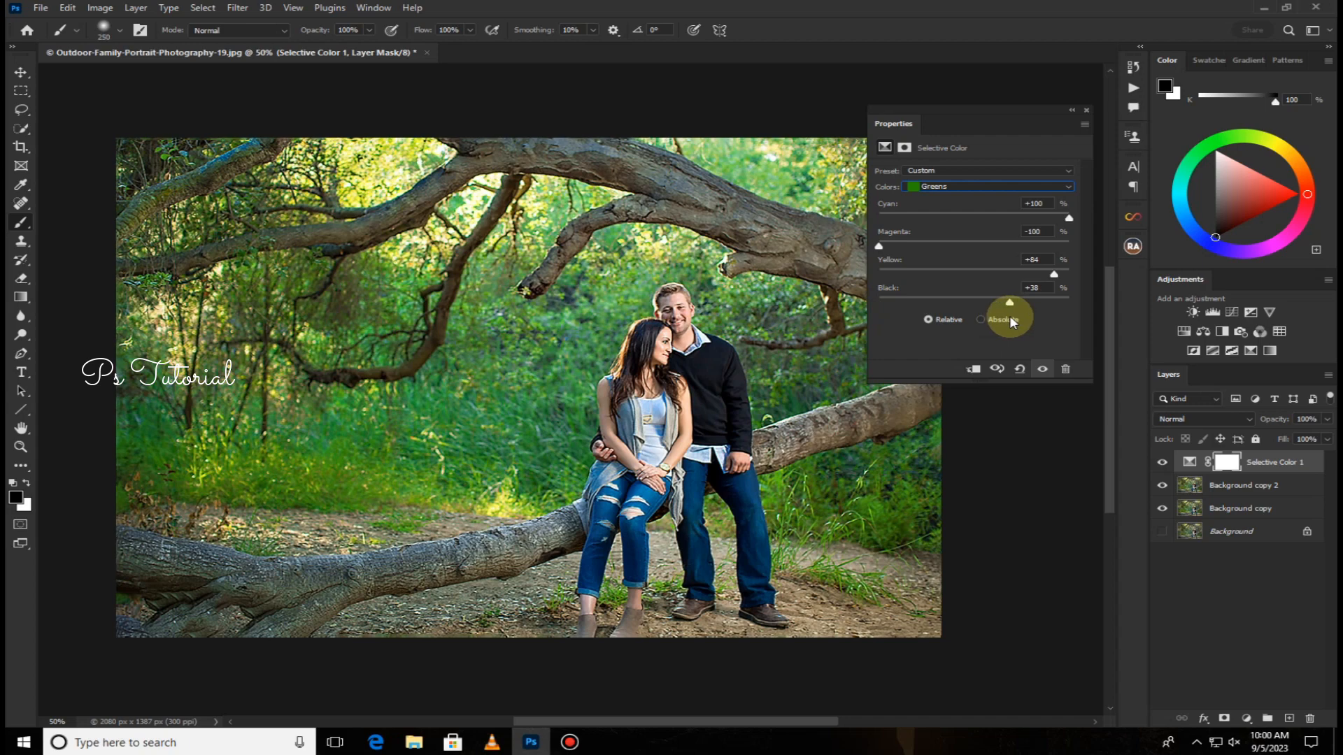
- For the Yellows in Selective Color, set Cyan to +100, Magenta to -23, Yellow to +29 and Black to -18
left_click(937, 186)
left_click(935, 198)
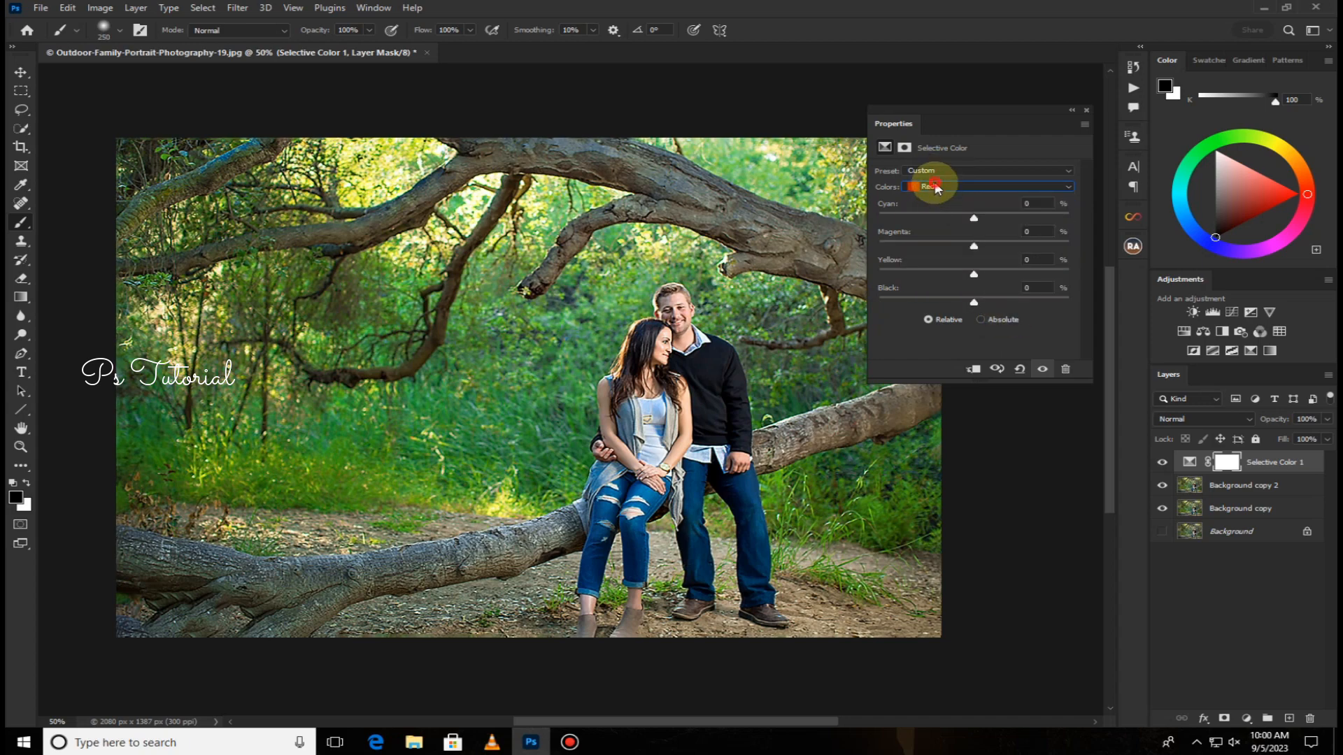
left_click(937, 188)
left_click(944, 210)
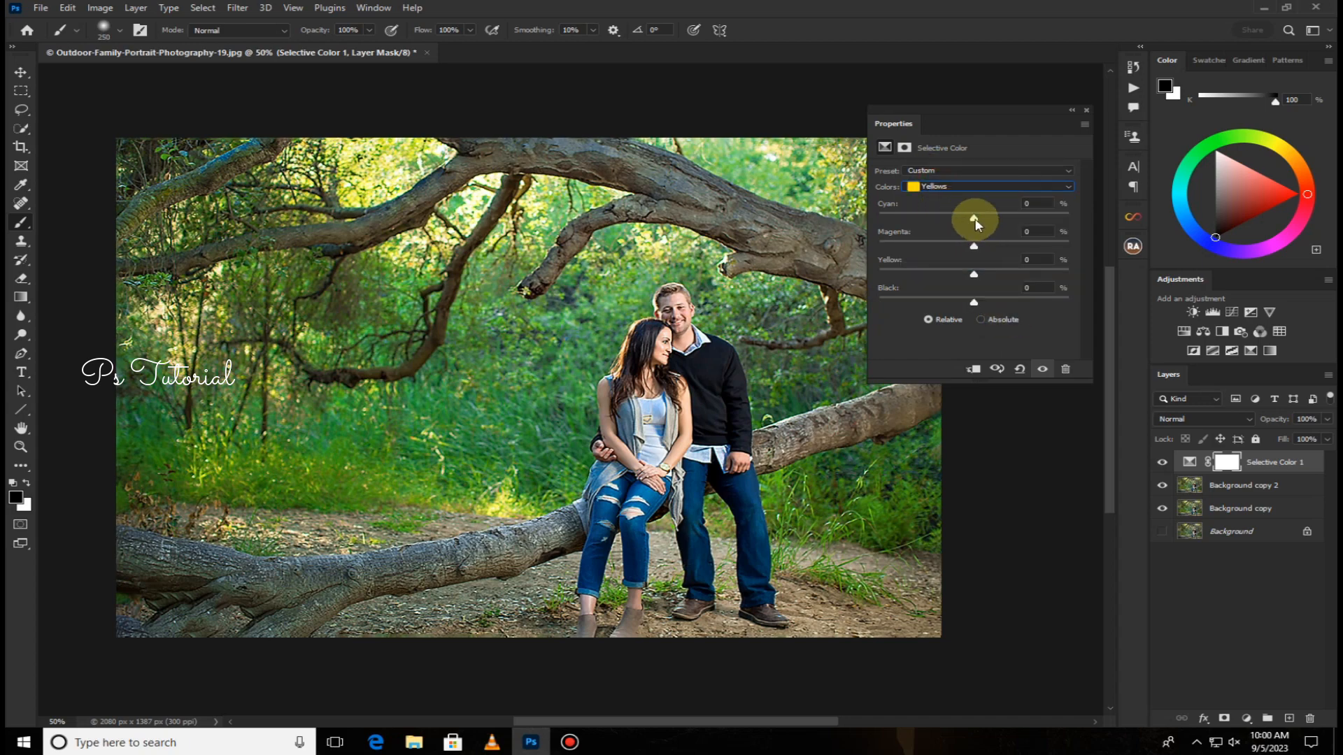
left_click_drag(977, 223, 1103, 261)
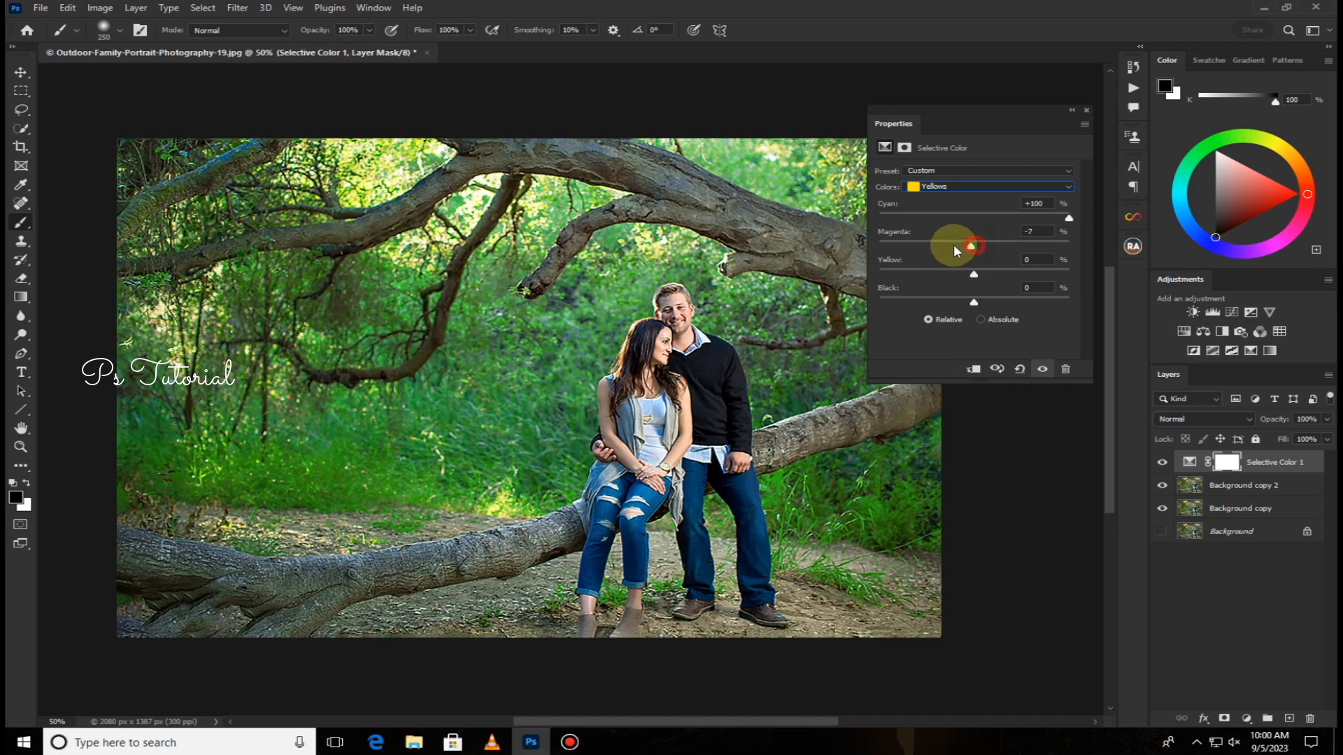
left_click_drag(954, 246, 956, 300)
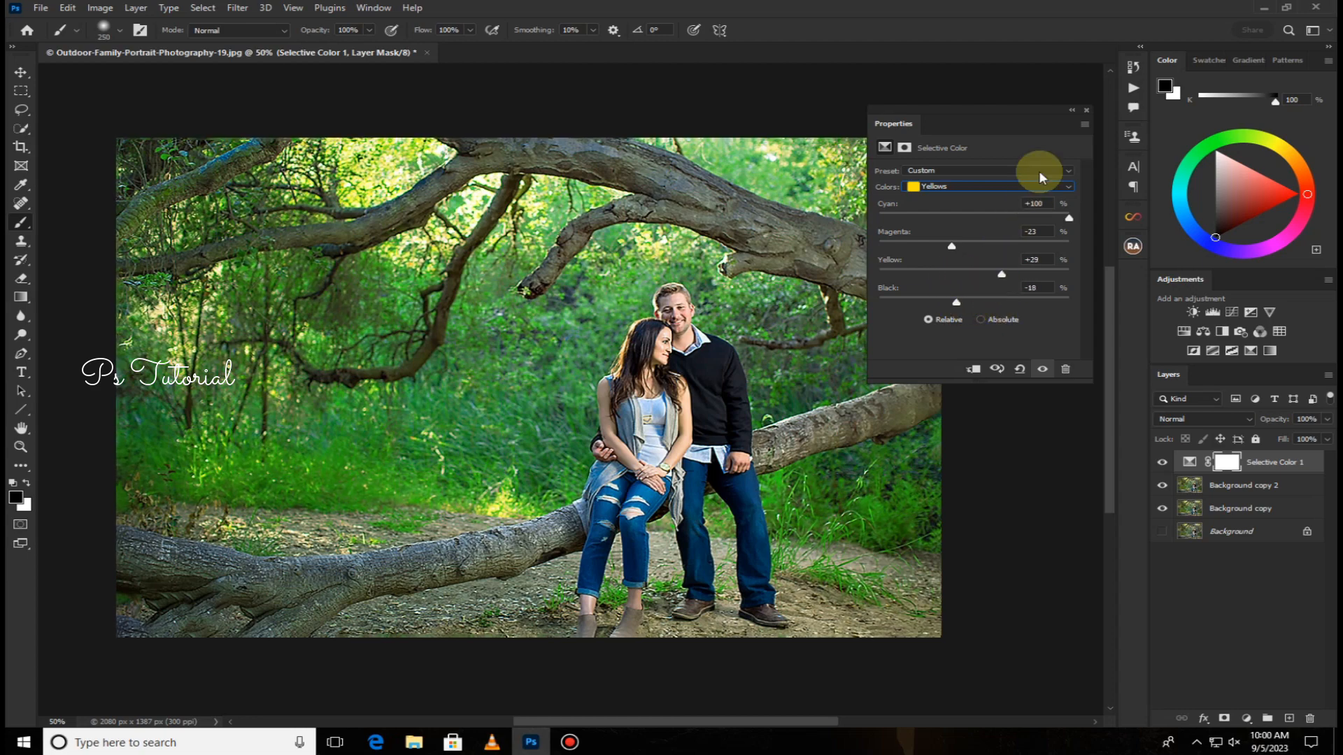
left_click(1071, 112)
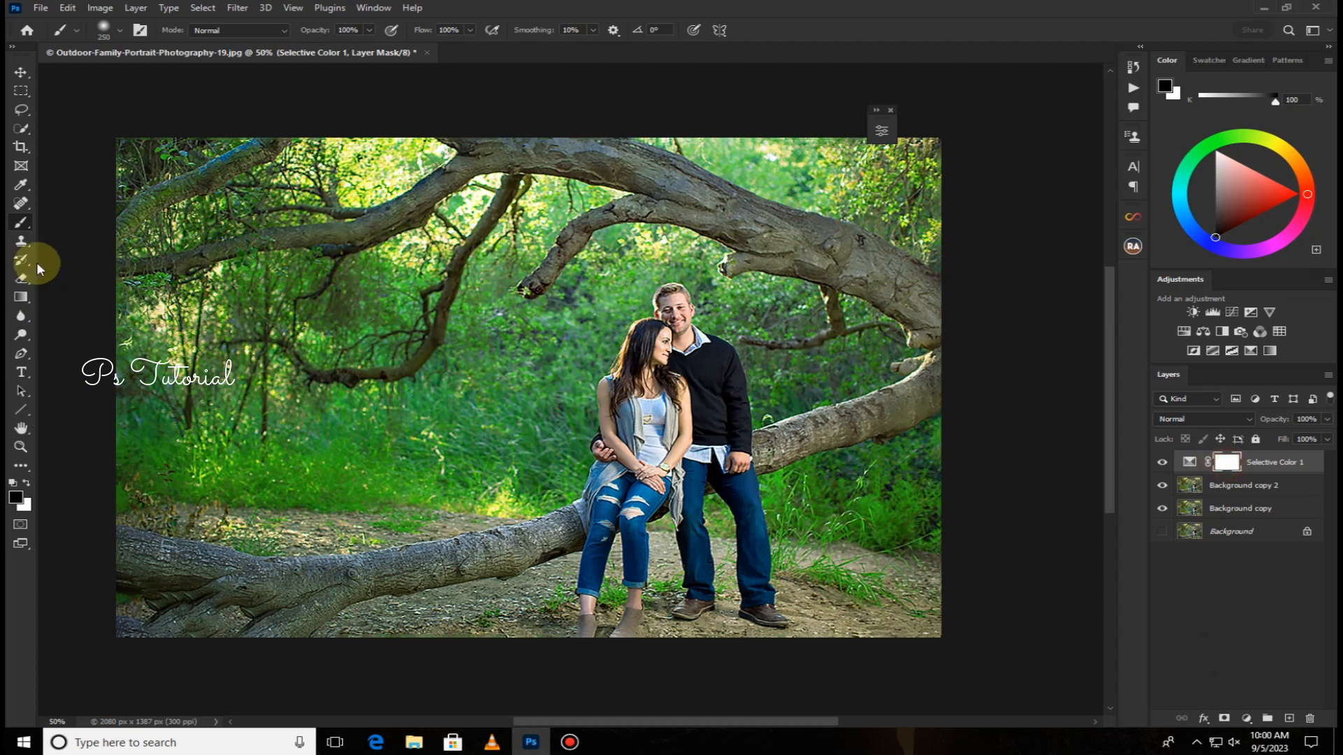
- Paint black with a smaller brush on the Selective Color mask over the trunk and branches to remove the green tint there
key("bracketleft")
key("bracketleft")
key("bracketleft")
key("bracketleft")
key("bracketleft")
key("bracketleft")
key("bracketleft")
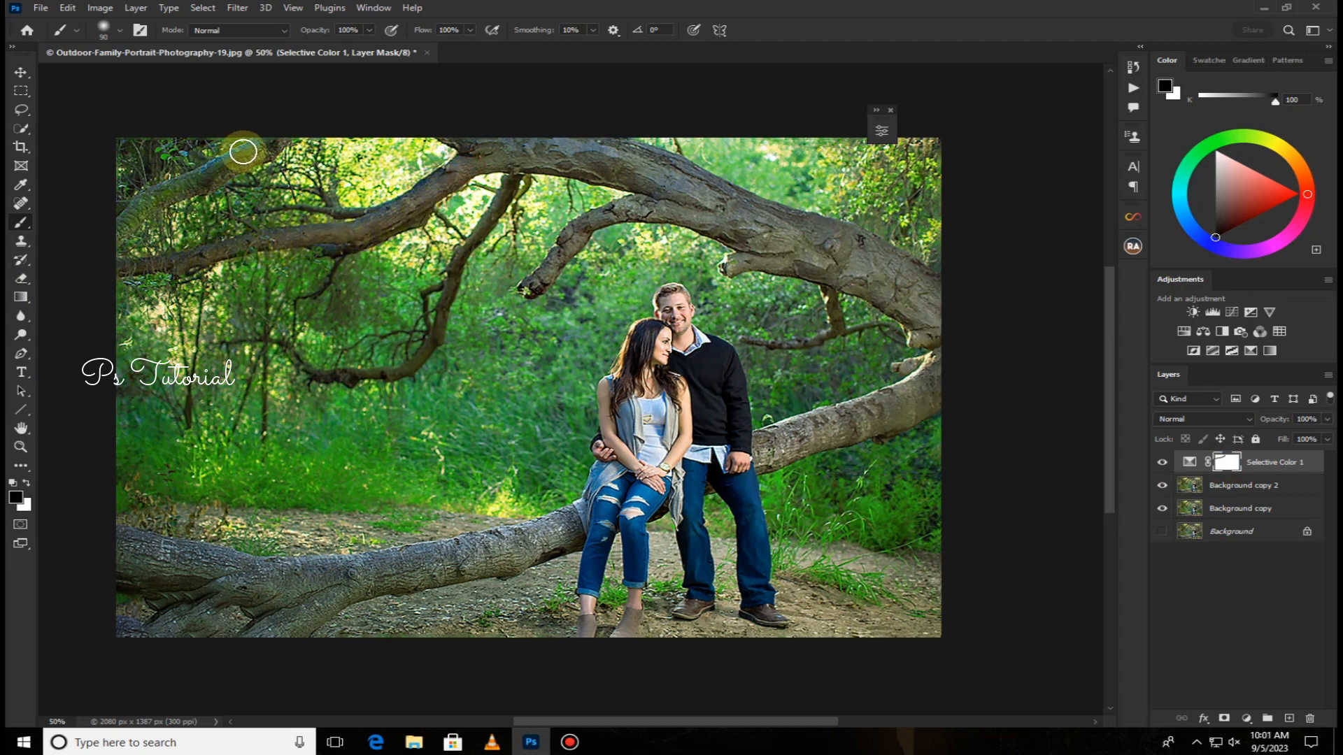
mouse_move(272, 145)
left_mouse_down()
mouse_move(160, 195)
mouse_move(109, 240)
left_mouse_up()
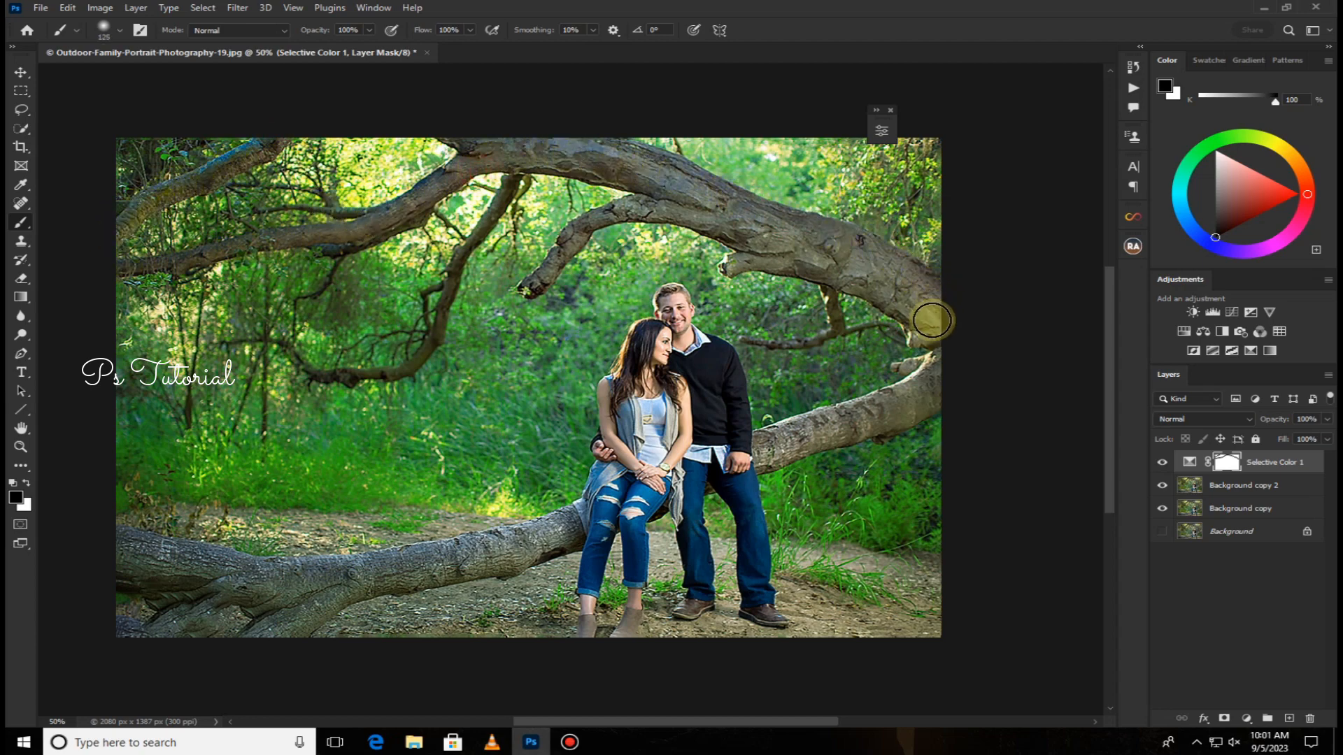
key("bracketright")
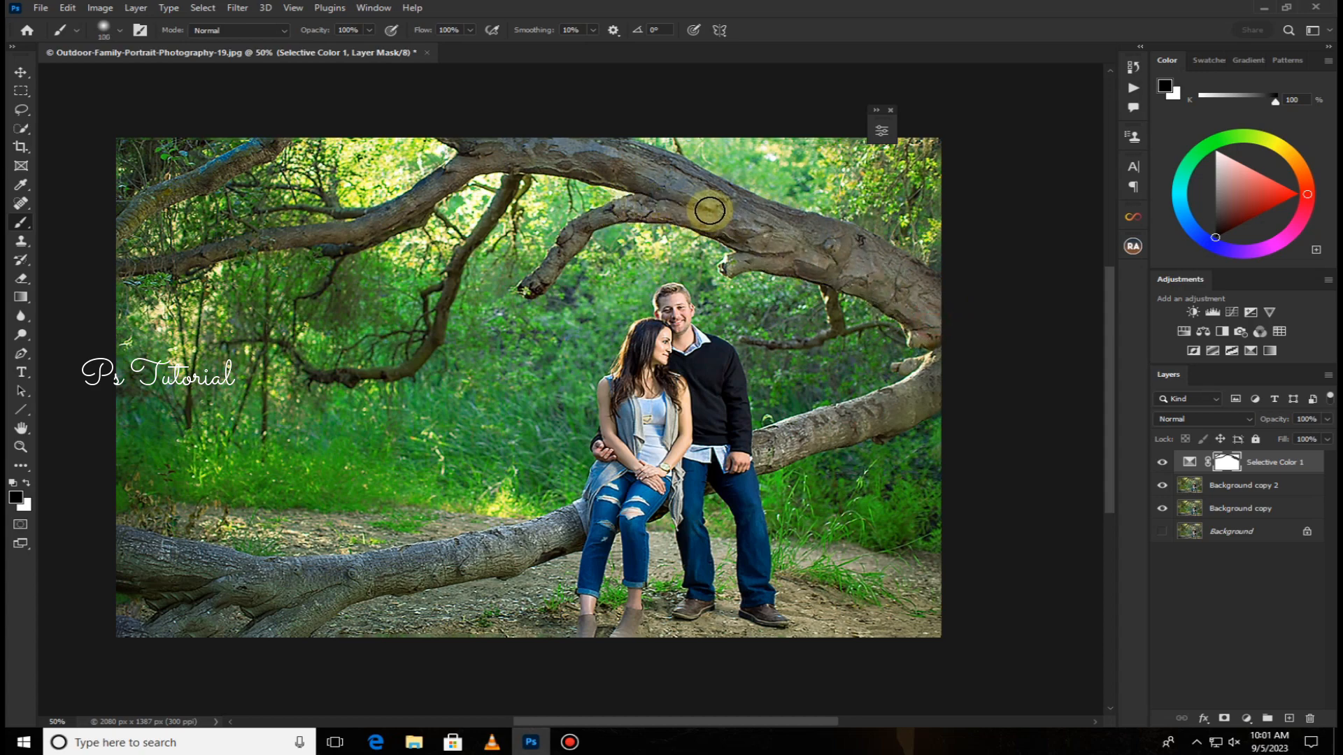
key("bracketright")
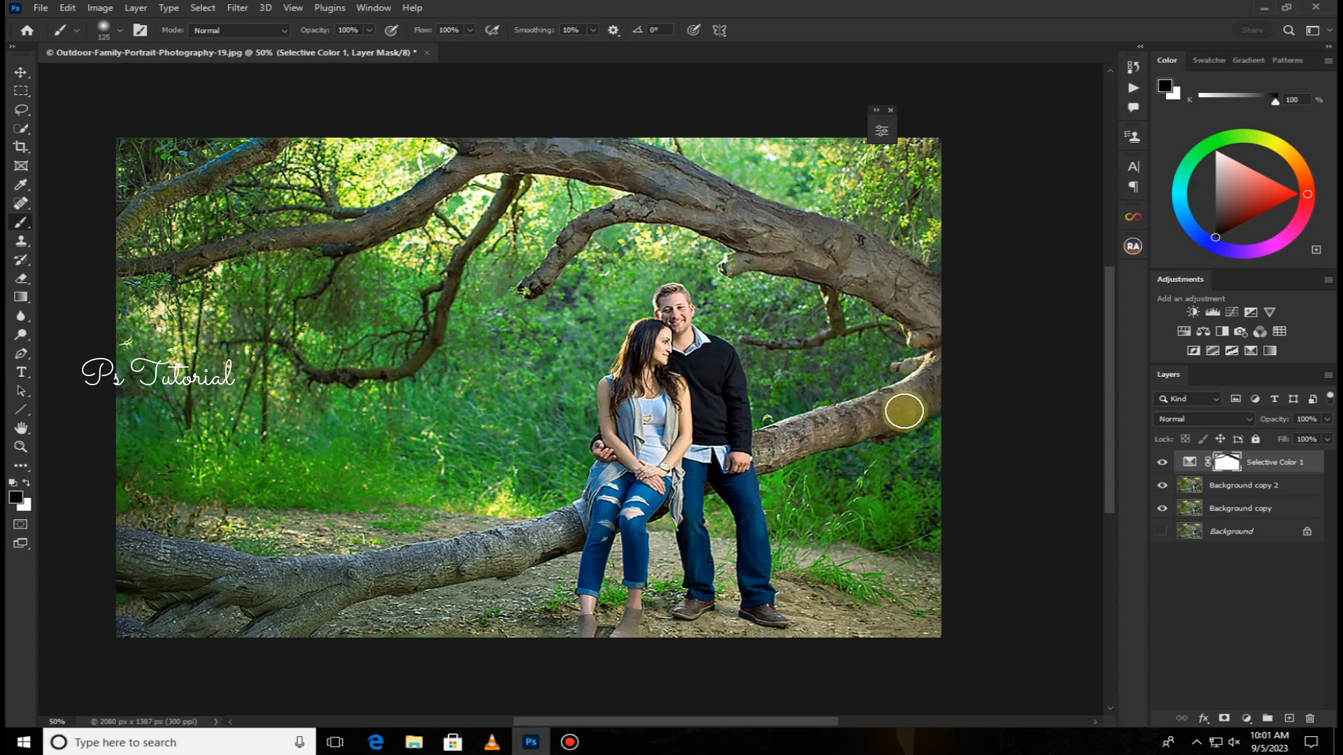
mouse_move(564, 529)
left_mouse_down()
mouse_move(473, 560)
mouse_move(305, 583)
mouse_move(201, 580)
mouse_move(98, 546)
mouse_move(217, 593)
mouse_move(365, 587)
mouse_move(247, 639)
mouse_move(176, 637)
mouse_move(261, 589)
mouse_move(149, 637)
mouse_move(287, 597)
mouse_move(261, 651)
mouse_move(355, 585)
mouse_move(525, 542)
mouse_move(492, 560)
mouse_move(291, 577)
mouse_move(96, 551)
mouse_move(439, 276)
left_mouse_up()
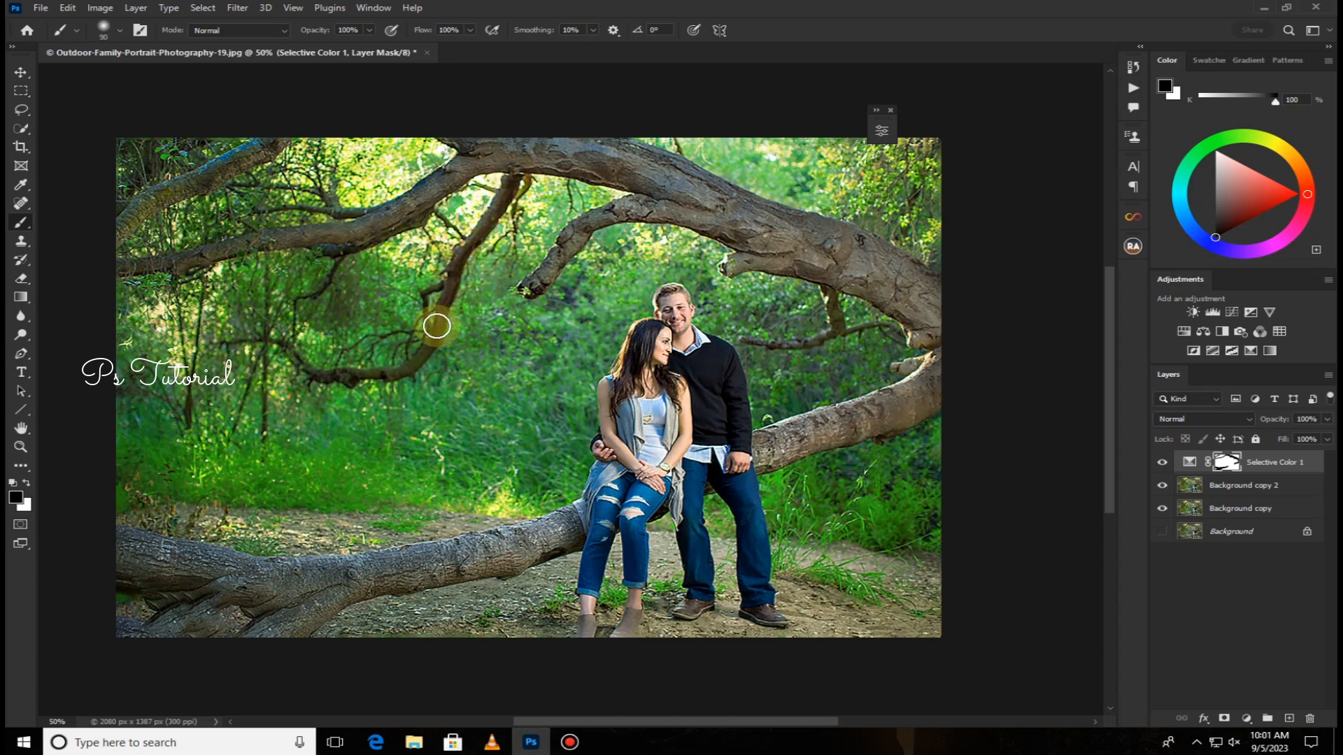
mouse_move(437, 325)
left_mouse_down()
mouse_move(387, 376)
mouse_move(316, 385)
mouse_move(591, 243)
mouse_move(536, 286)
mouse_move(612, 214)
mouse_move(693, 197)
mouse_move(782, 249)
mouse_move(734, 267)
left_mouse_up()
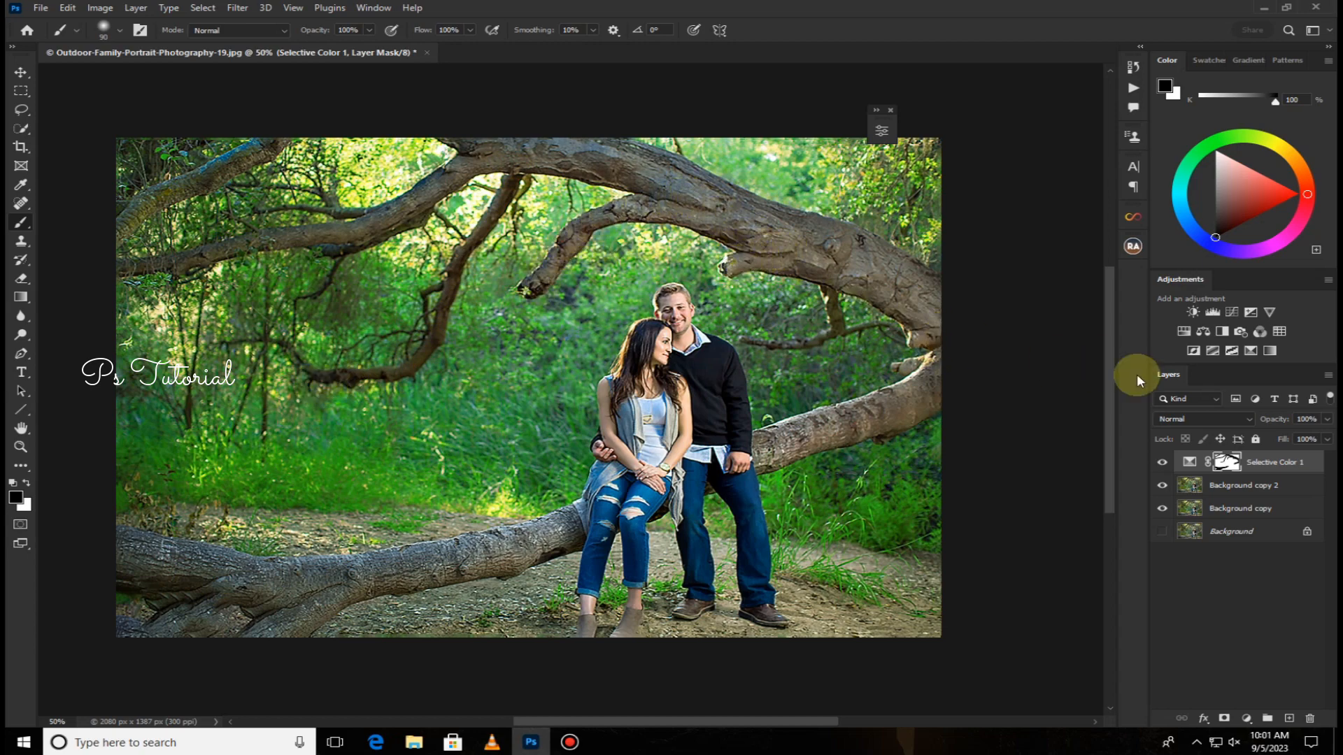
- Merge the Selective Color layer and Background copy 2 down into Background copy, and duplicate the merged layer
right_click(1274, 465)
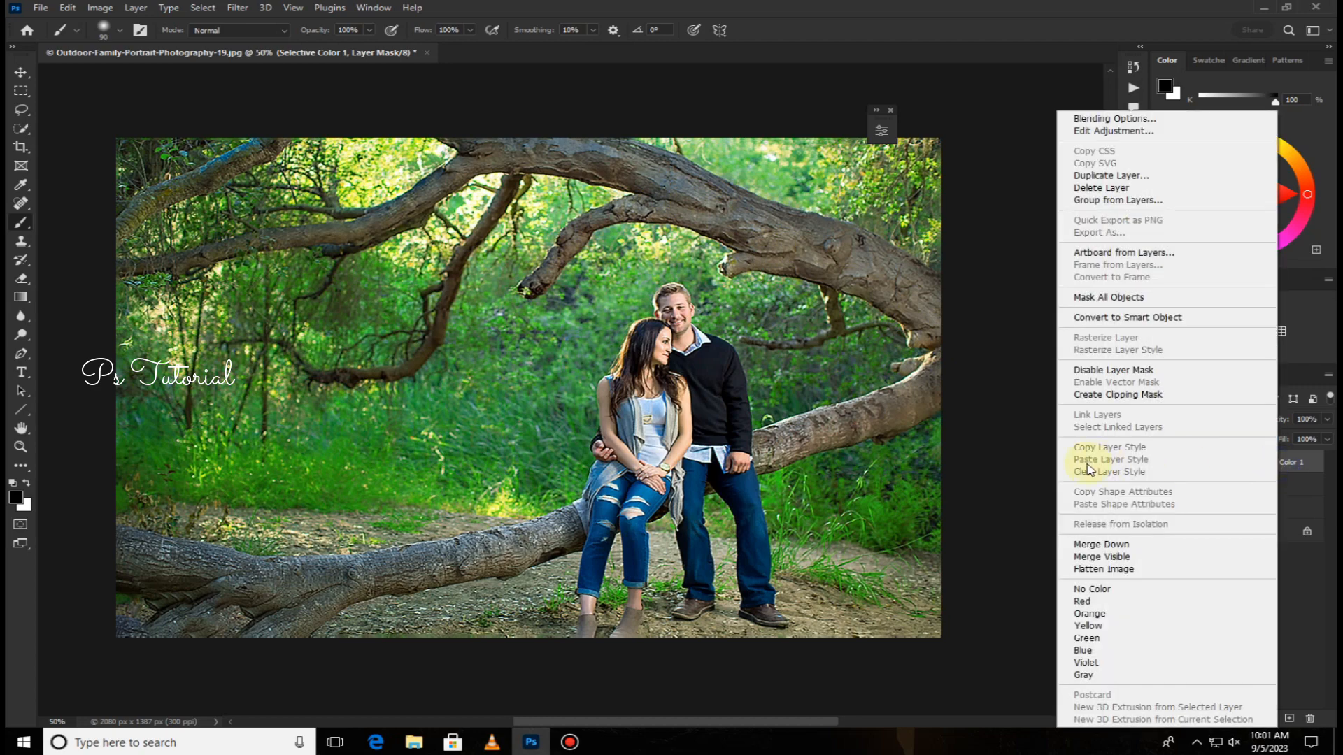
left_click(1103, 544)
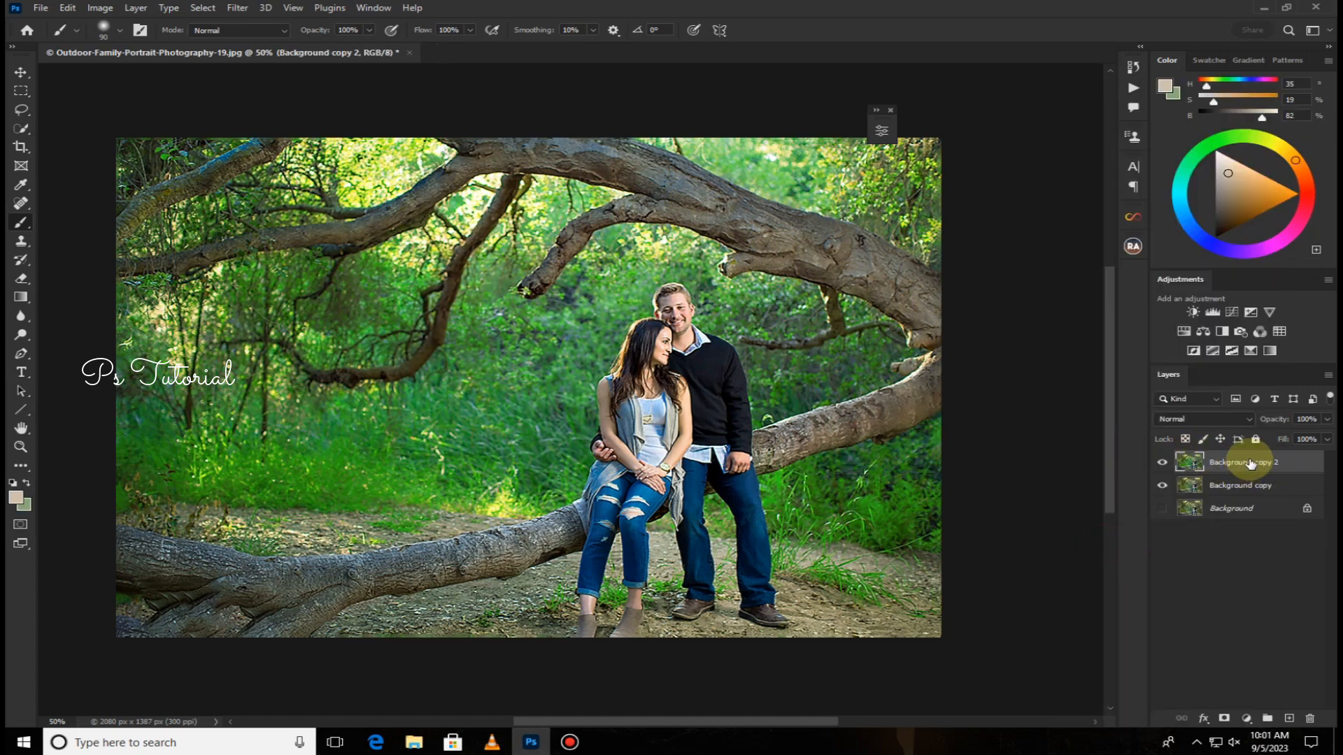
right_click(1250, 463)
left_click(1101, 544)
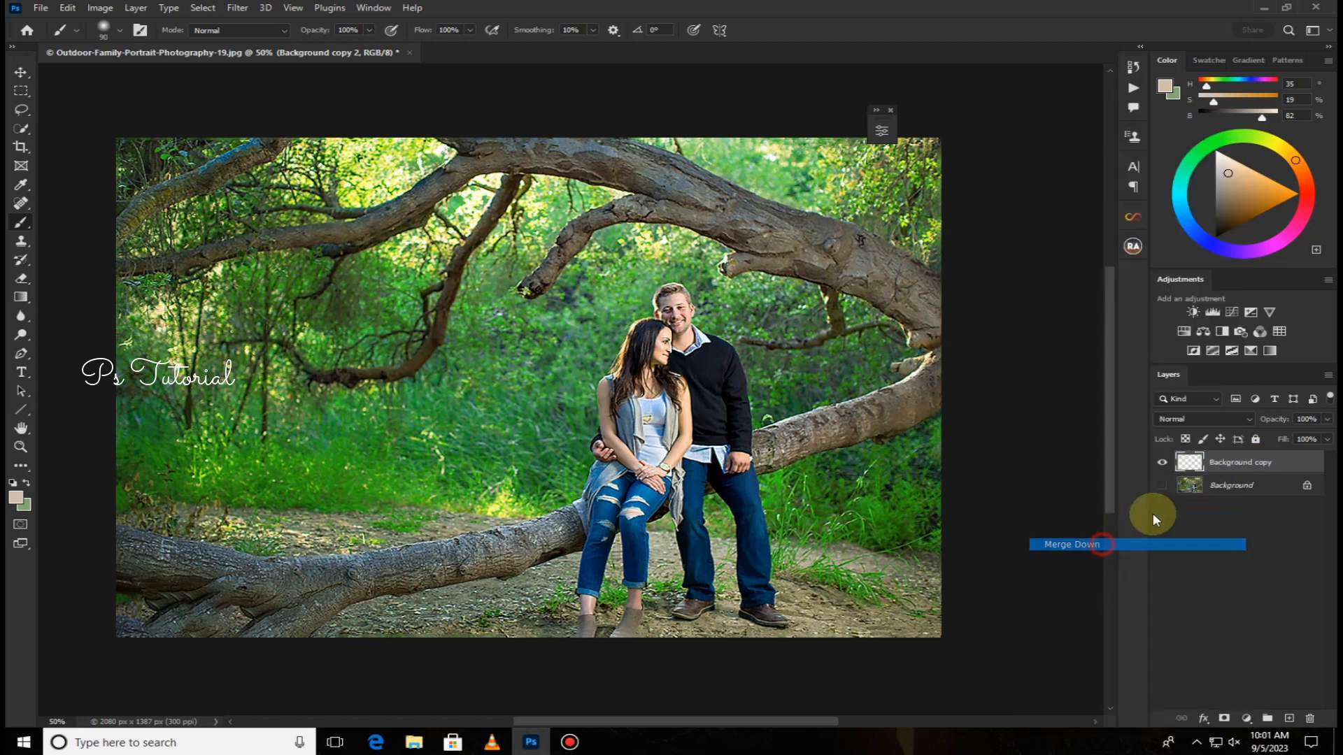
left_click_drag(1262, 462, 1289, 718)
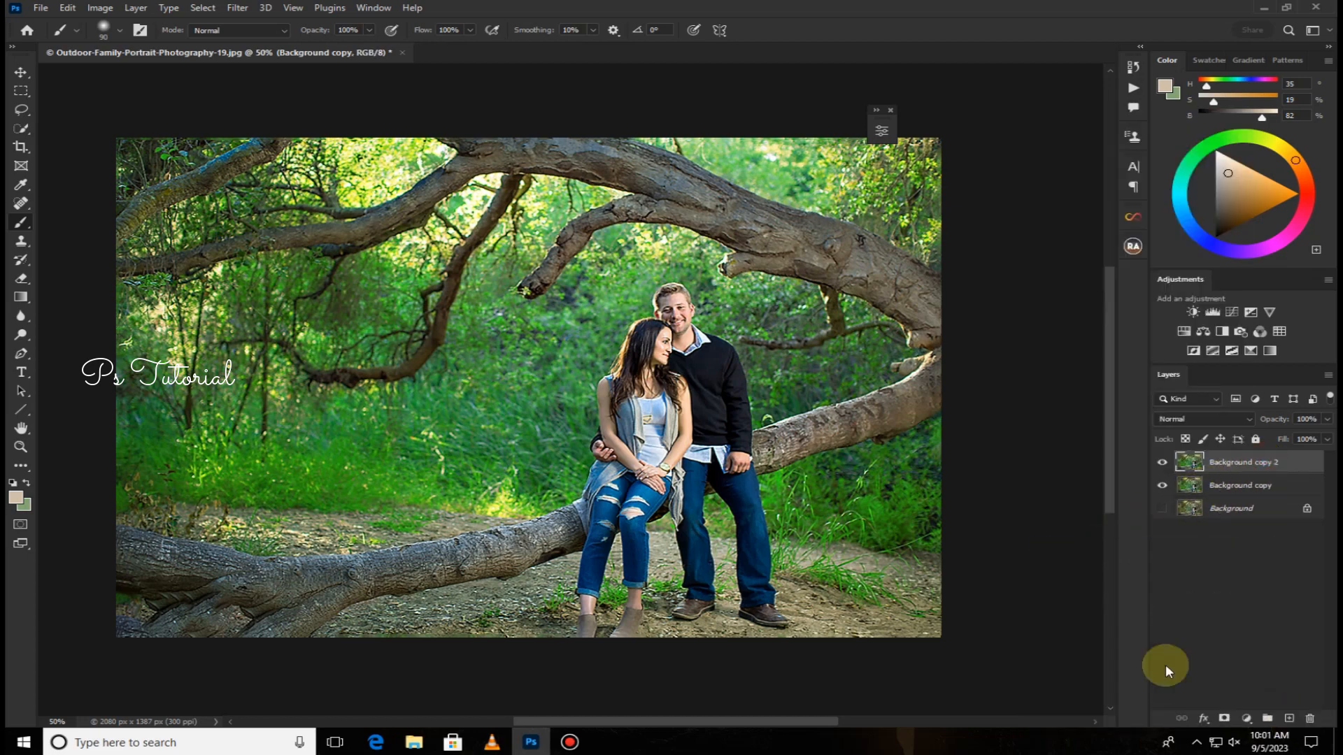
- Apply the Camera Raw filter to Background copy 2 with Temperature +3, Shadows -100 and Saturation +52
left_click(237, 8)
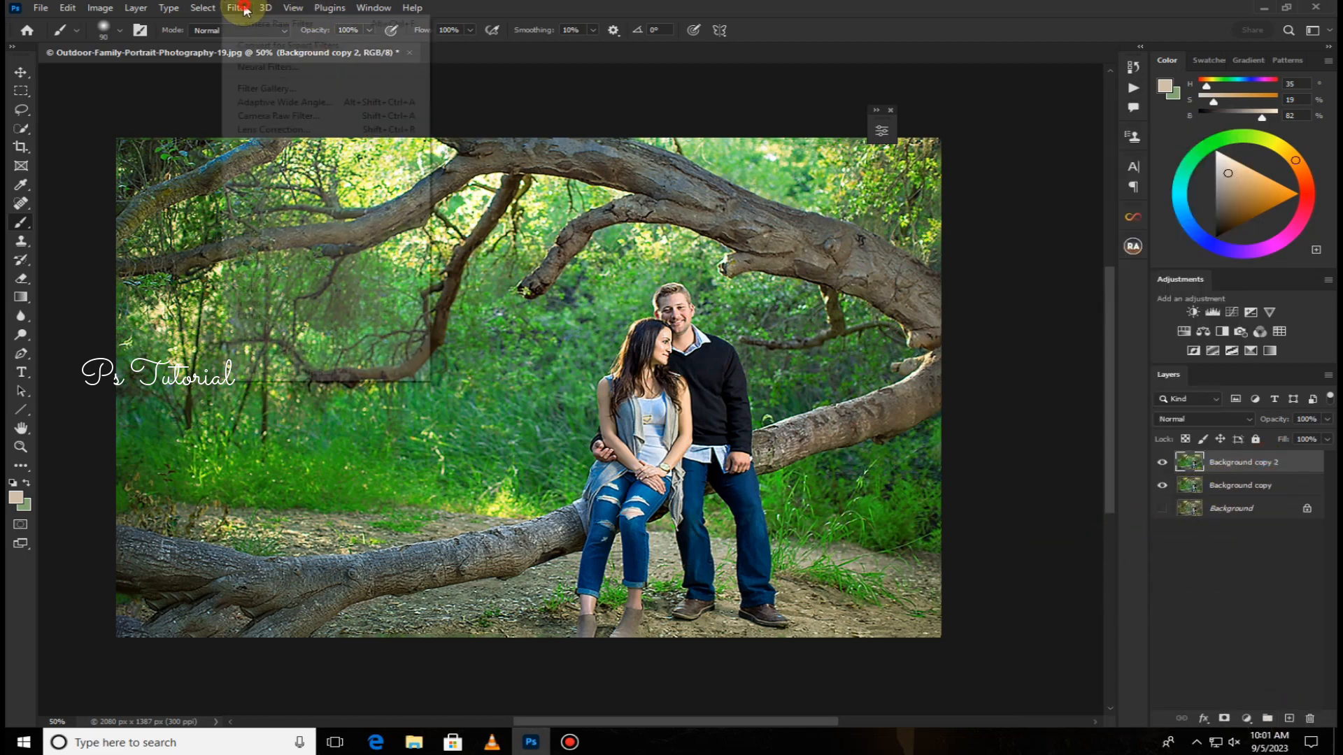
left_click(263, 115)
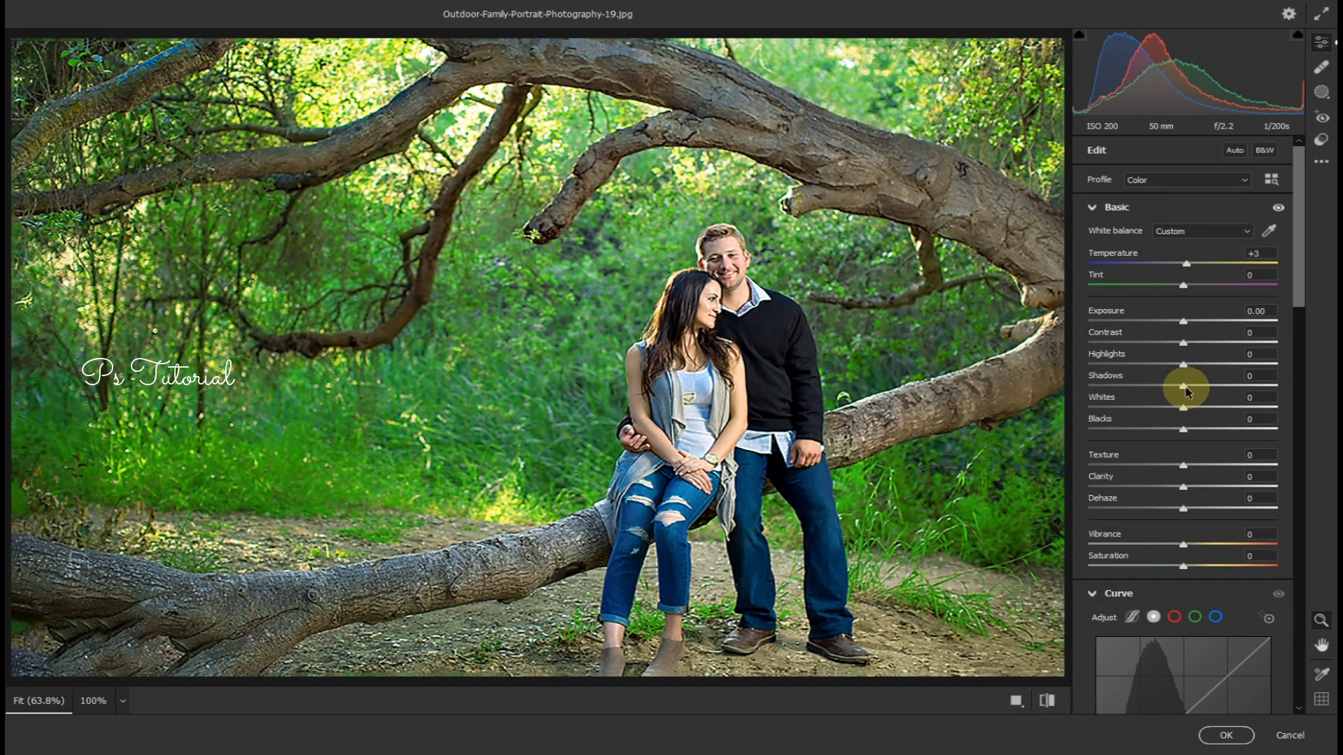
left_click_drag(1157, 391, 1030, 393)
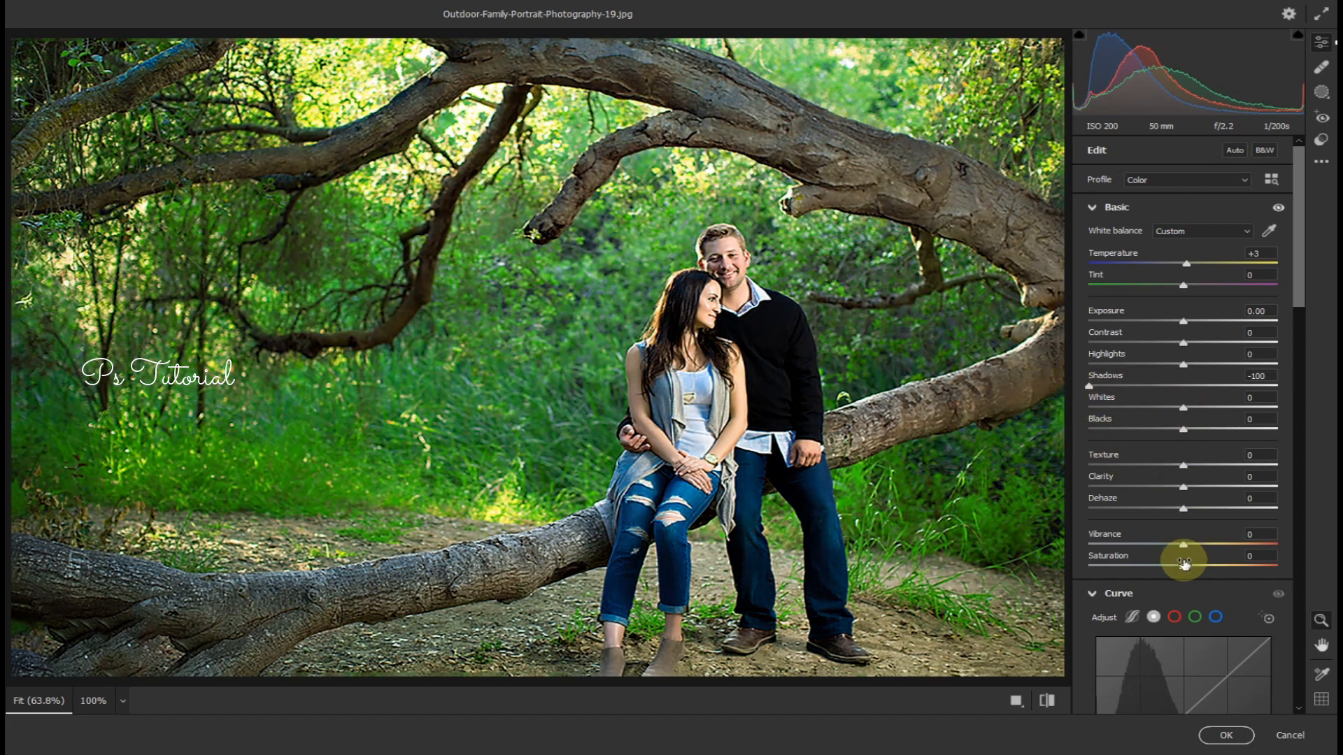
left_click_drag(1191, 571, 1230, 577)
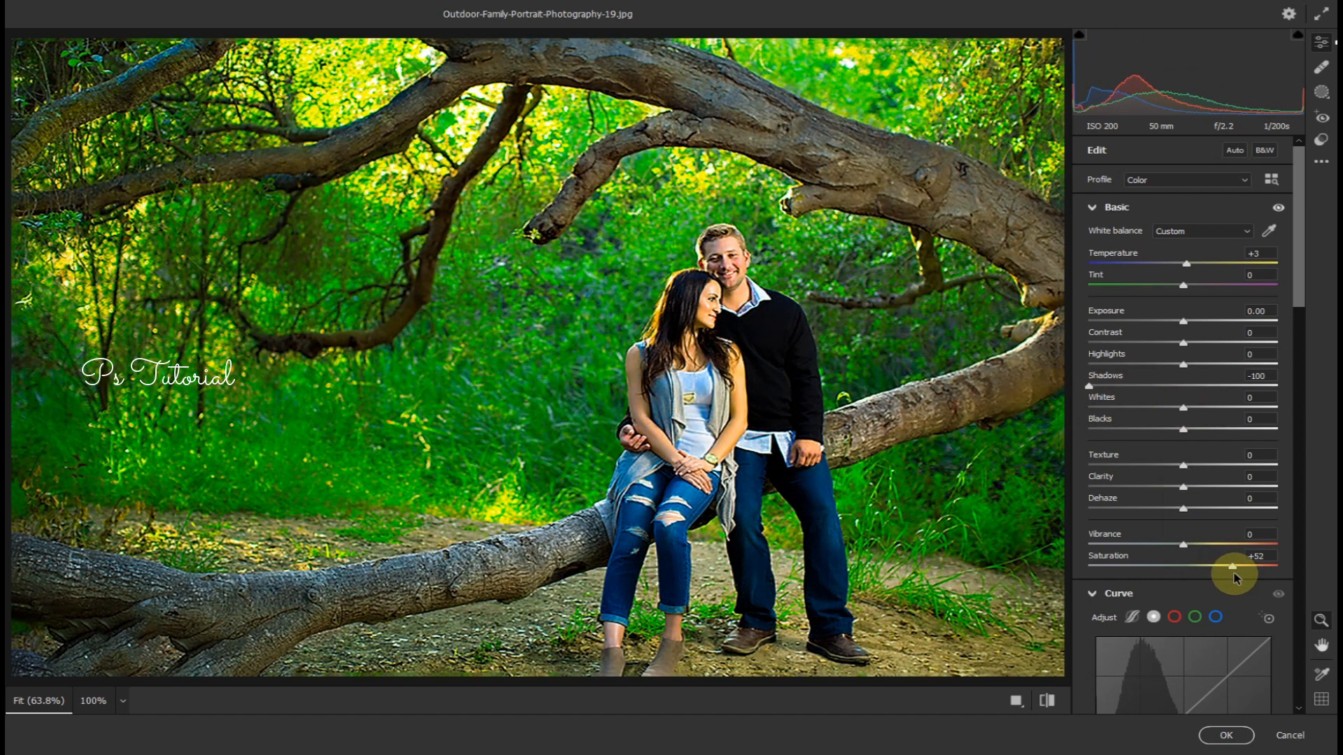
left_click(1223, 731)
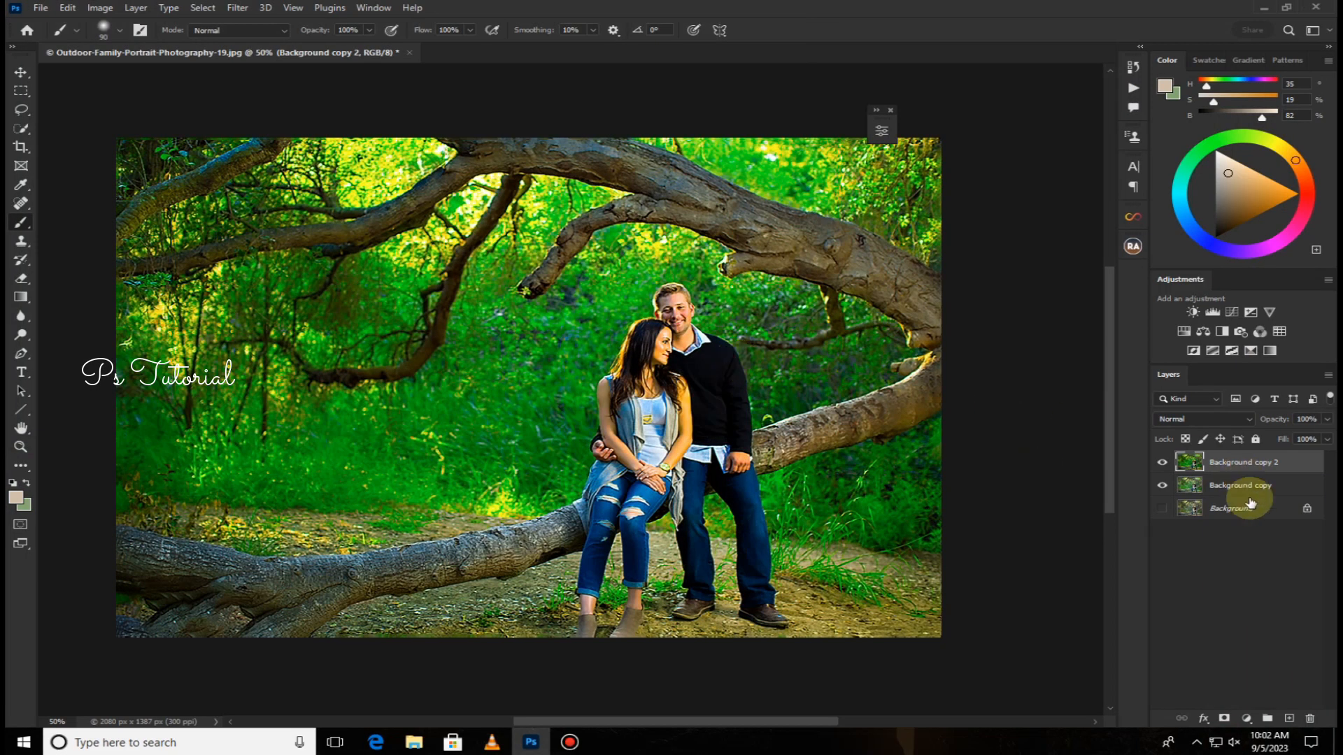
- Add a layer mask to Background copy 2 and invert it to hide the saturated effect
left_click(1221, 719)
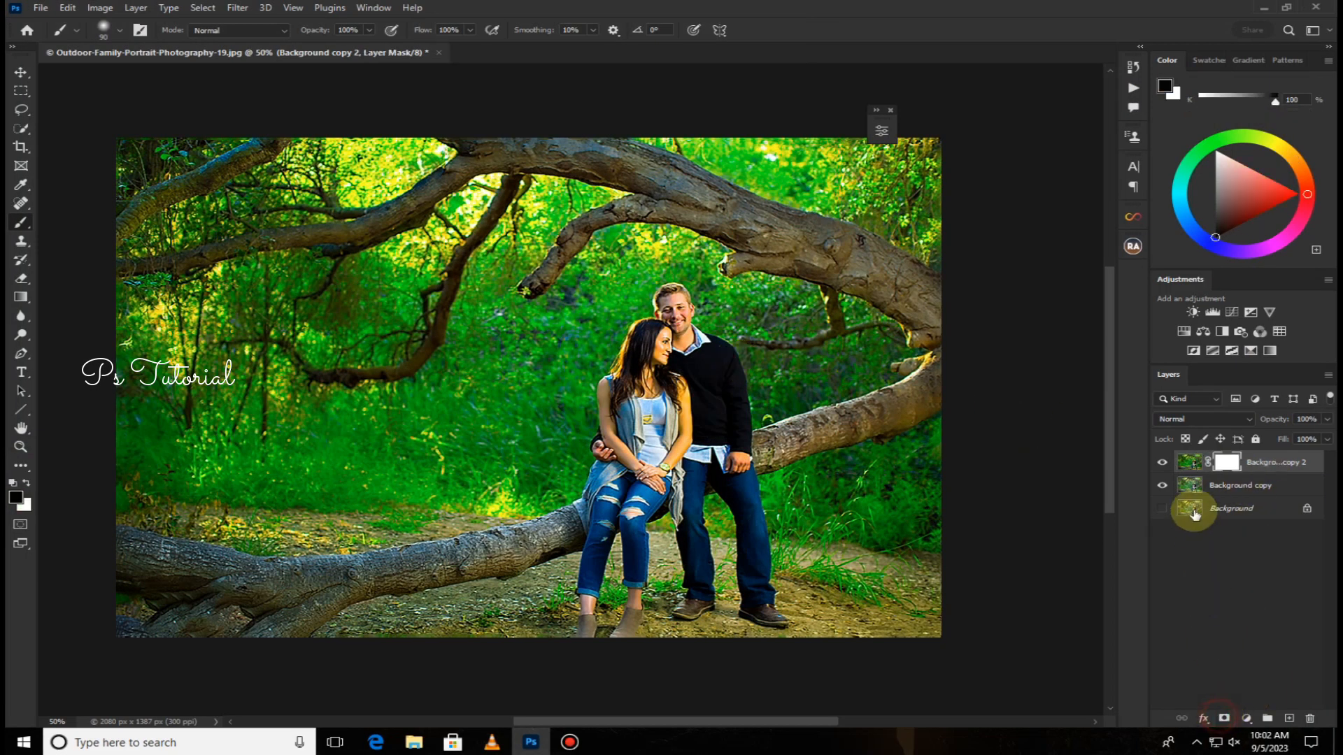
double_click(1229, 464)
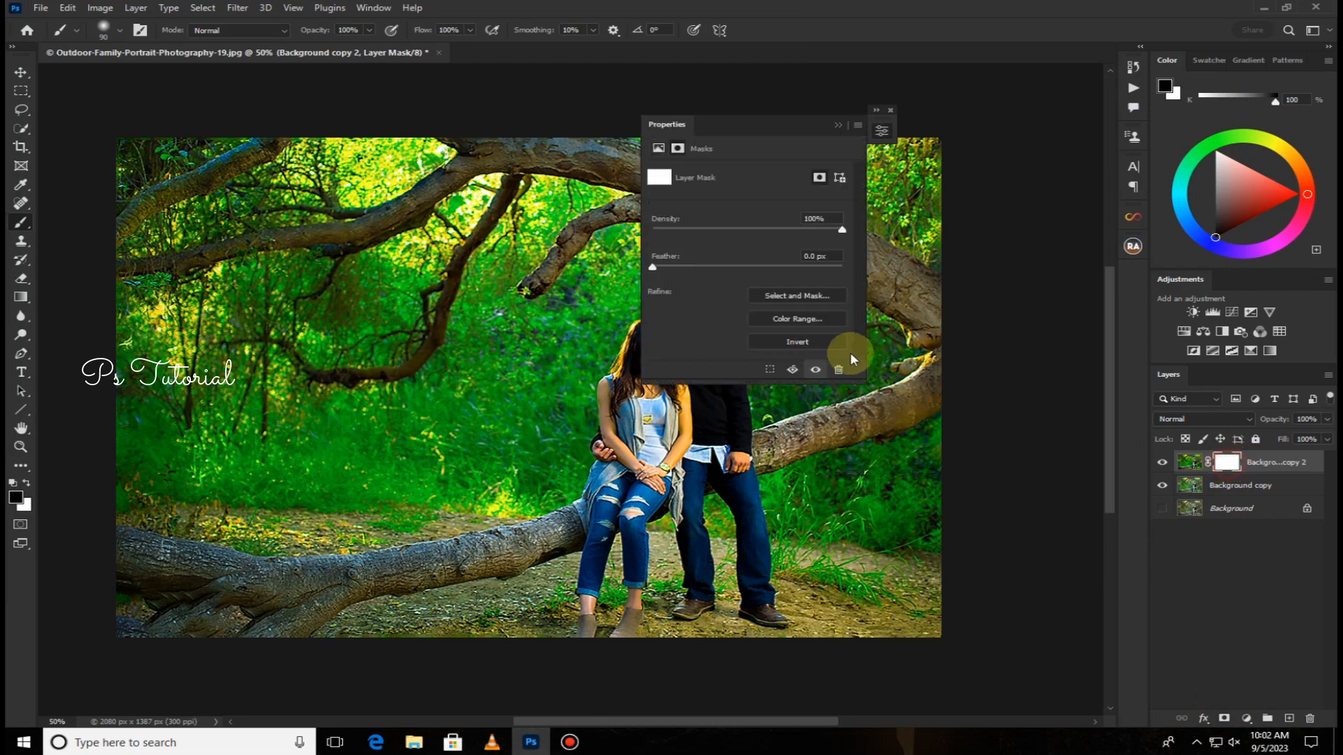
left_click(801, 344)
left_click(838, 125)
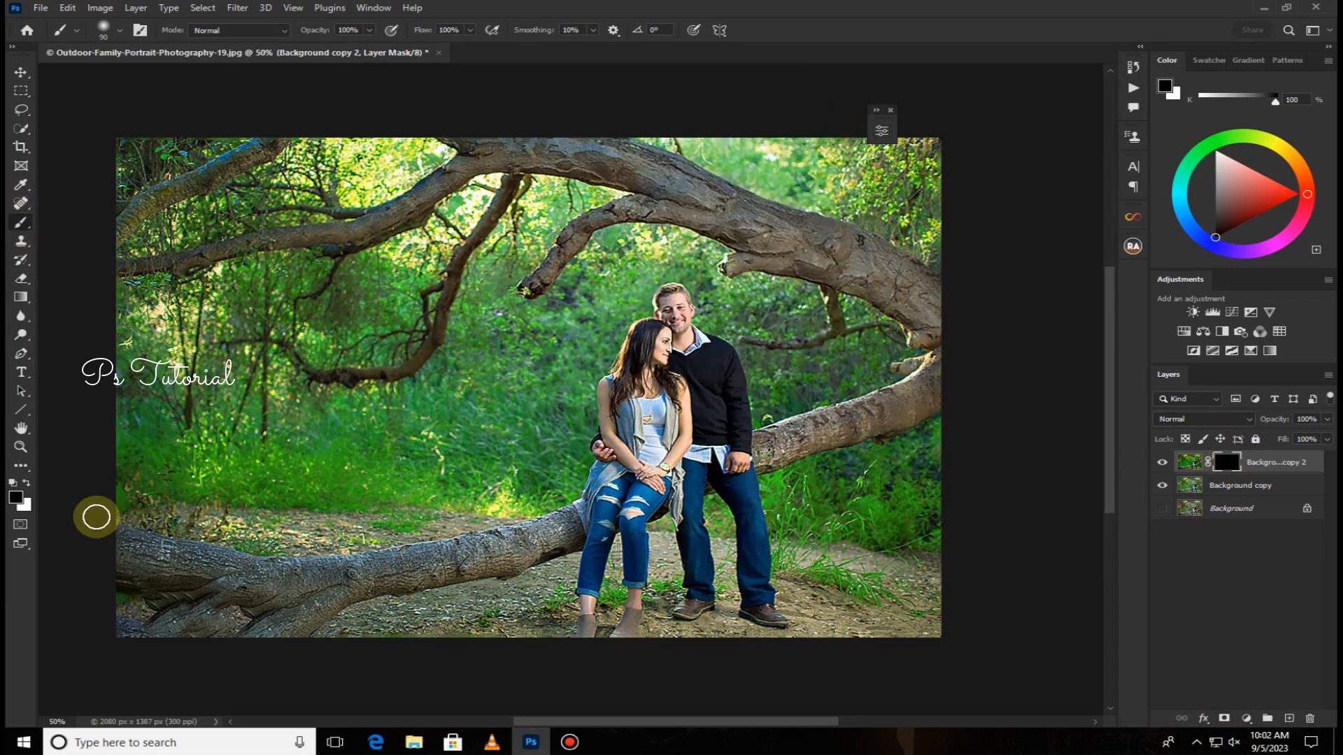
- Paint white with a 90 to 125 px brush on the Background copy 2 mask to reveal the saturated effect over the trunk and branches
key("x")
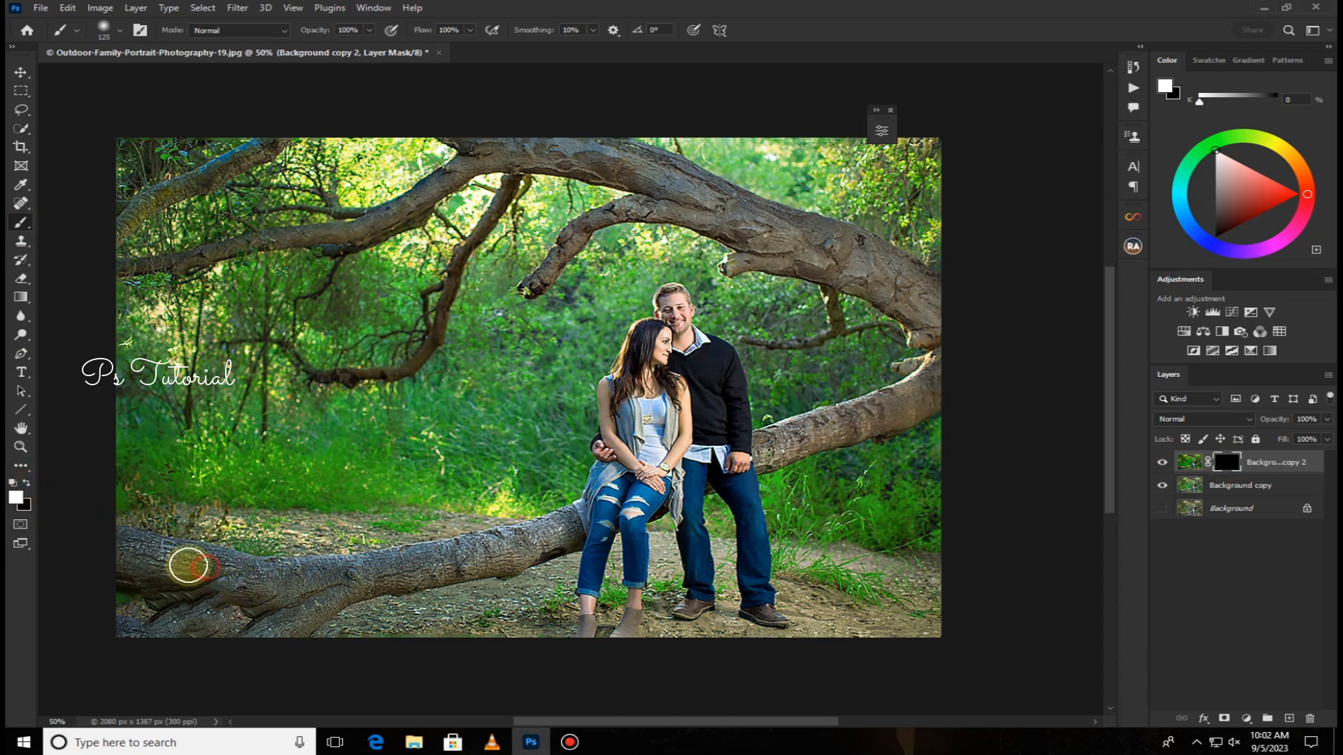
mouse_move(188, 566)
left_mouse_down()
mouse_move(105, 546)
mouse_move(201, 571)
mouse_move(221, 560)
mouse_move(162, 644)
mouse_move(287, 627)
mouse_move(324, 578)
mouse_move(303, 570)
mouse_move(292, 573)
mouse_move(546, 533)
mouse_move(291, 602)
left_mouse_up()
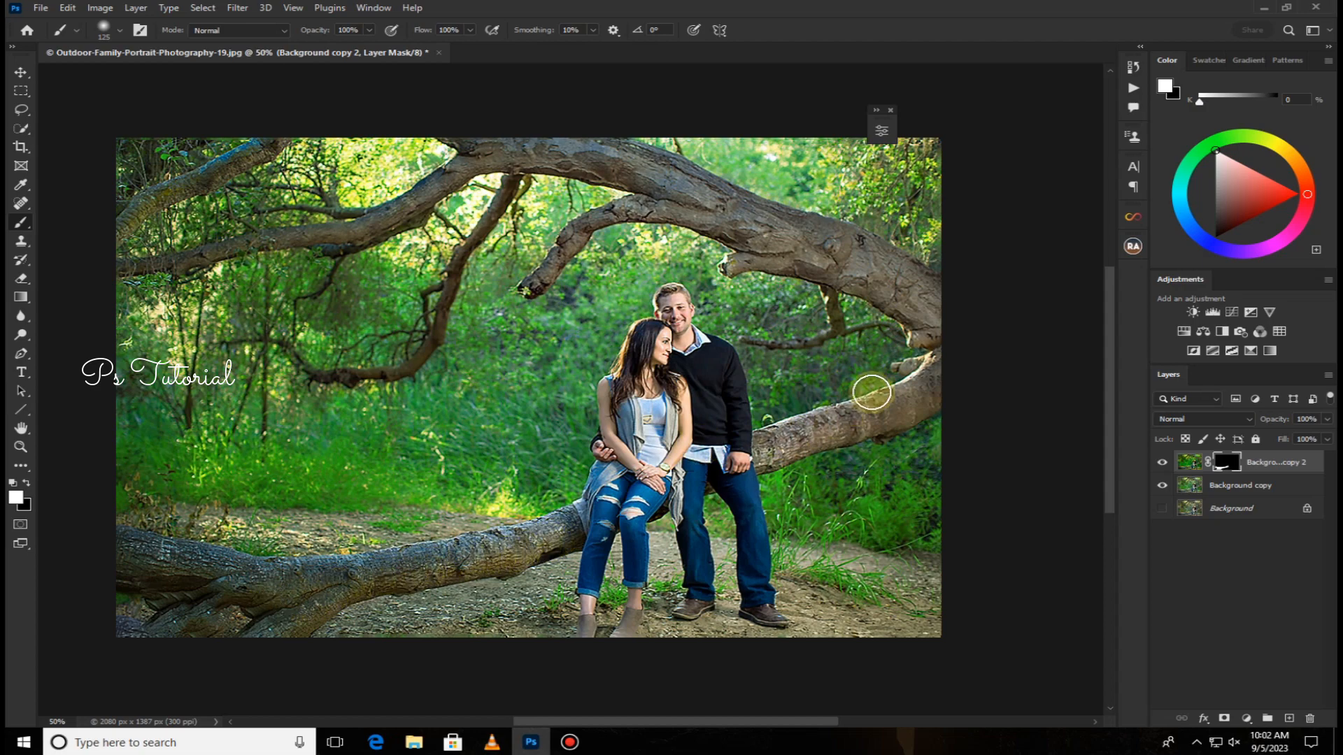
mouse_move(871, 393)
left_mouse_down()
mouse_move(938, 369)
mouse_move(774, 446)
mouse_move(914, 383)
mouse_move(938, 330)
mouse_move(830, 240)
mouse_move(932, 312)
mouse_move(807, 242)
mouse_move(923, 291)
mouse_move(860, 243)
mouse_move(794, 232)
mouse_move(719, 189)
mouse_move(497, 136)
mouse_move(615, 162)
mouse_move(736, 222)
mouse_move(674, 208)
left_mouse_up()
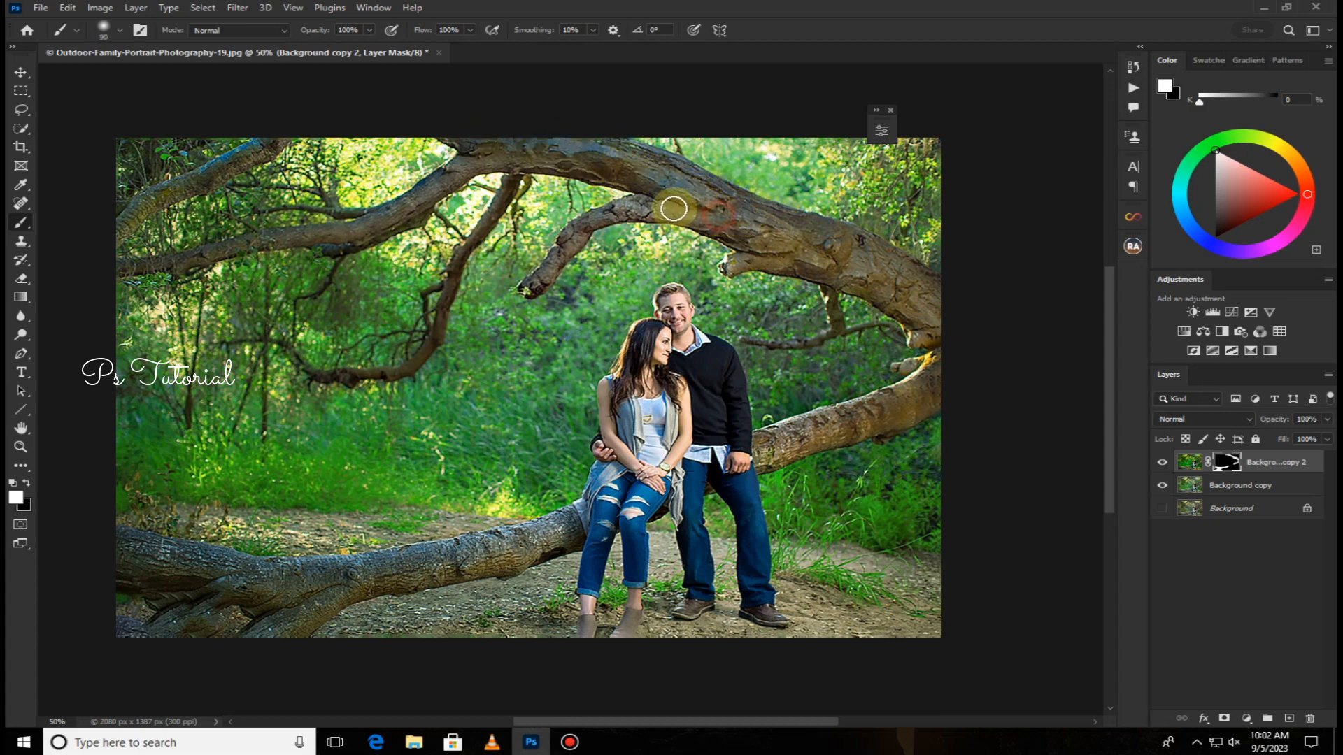
left_click_drag(544, 276, 515, 202)
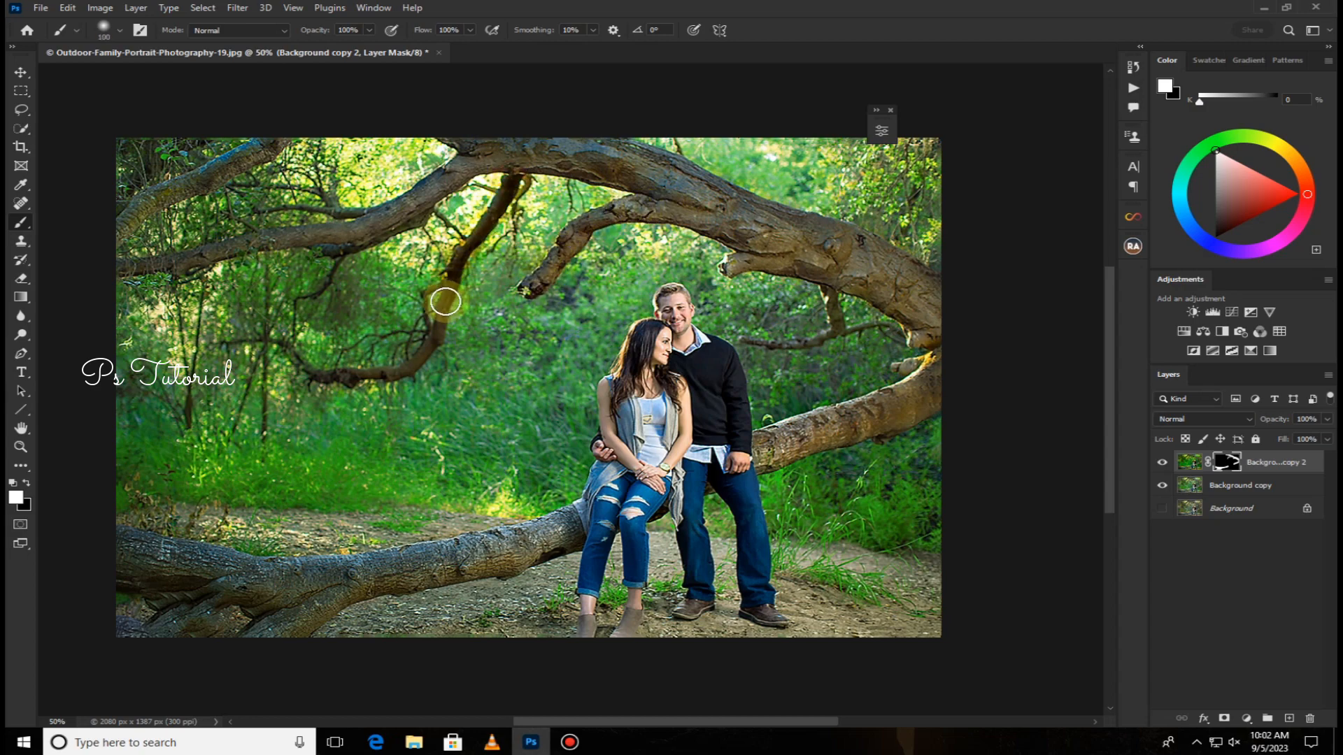
mouse_move(445, 302)
left_mouse_down()
mouse_move(411, 366)
mouse_move(339, 377)
left_mouse_up()
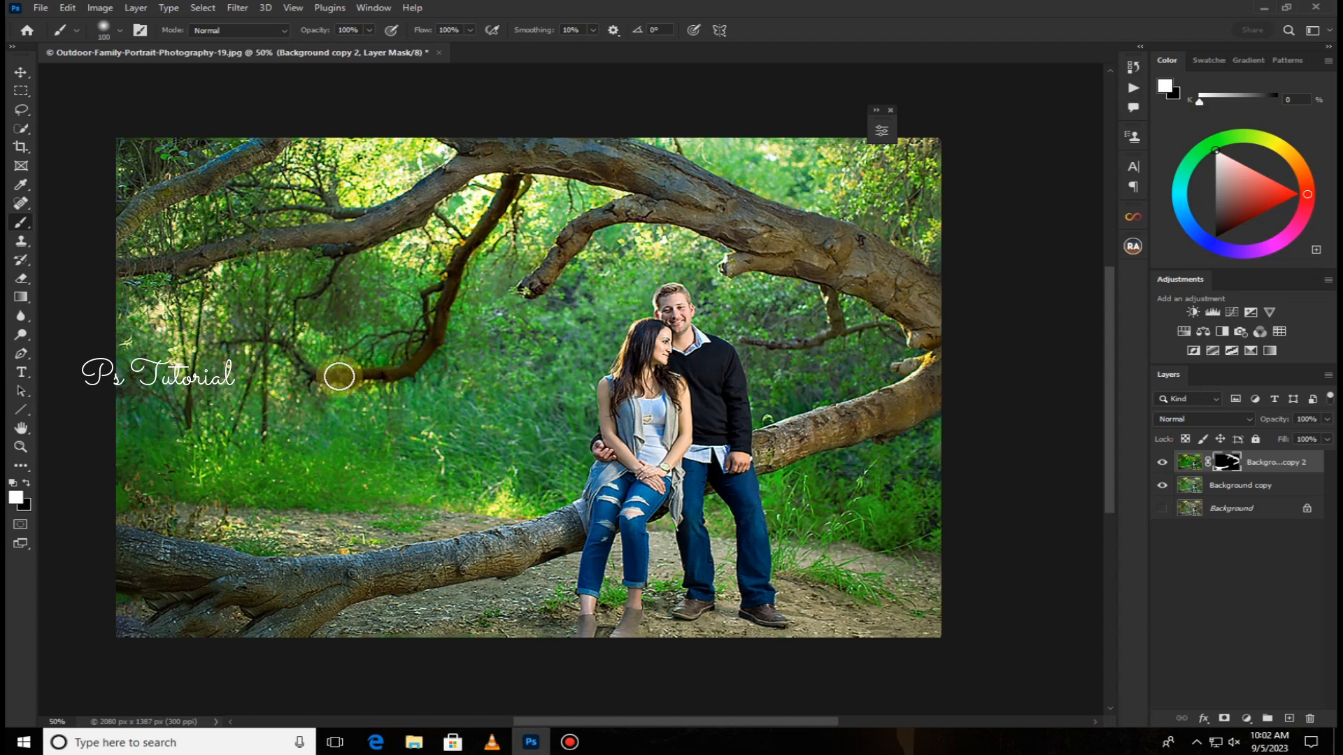
key("bracketright")
mouse_move(475, 149)
left_mouse_down()
mouse_move(537, 143)
mouse_move(456, 169)
mouse_move(352, 231)
mouse_move(126, 266)
mouse_move(265, 145)
mouse_move(109, 225)
mouse_move(393, 198)
mouse_move(346, 225)
mouse_move(371, 214)
mouse_move(313, 211)
mouse_move(332, 215)
mouse_move(338, 257)
mouse_move(684, 211)
mouse_move(734, 231)
mouse_move(846, 341)
mouse_move(888, 436)
mouse_move(832, 421)
mouse_move(771, 455)
mouse_move(841, 436)
mouse_move(934, 378)
mouse_move(908, 368)
mouse_move(940, 360)
mouse_move(927, 289)
mouse_move(946, 328)
mouse_move(872, 254)
mouse_move(816, 238)
mouse_move(870, 284)
mouse_move(793, 258)
mouse_move(735, 265)
mouse_move(722, 212)
mouse_move(851, 252)
mouse_move(818, 369)
left_mouse_up()
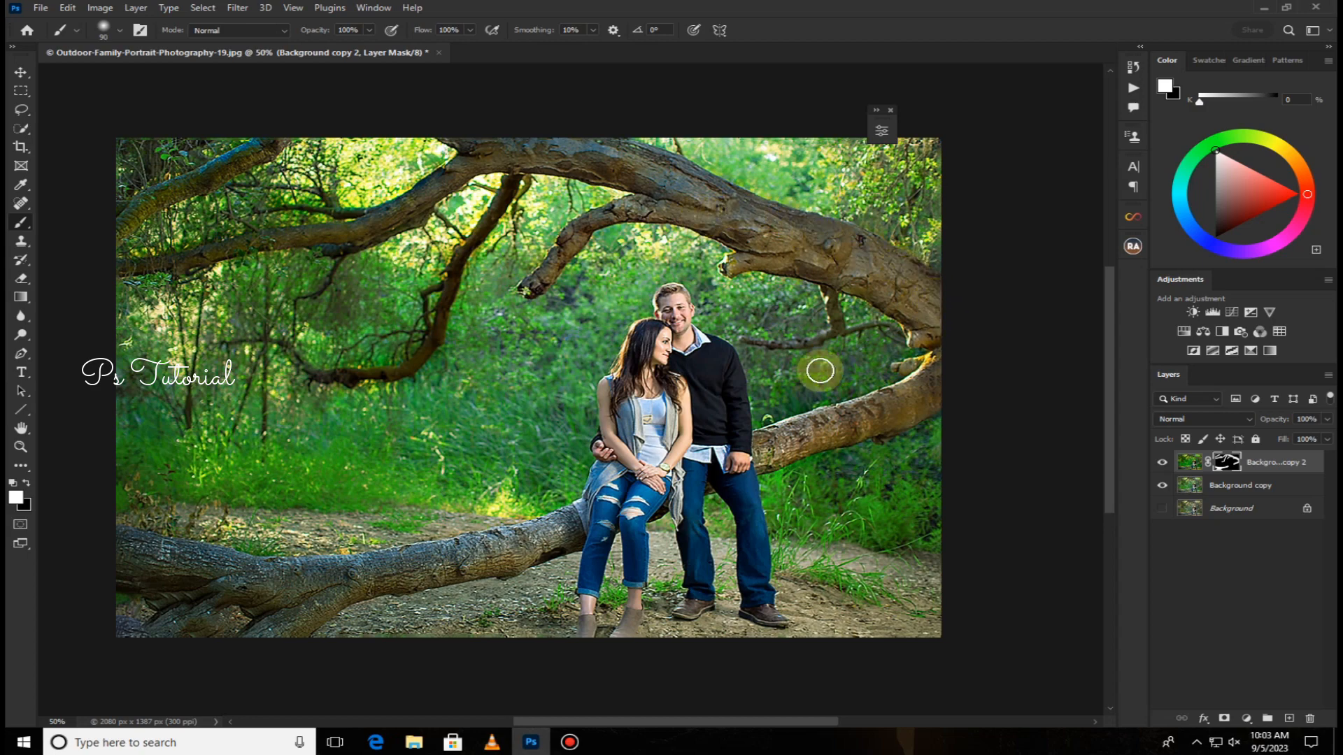
mouse_move(571, 530)
left_mouse_down()
mouse_move(439, 571)
mouse_move(557, 534)
mouse_move(434, 556)
mouse_move(306, 596)
mouse_move(251, 636)
mouse_move(100, 641)
mouse_move(155, 643)
mouse_move(115, 623)
mouse_move(164, 637)
mouse_move(209, 607)
mouse_move(197, 570)
mouse_move(123, 538)
mouse_move(230, 567)
mouse_move(319, 572)
left_mouse_up()
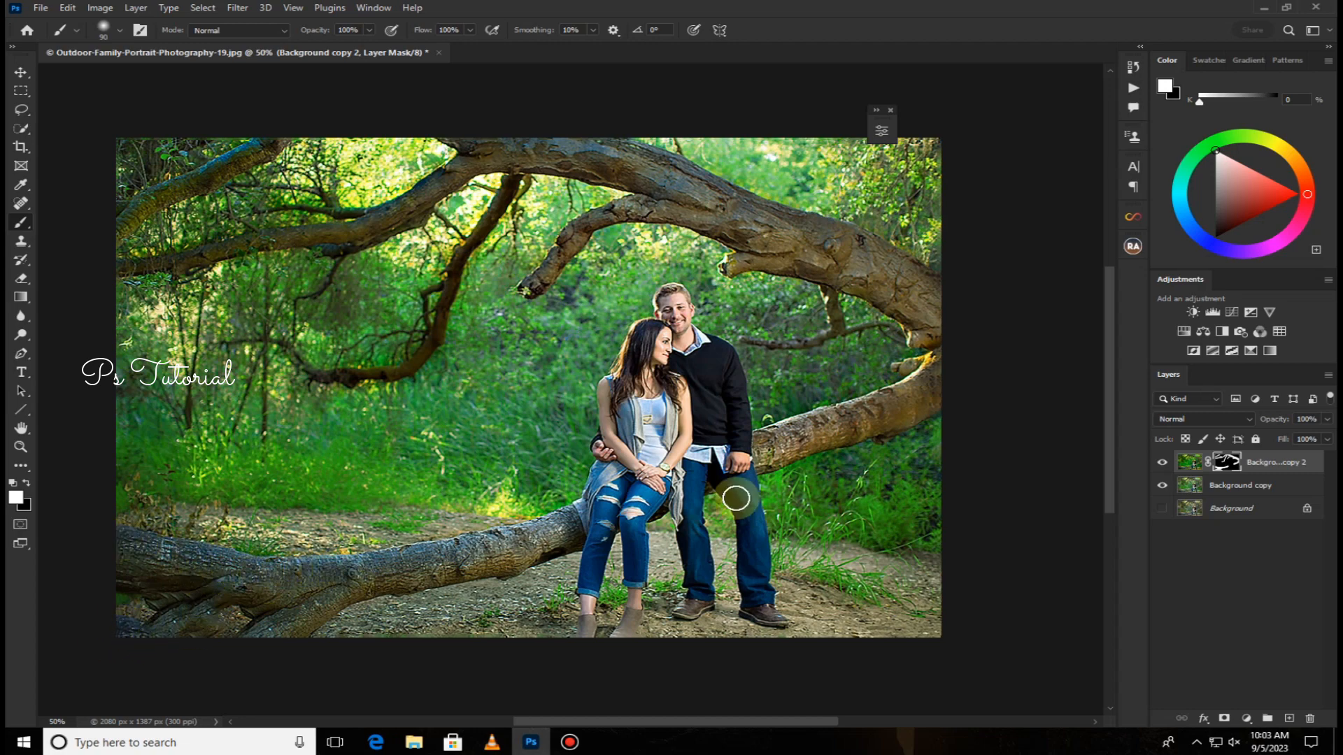
- Merge Background copy 2 down into Background copy and duplicate the merged layer
right_click(1275, 461)
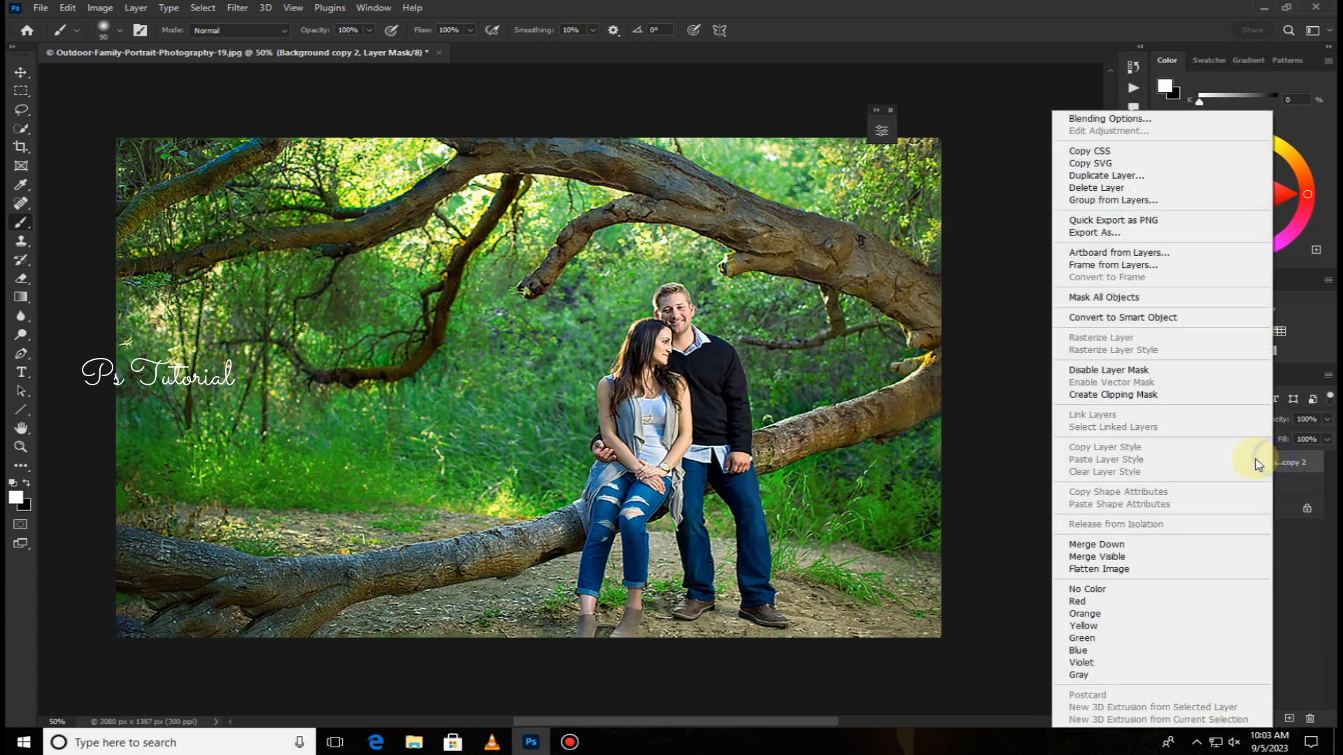
left_click(1130, 545)
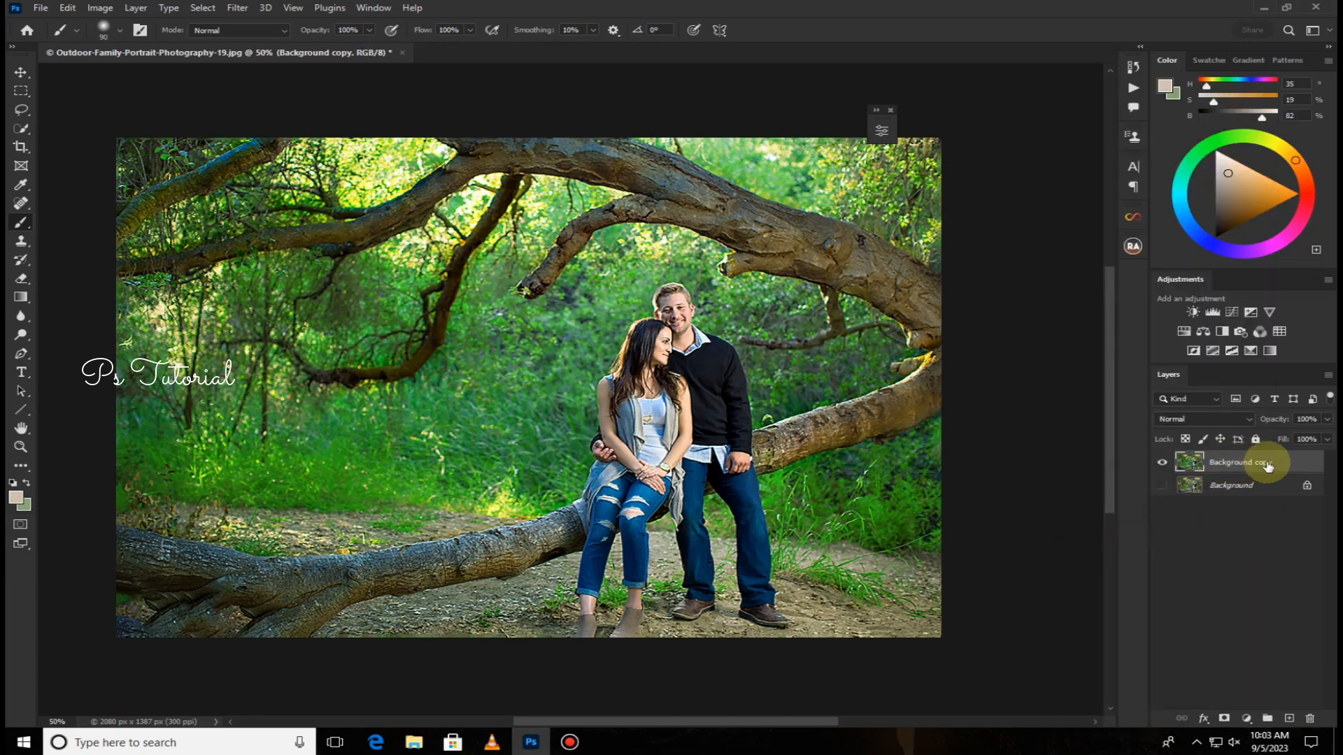
left_click_drag(1271, 462, 1289, 718)
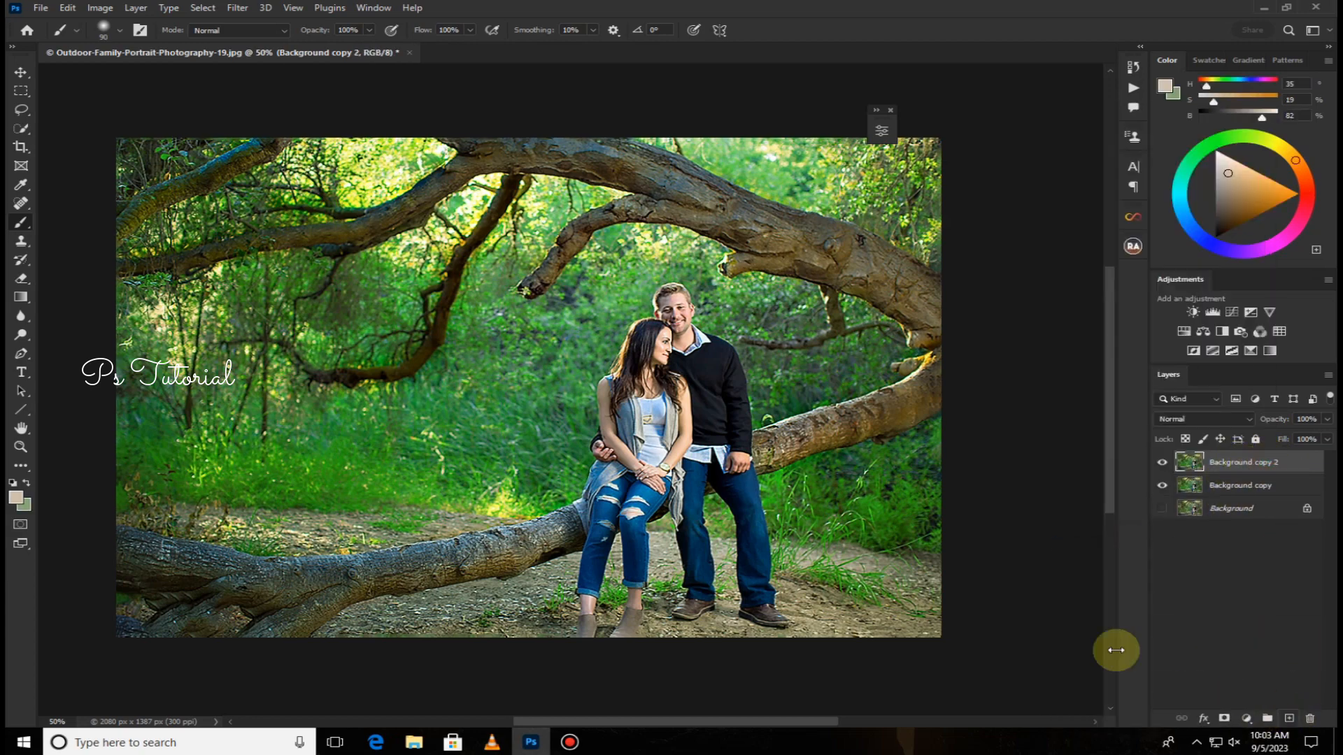
- Open Background copy 2 in the Camera Raw filter and fit a radial gradient mask around the couple
left_click(244, 9)
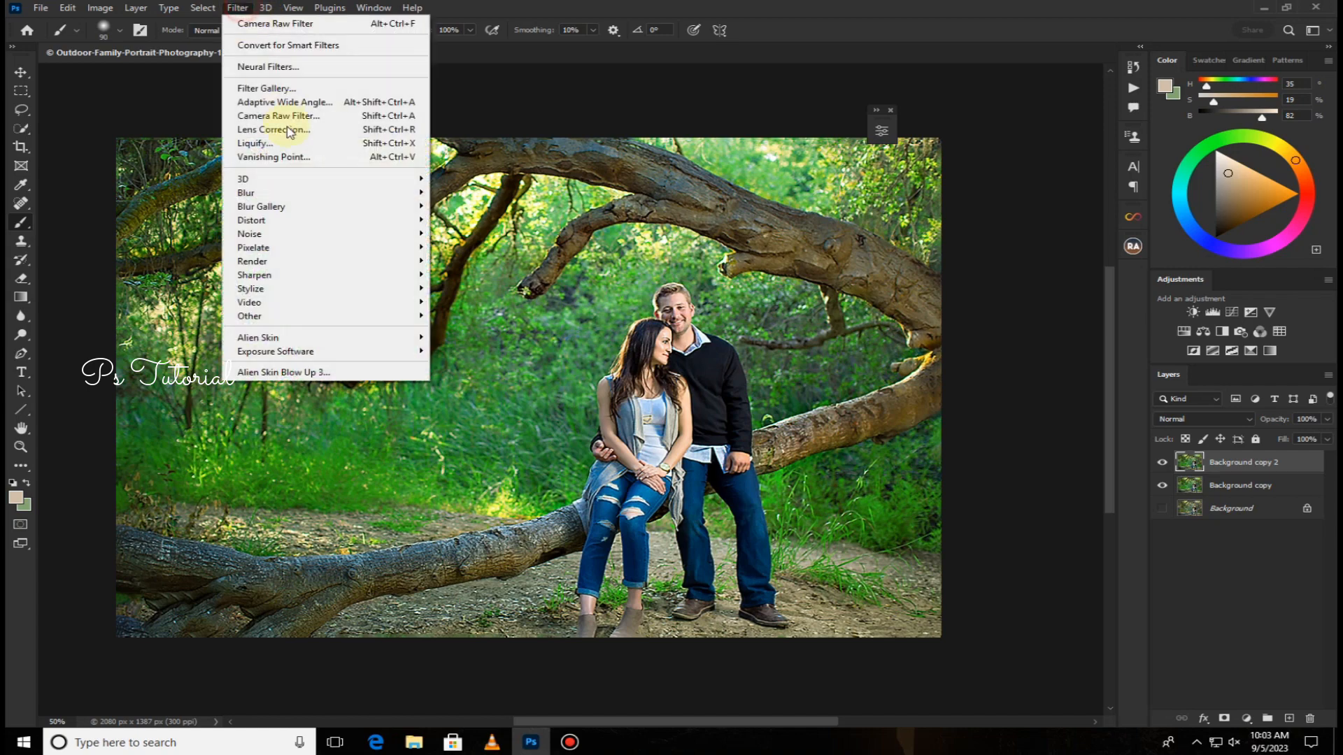
left_click(283, 116)
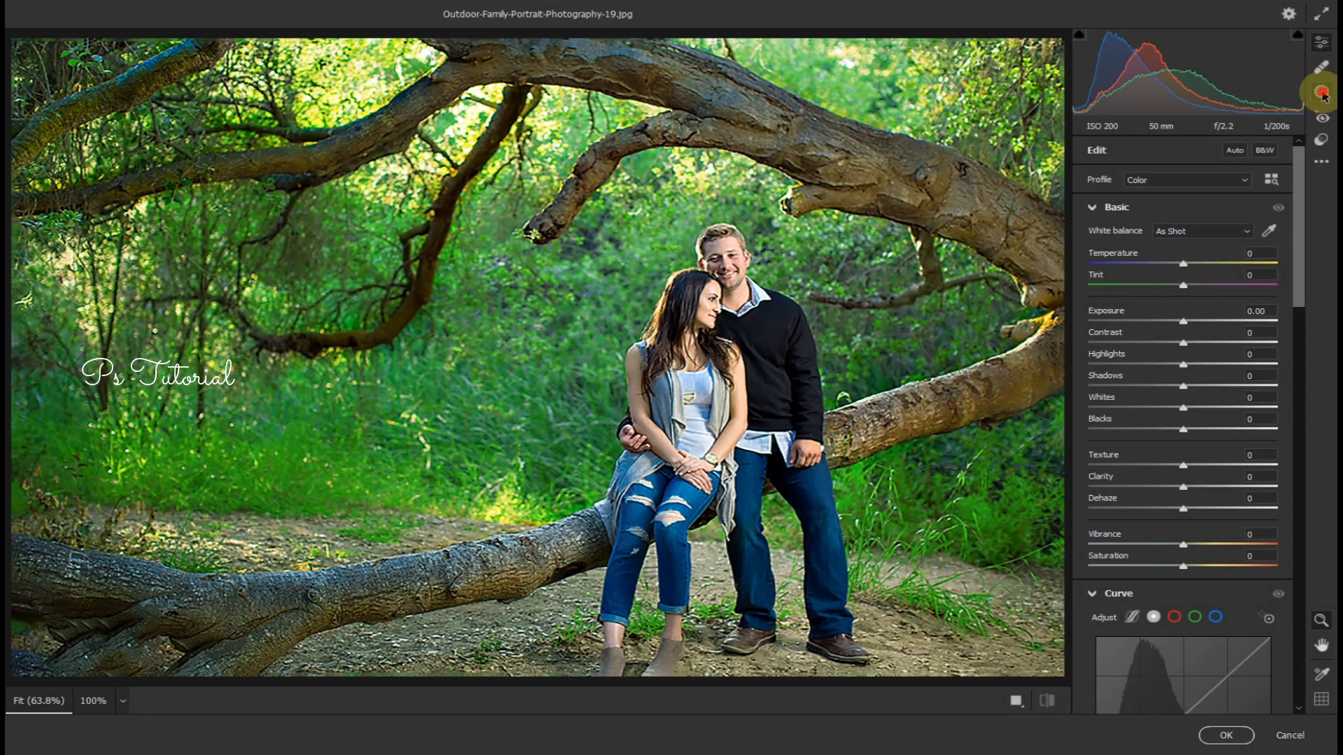
left_click(1322, 93)
left_click(1116, 320)
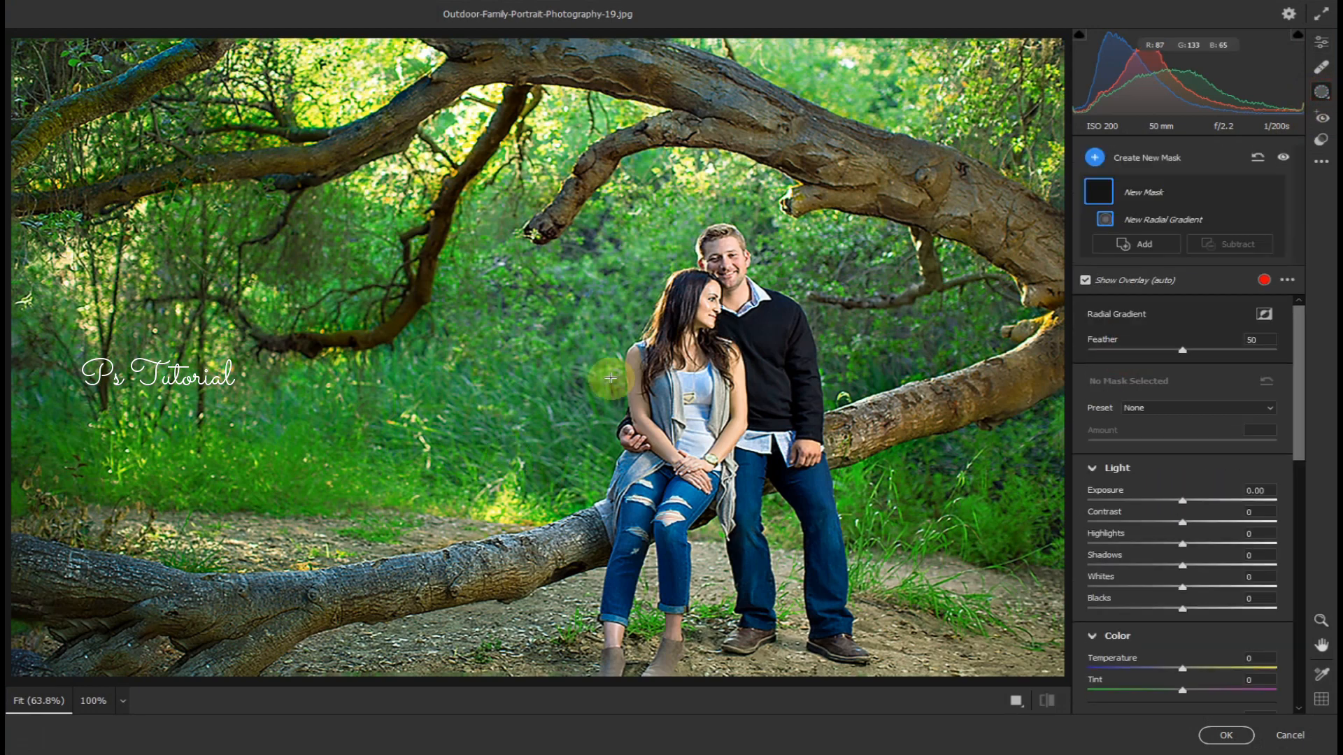
left_click_drag(625, 368, 756, 567)
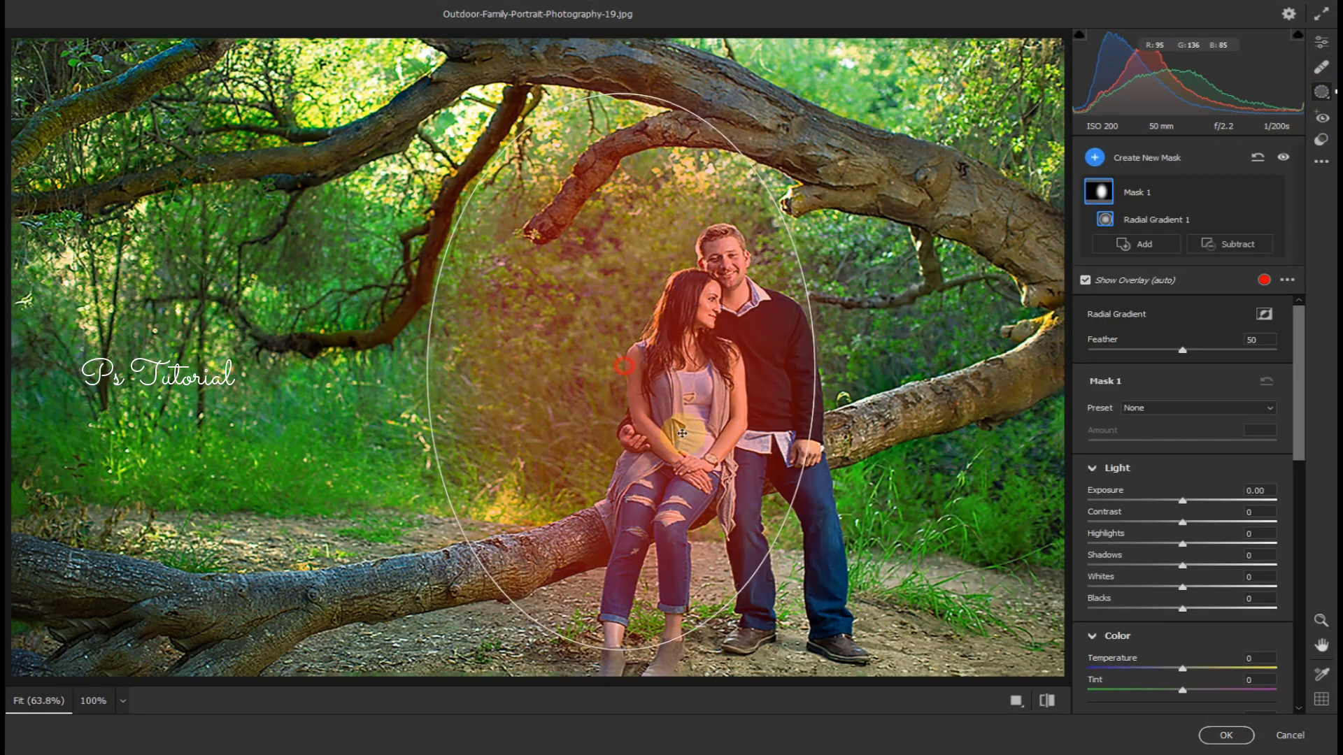
left_click_drag(682, 434, 706, 453)
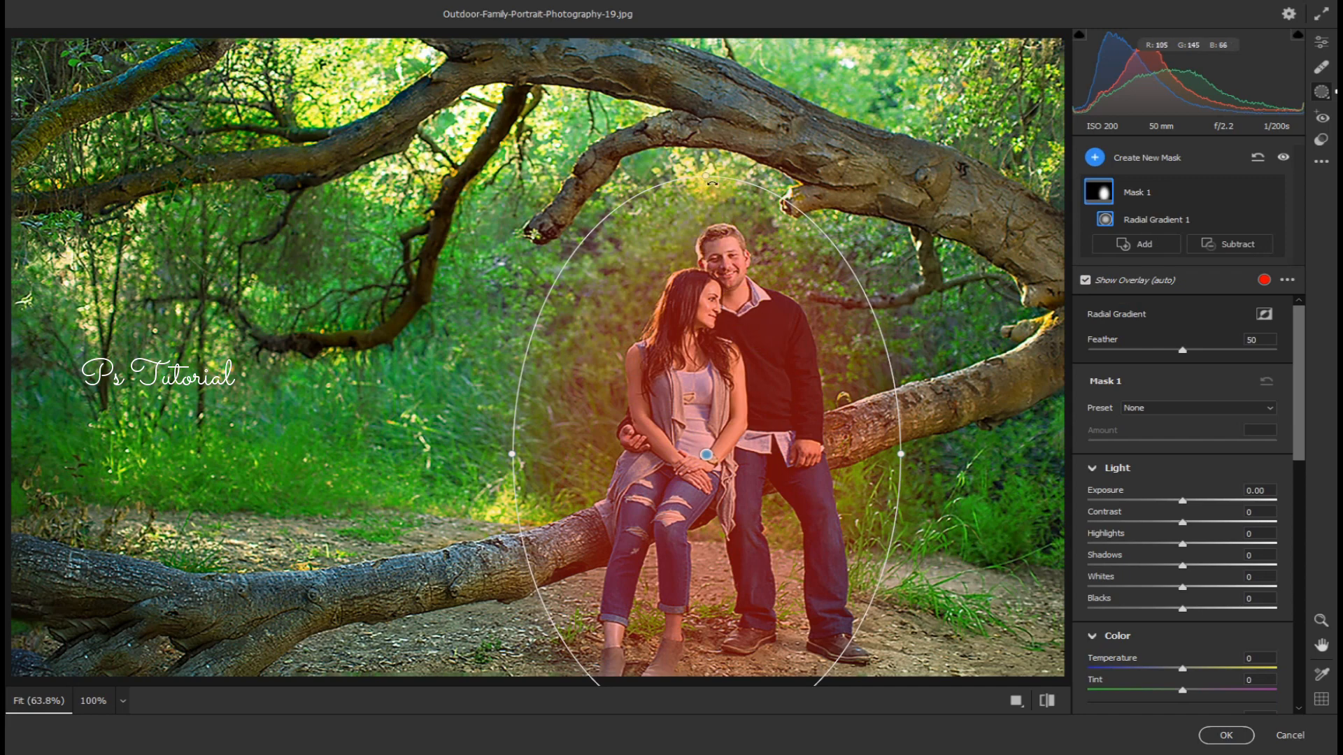
left_click_drag(704, 174, 708, 170)
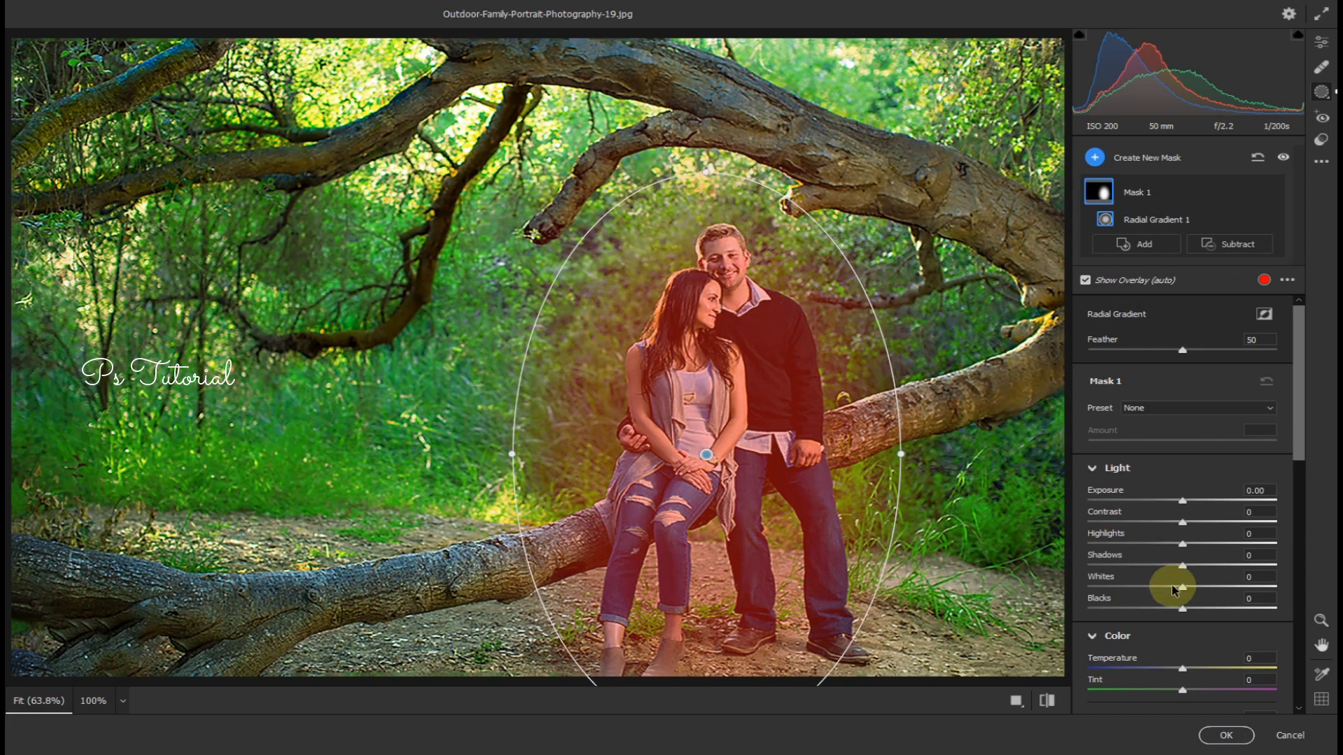
- Set the radial mask's Whites to +40, apply the filter and merge Background copy 2 down into Background copy
left_click_drag(1199, 591, 1235, 591)
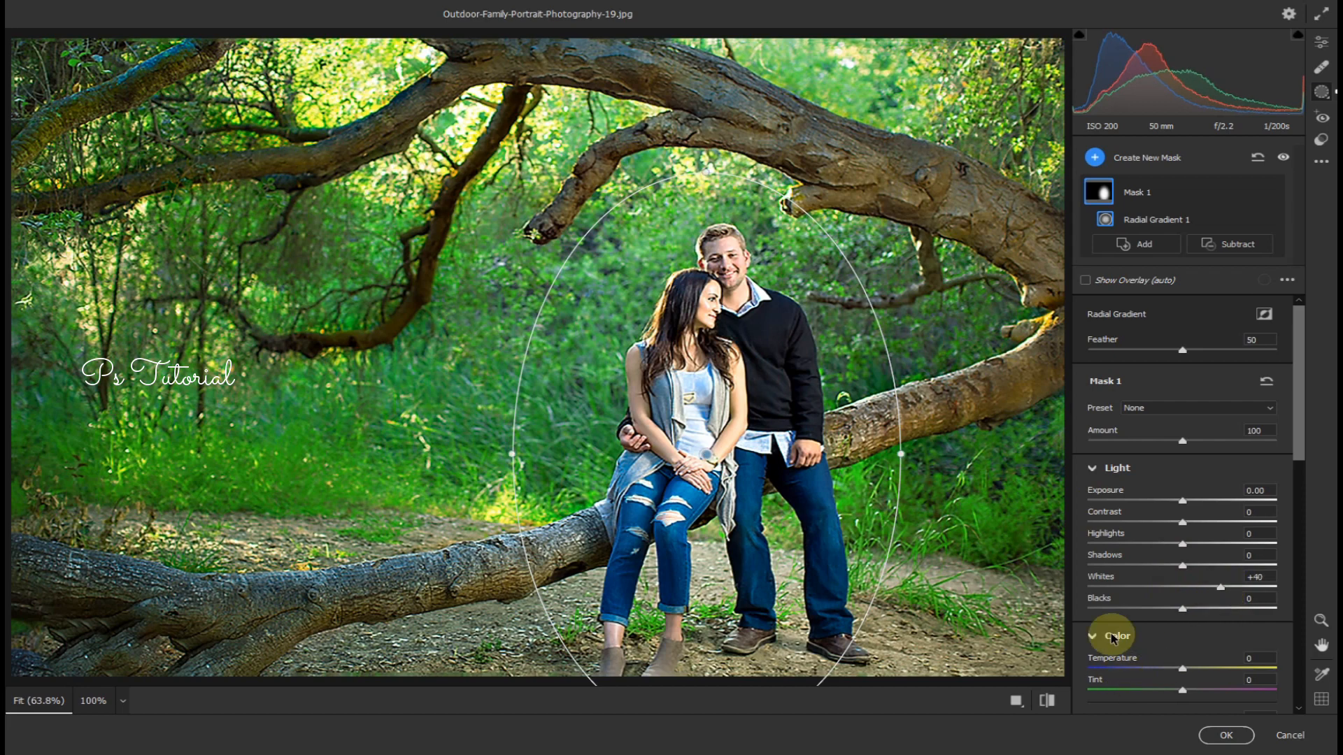
left_click(1222, 736)
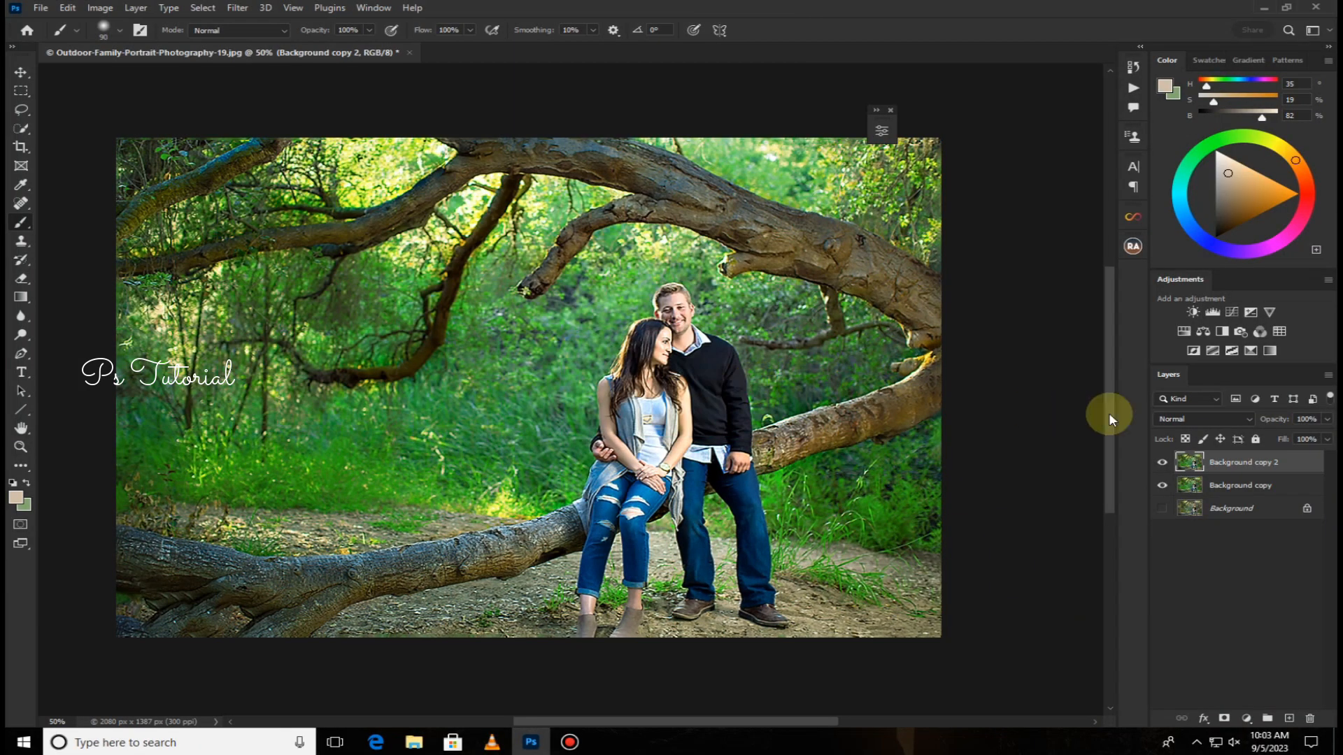
right_click(1246, 462)
left_click(1077, 544)
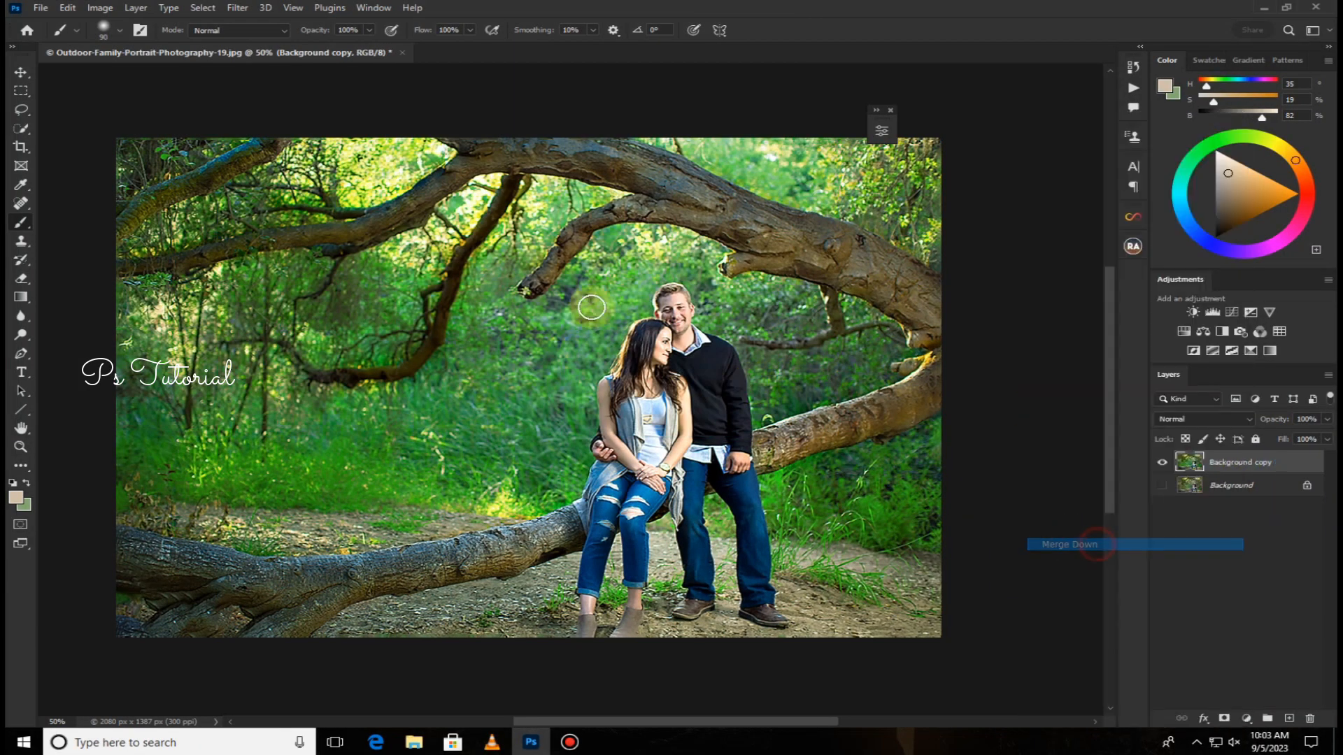
left_click(251, 8)
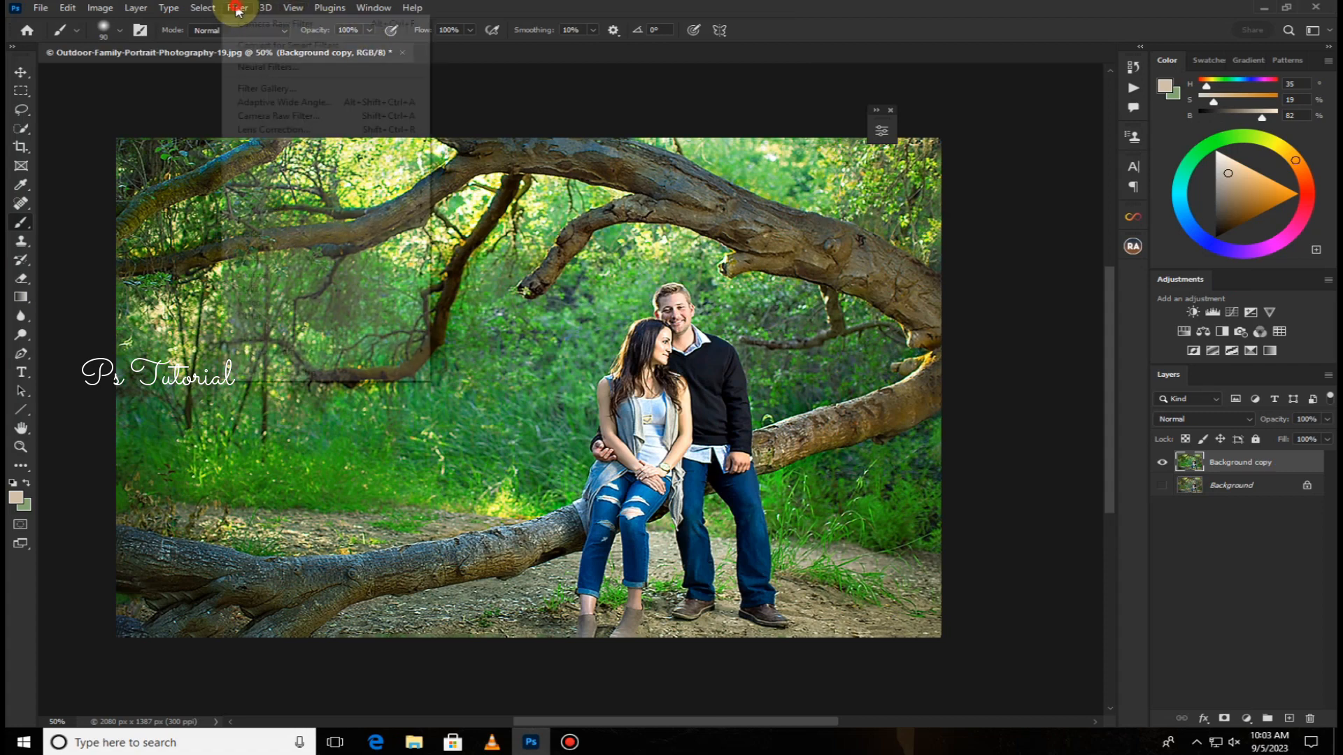
left_click(256, 118)
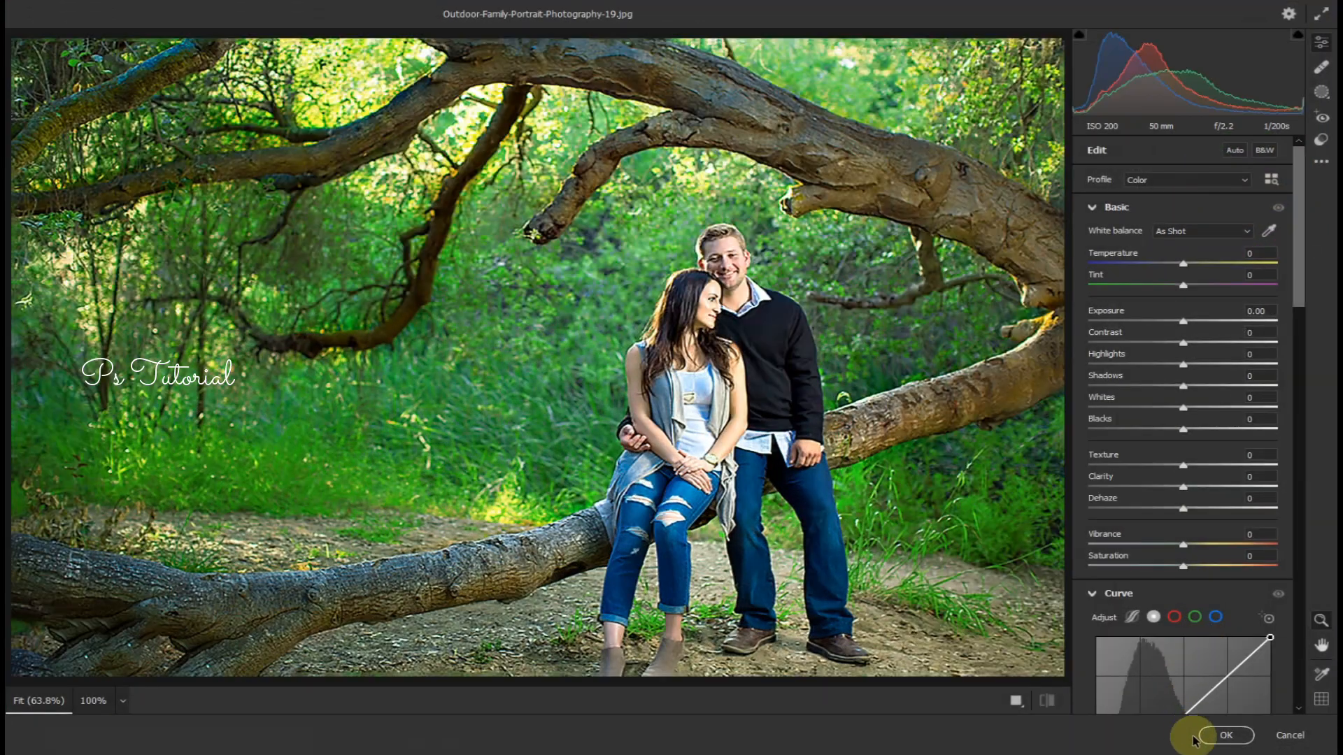
left_click(1201, 731)
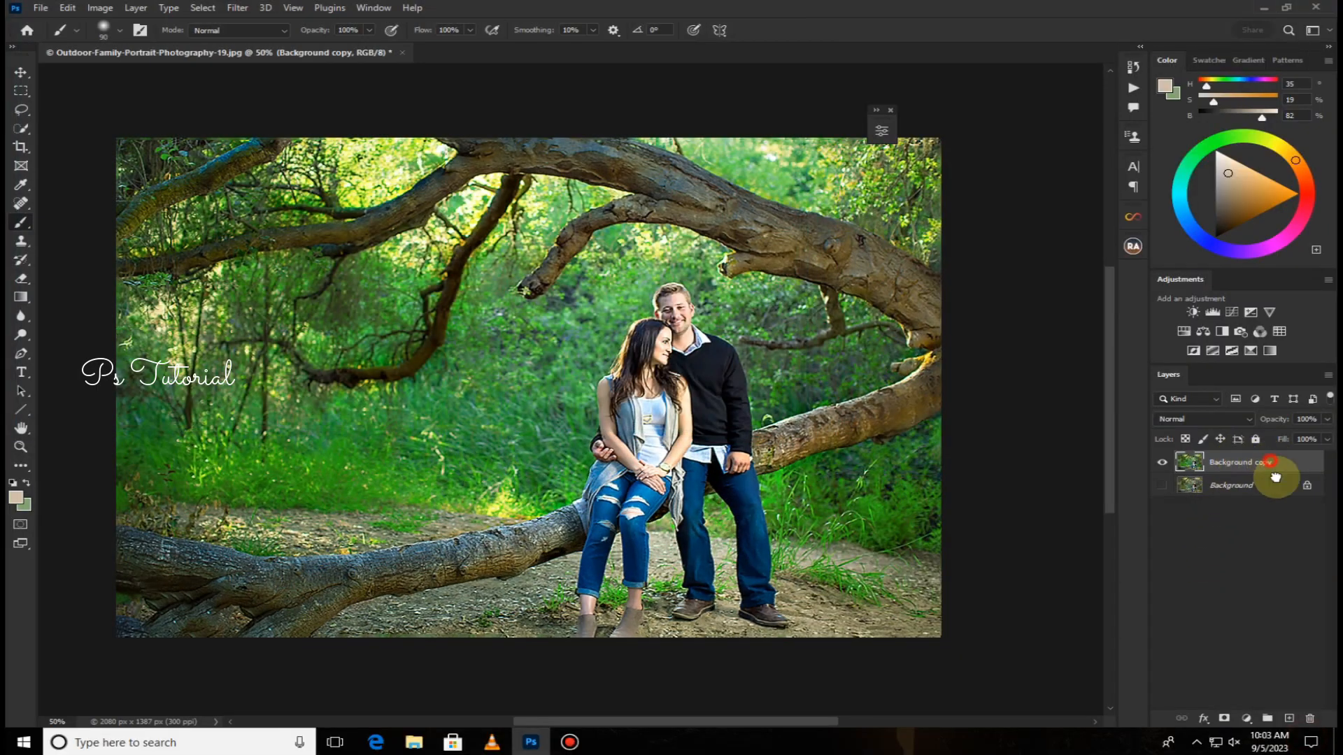
- Duplicate Background copy and adjust the greens of the duplicate in the Camera Raw Color Mixer
left_click_drag(1275, 478, 1288, 718)
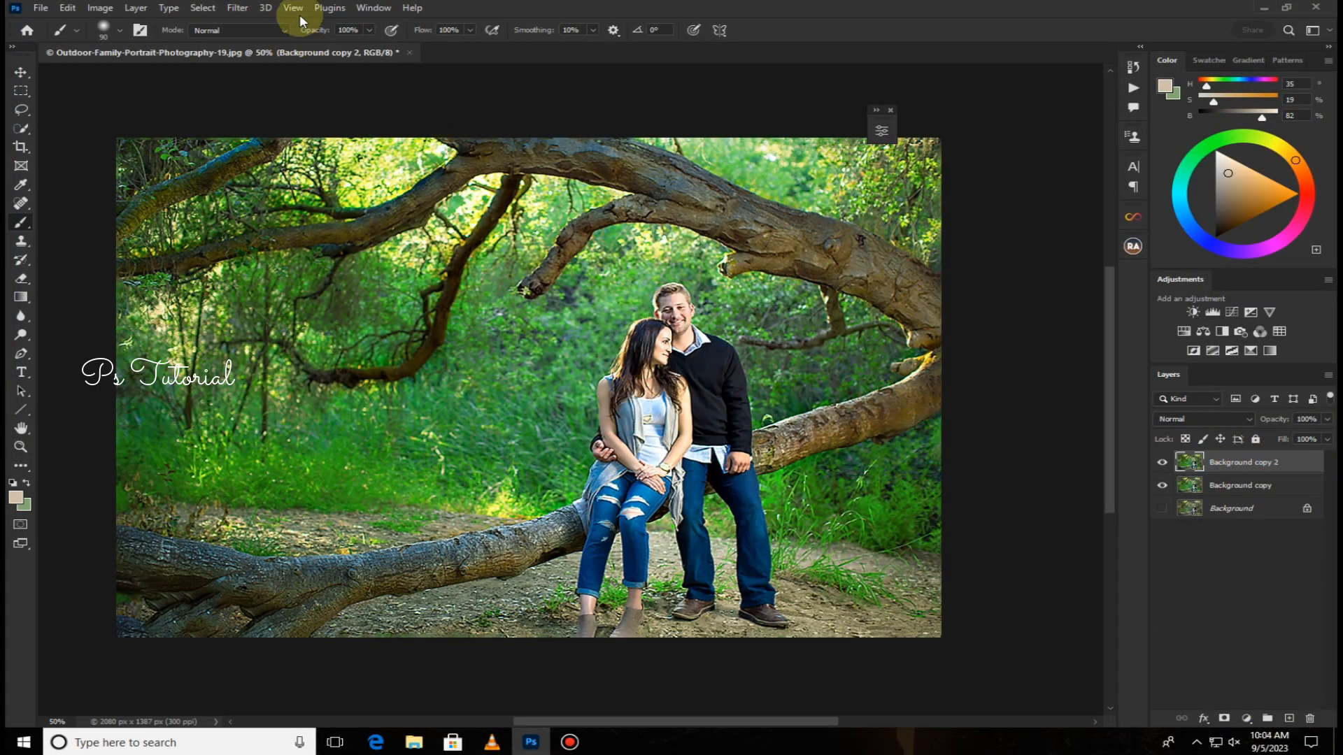
left_click(236, 7)
left_click(255, 116)
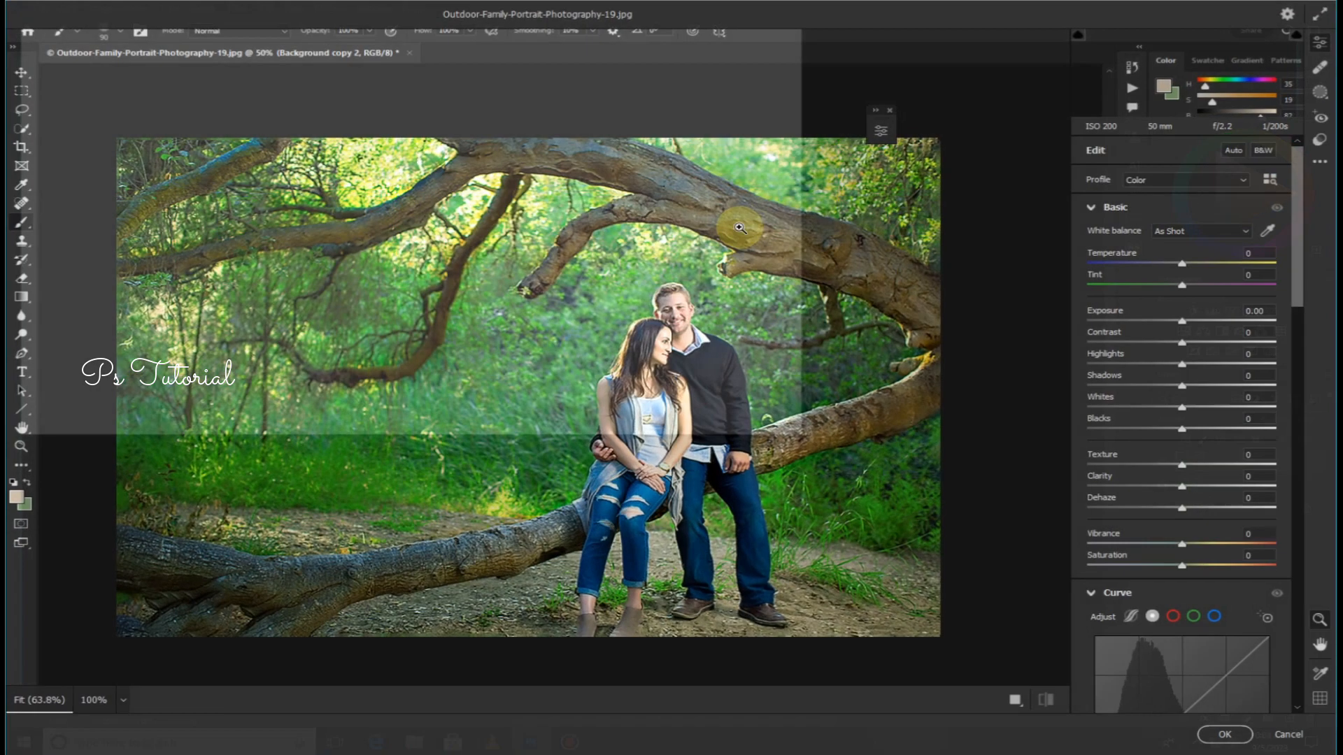
scroll(1161, 570, "down", 3)
scroll(1168, 559, "down", 3)
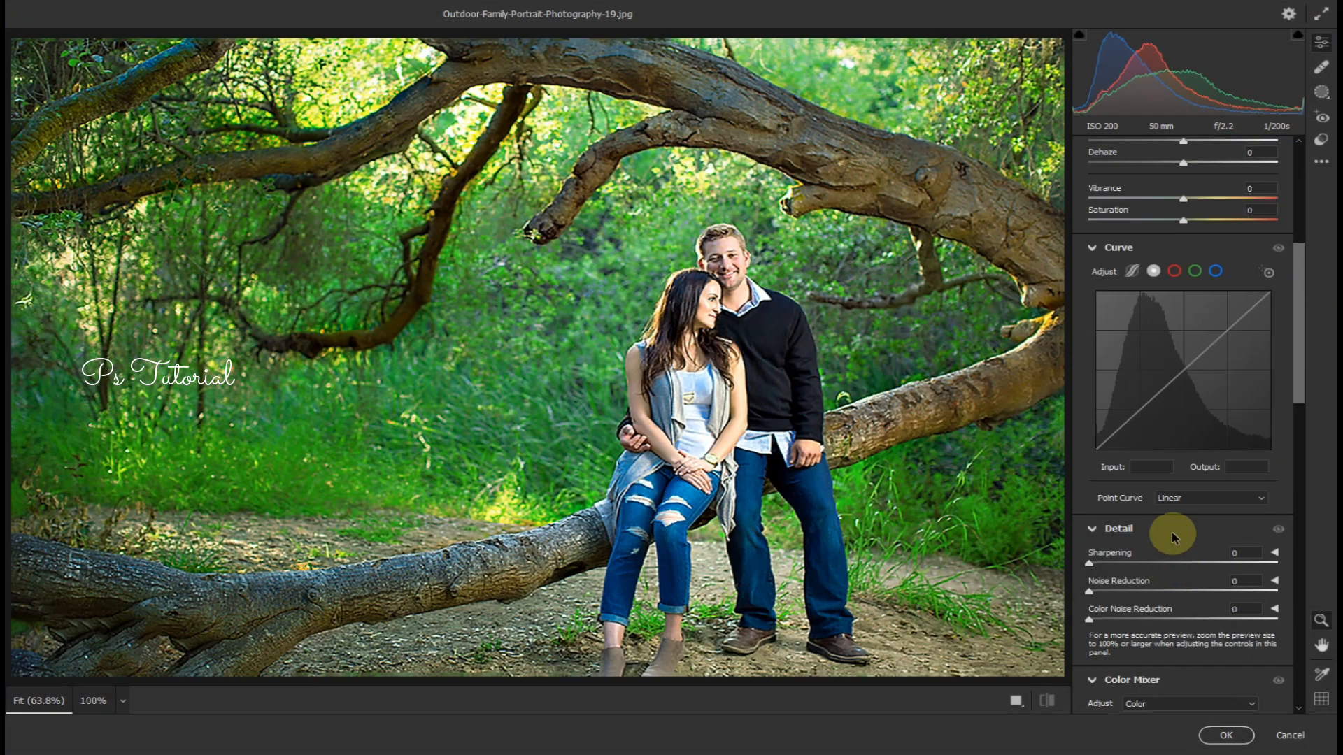
scroll(1165, 511, "up", 2)
scroll(1146, 588, "down", 2)
scroll(1147, 601, "down", 2)
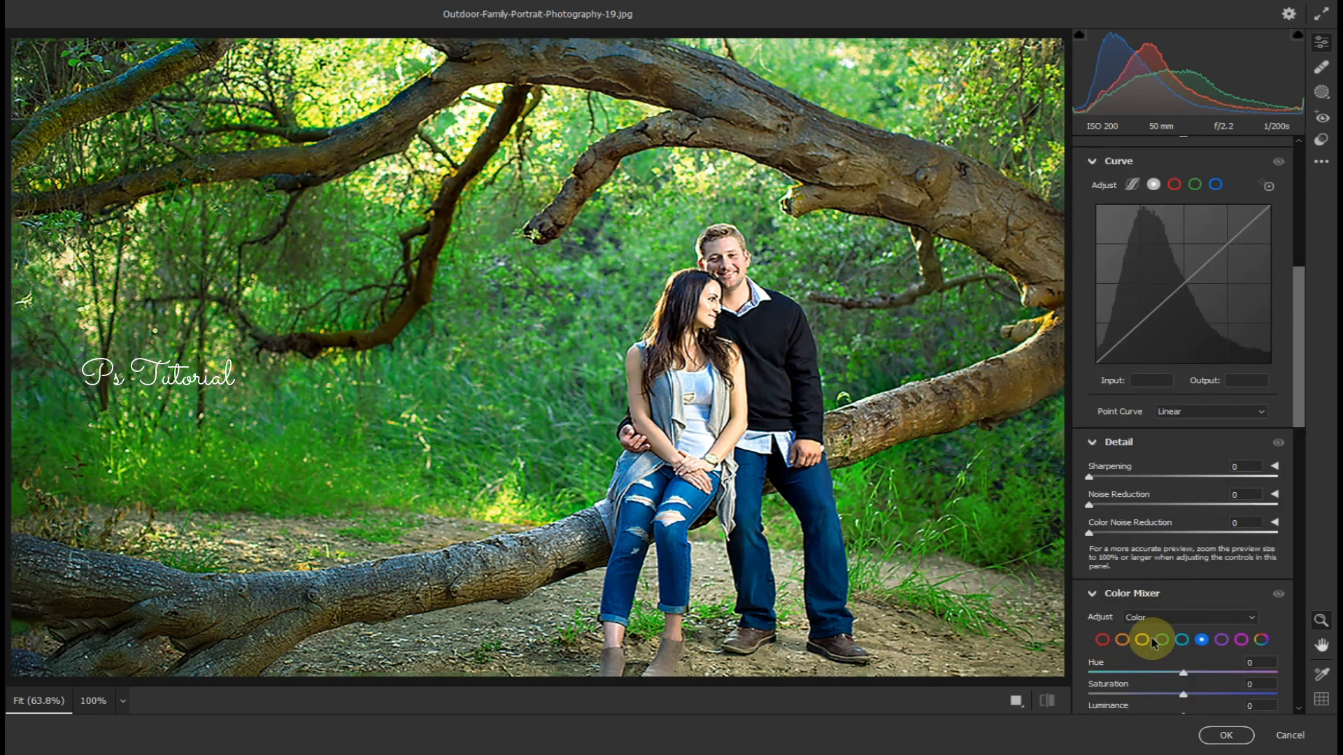
left_click(1162, 639)
scroll(1197, 560, "down", 2)
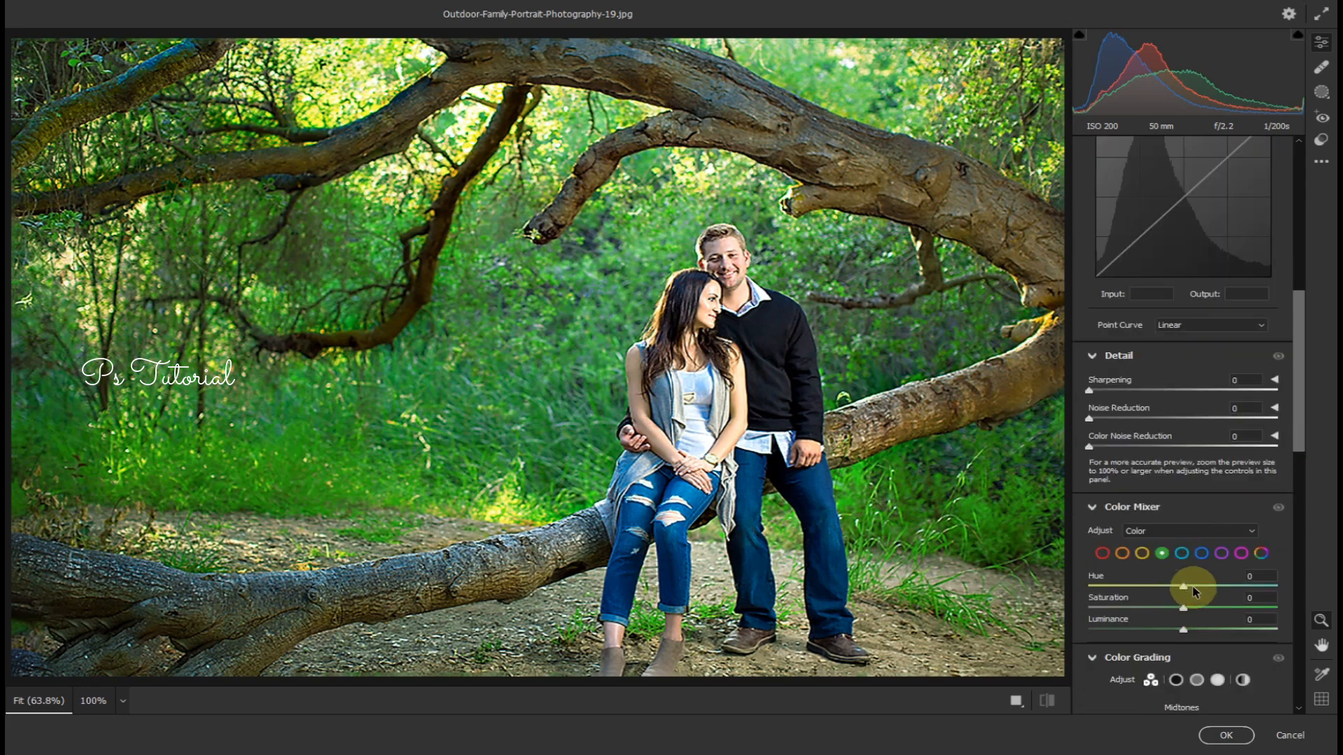
mouse_move(1208, 616)
left_mouse_down()
mouse_move(1235, 618)
mouse_move(1170, 633)
mouse_move(1195, 633)
left_mouse_up()
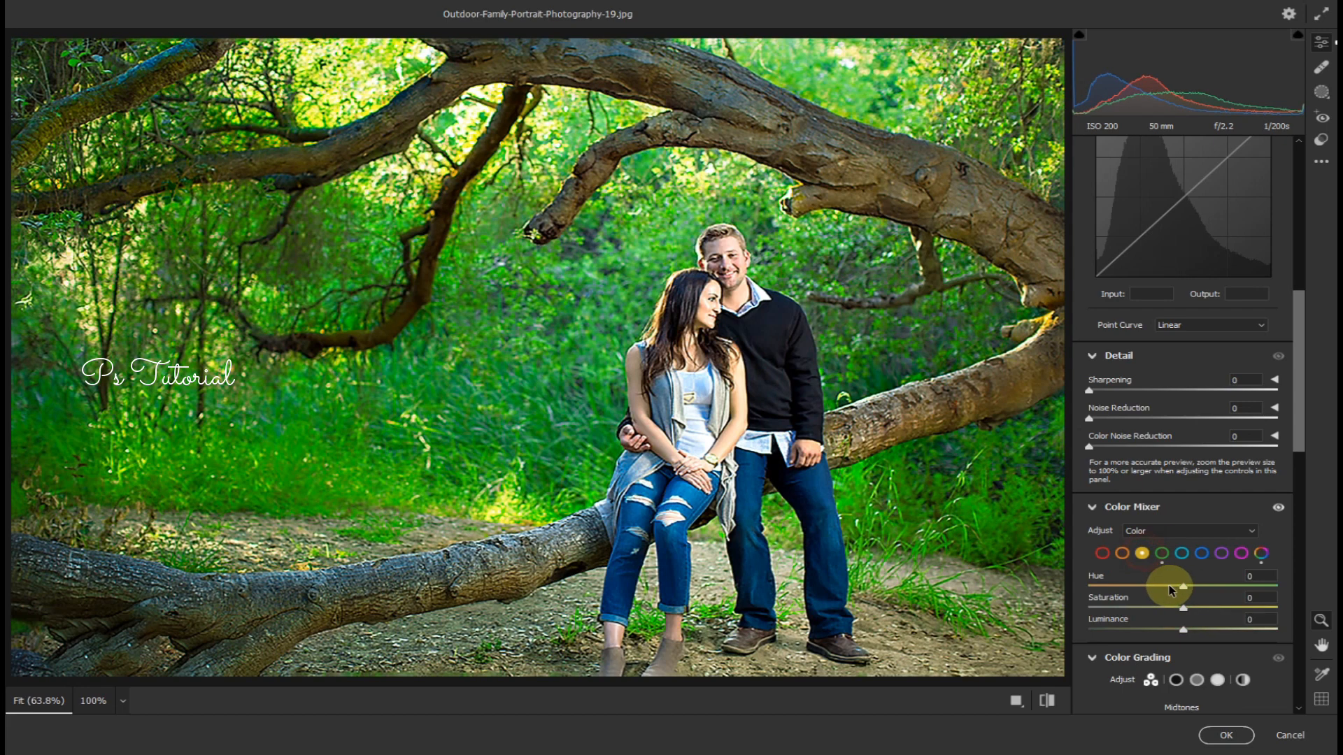
- Lower the yellows' Hue and set their Saturation to -100 in the Color Mixer, apply the filter and merge Background copy 2 down
left_click_drag(1187, 610, 982, 621)
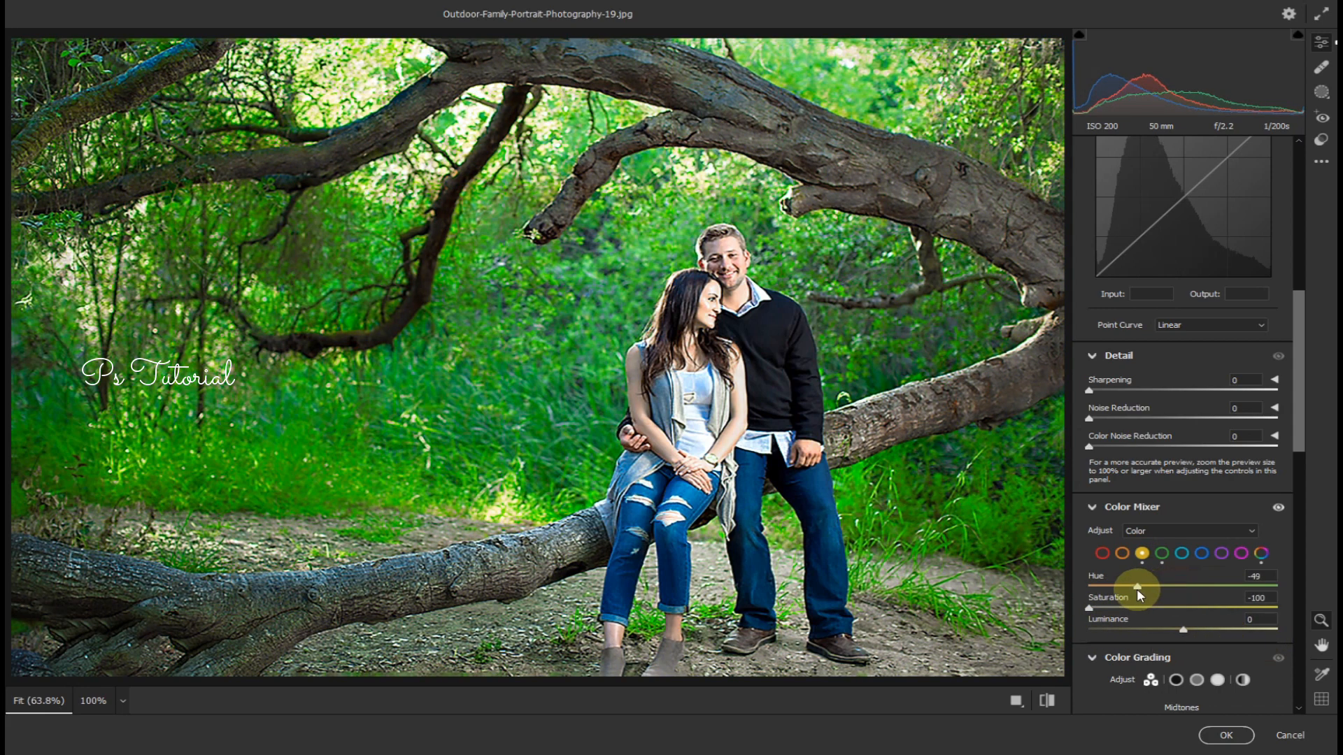
left_click_drag(1117, 599, 1173, 629)
left_click(1227, 735)
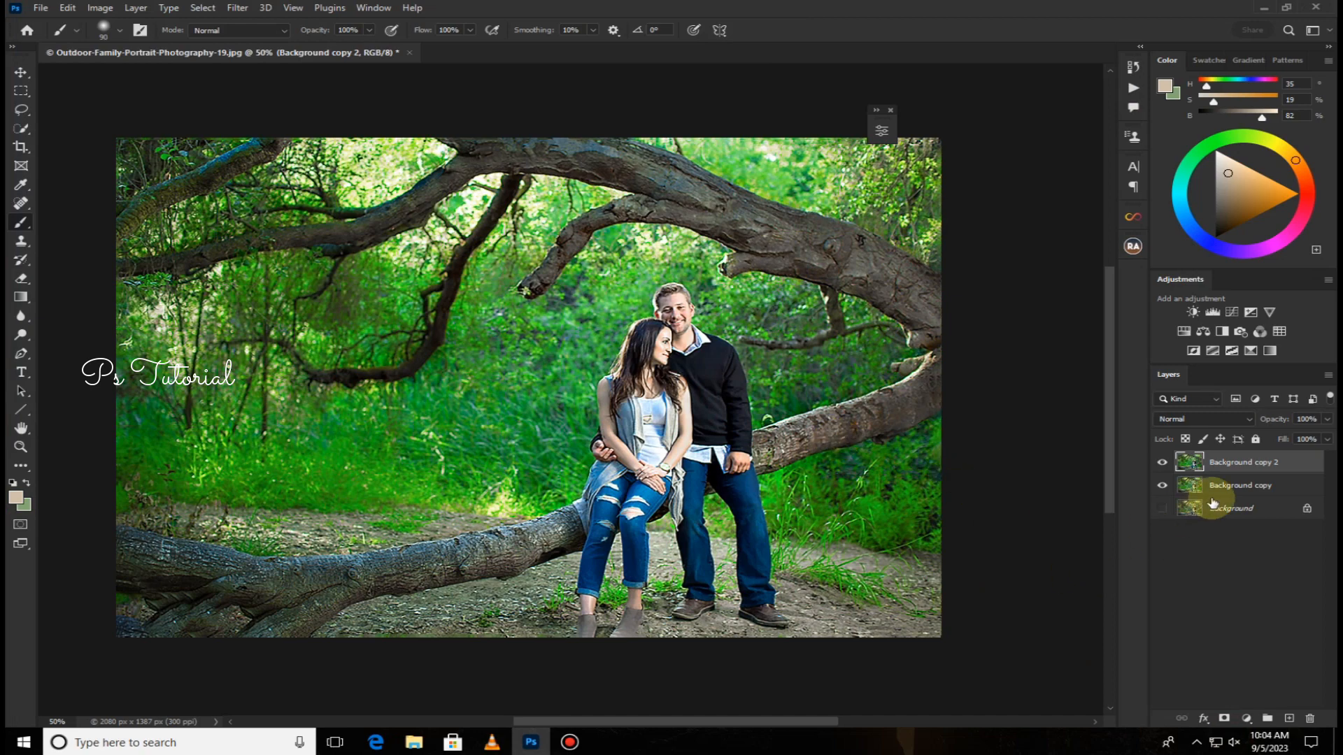
right_click(1231, 462)
left_click(1047, 544)
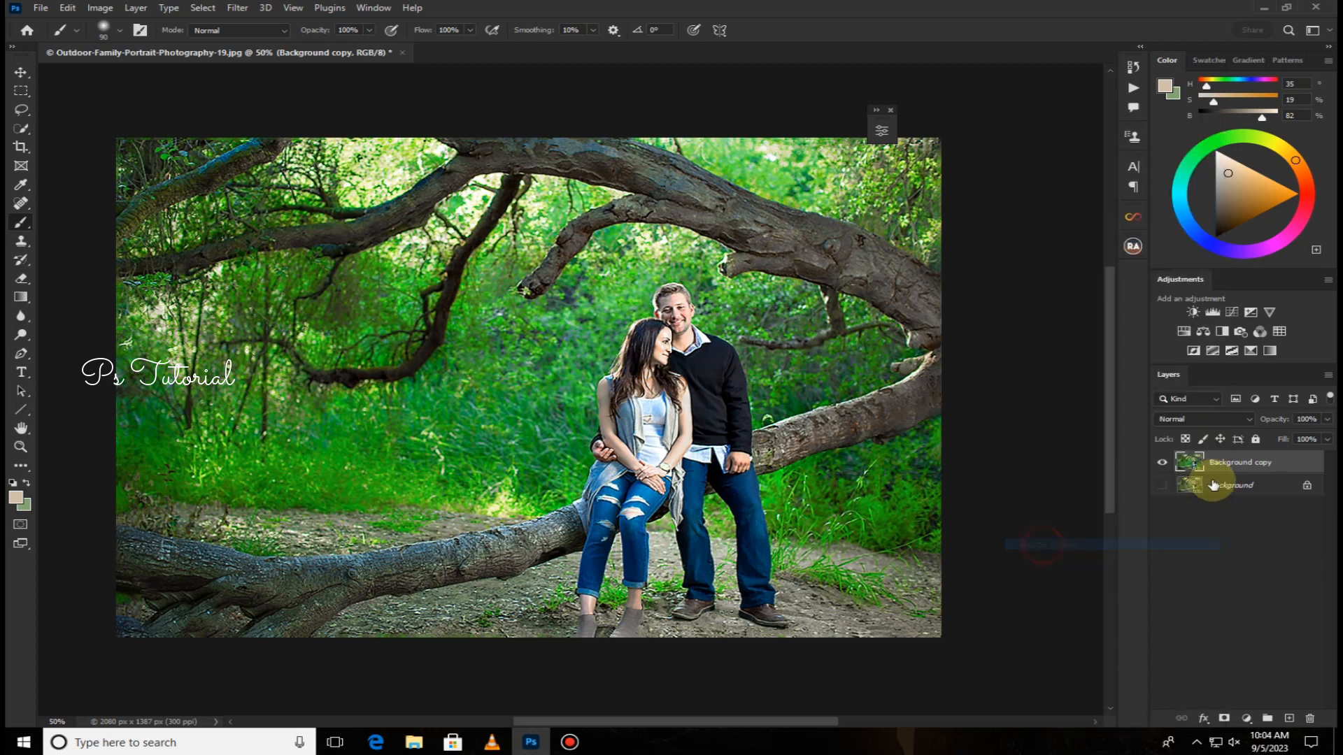
- Open Background copy in the Exposure X5 filter and reset all of its adjustments and extra layers
left_click_drag(1263, 462, 1172, 461)
left_click(237, 7)
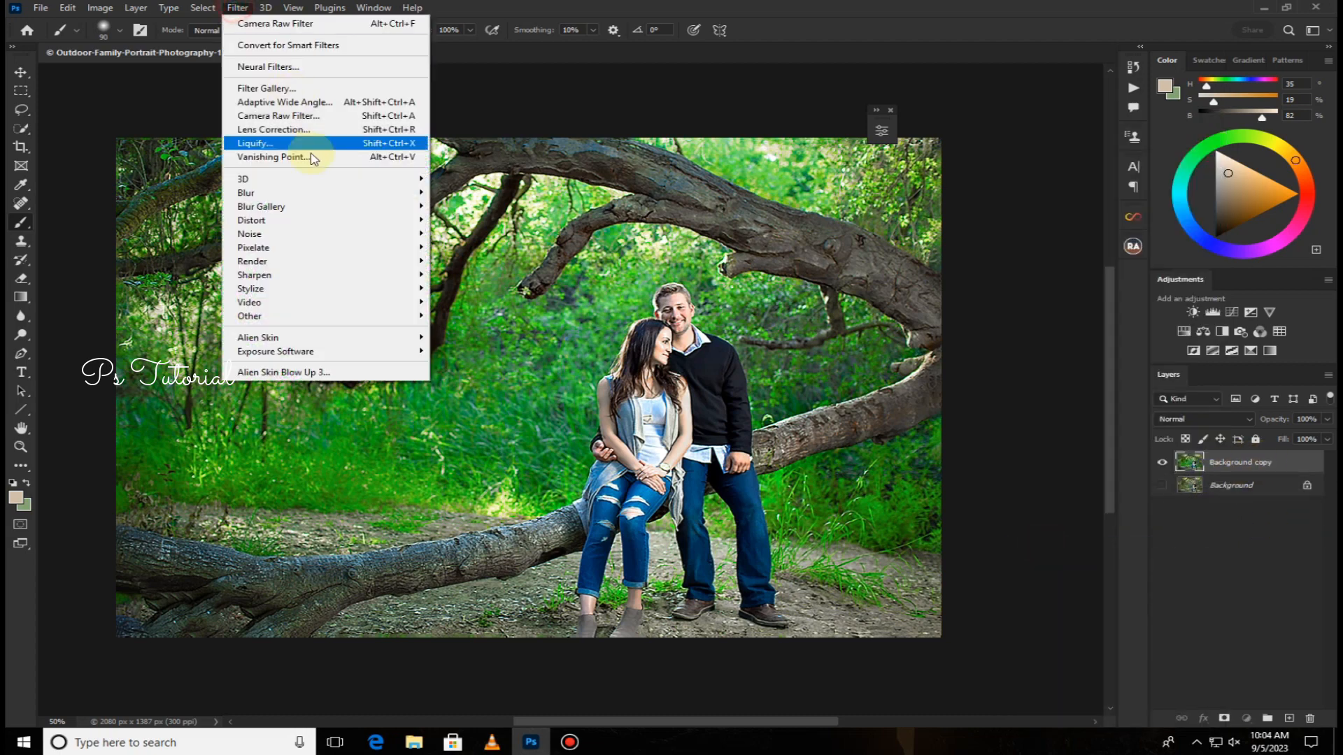
mouse_move(316, 353)
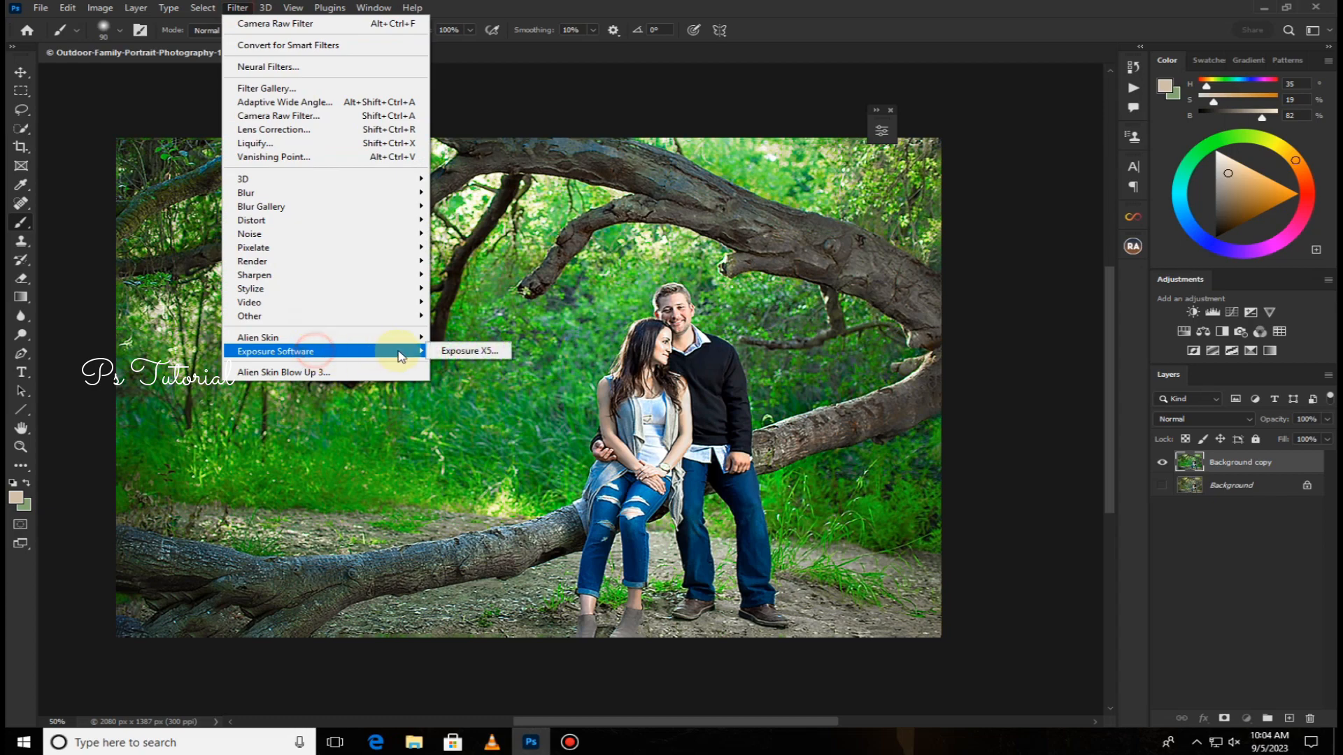
left_click(458, 352)
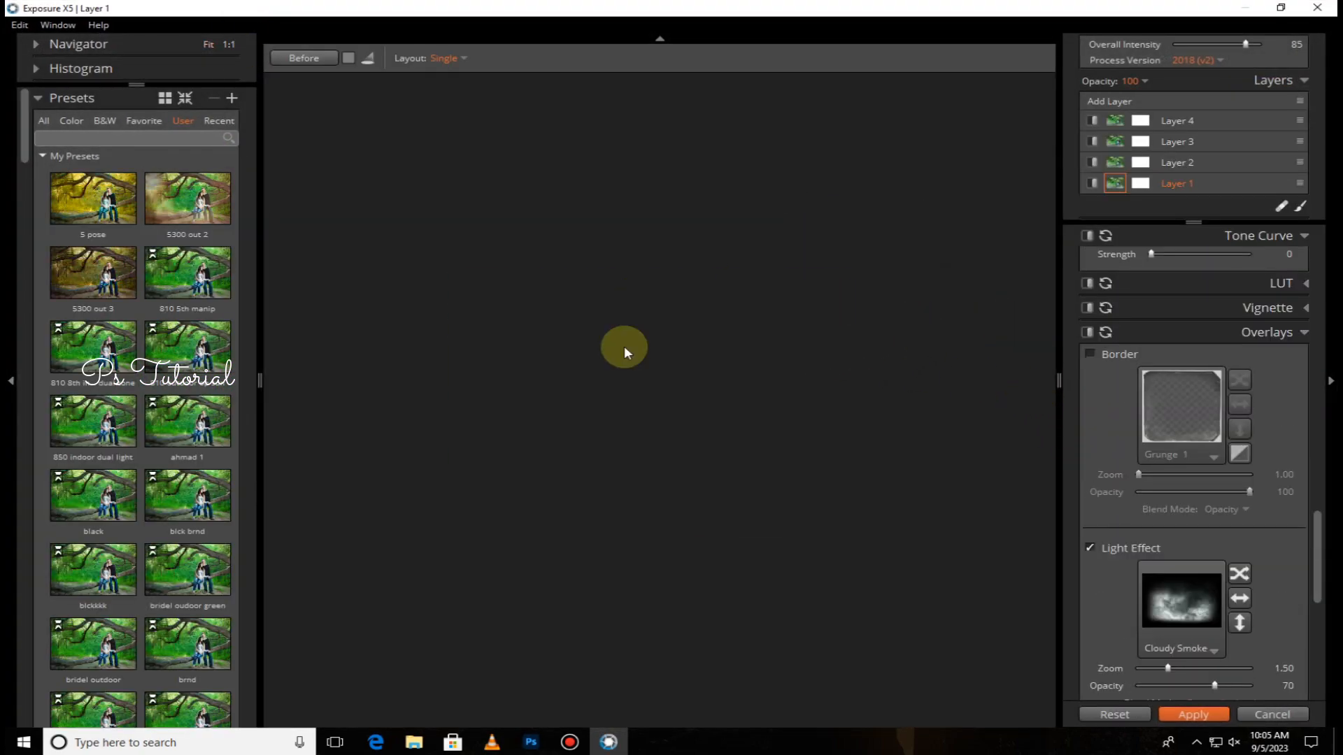
left_click(1116, 714)
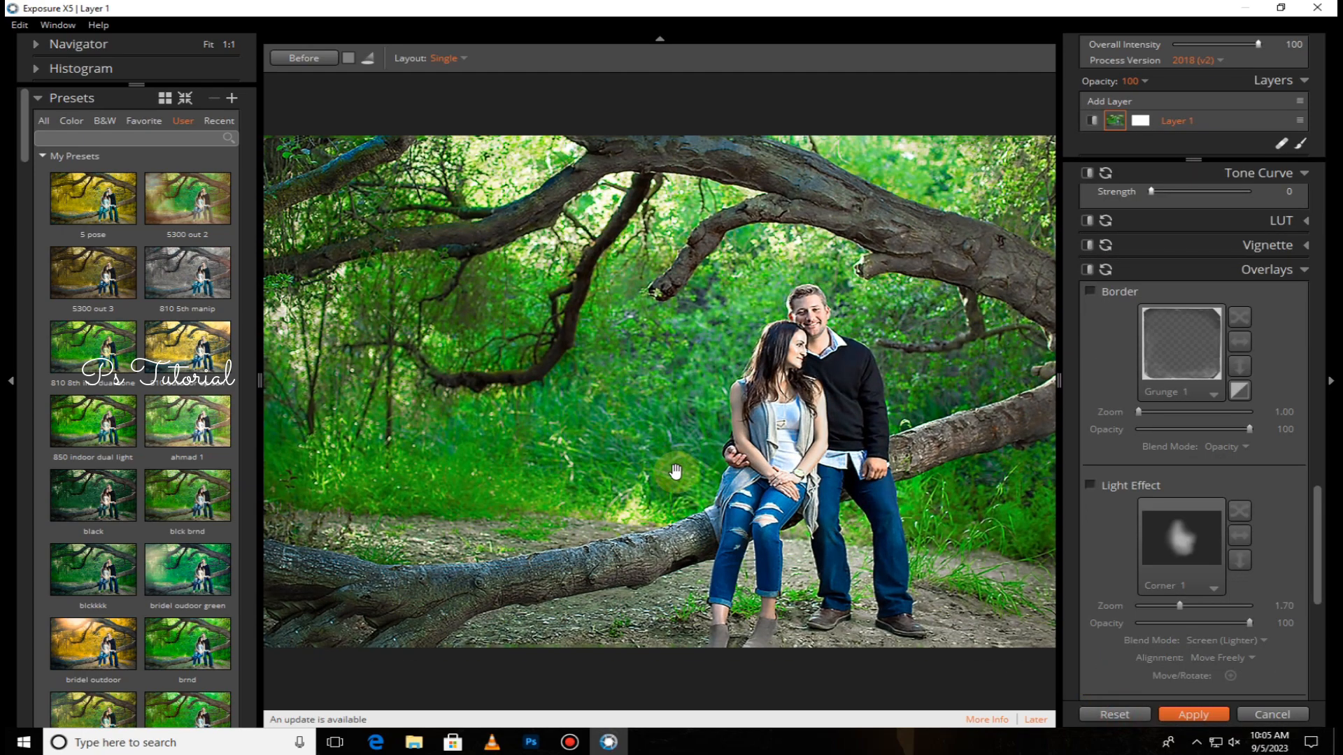
- Insert a new adjustment layer and set its Split Toning preset to Creamy Highlights/Cyan Shadows
scroll(675, 477, "down", 2)
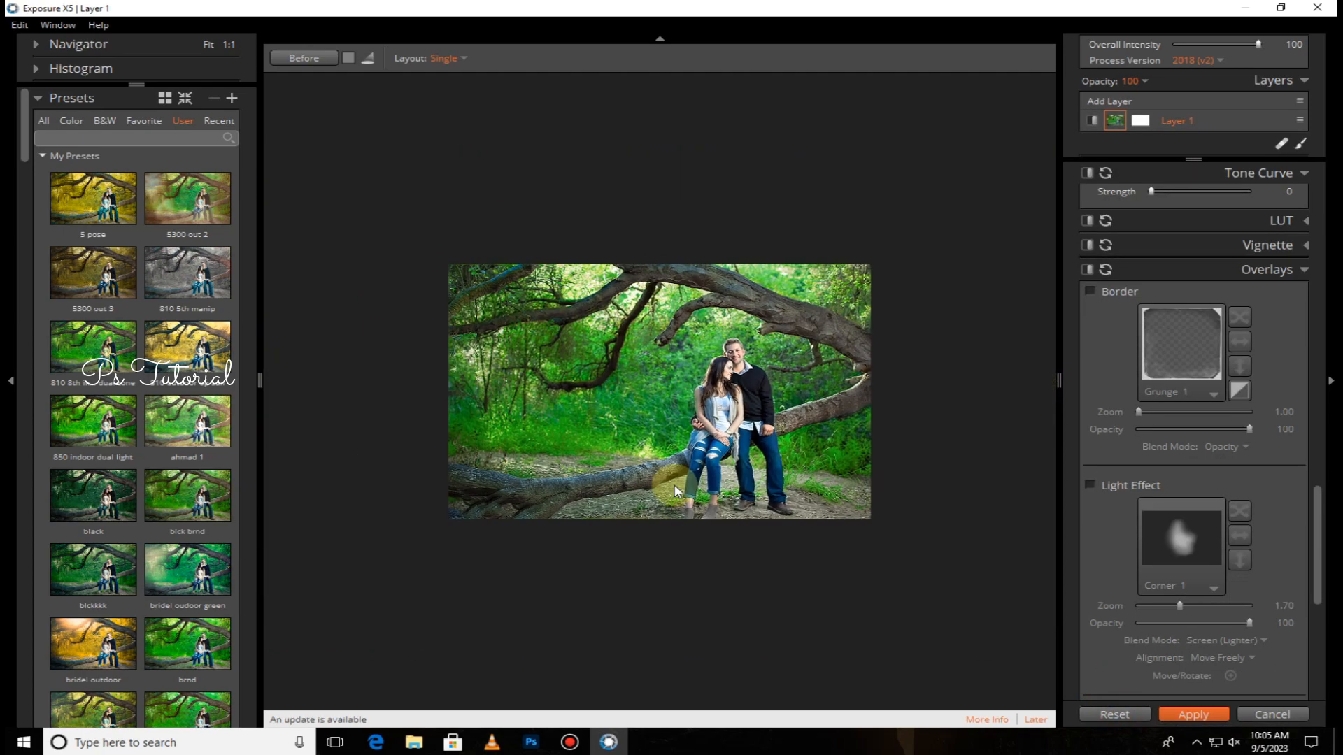
left_click(1177, 105)
left_click(1207, 160)
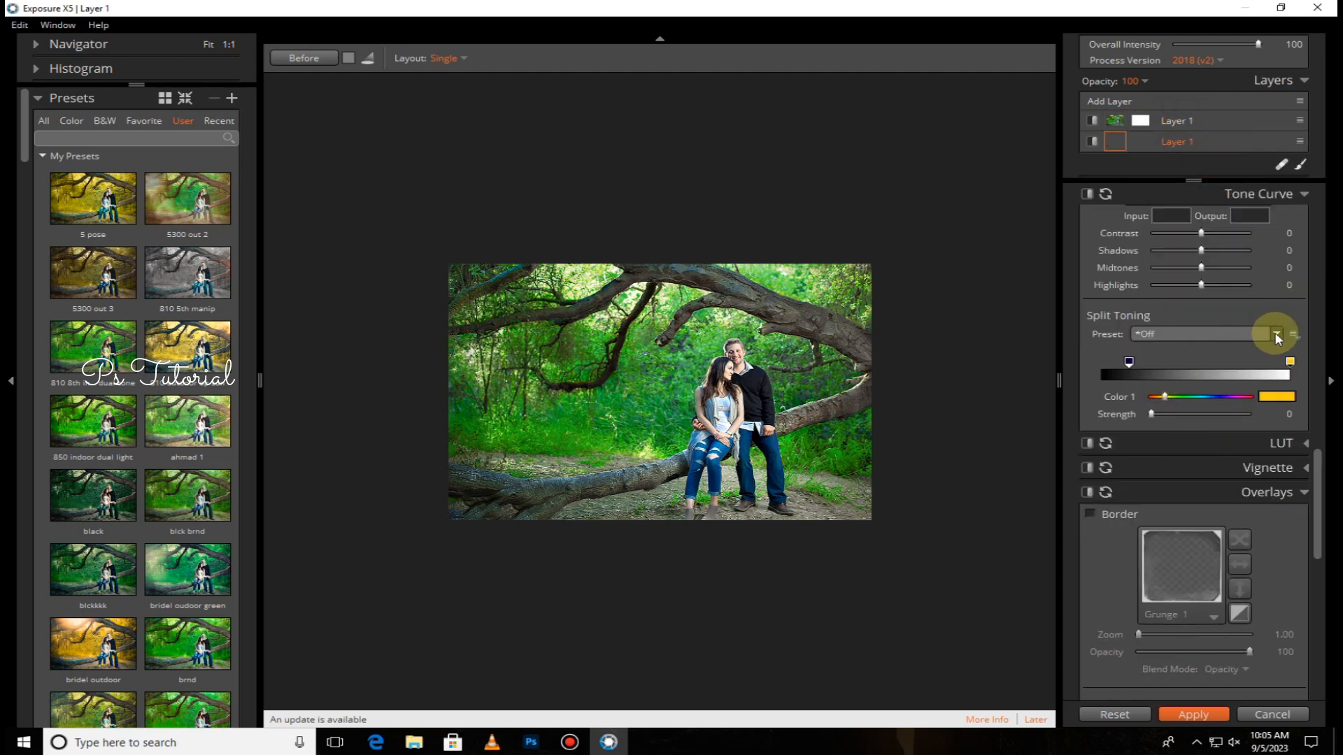
left_click(1277, 335)
mouse_move(1168, 378)
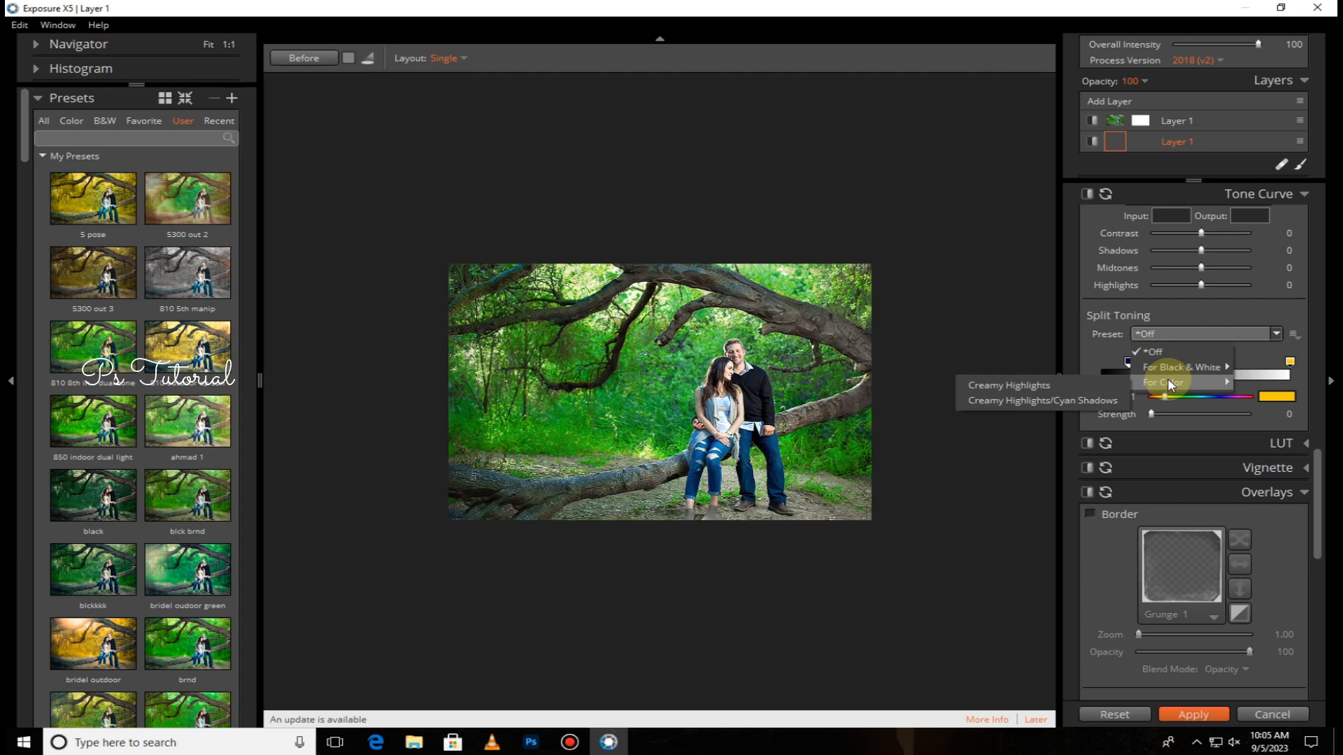
left_click(1067, 400)
- Insert another layer with the Greens Hue at 100 and lower the Overall Intensity to 69
right_click(1195, 143)
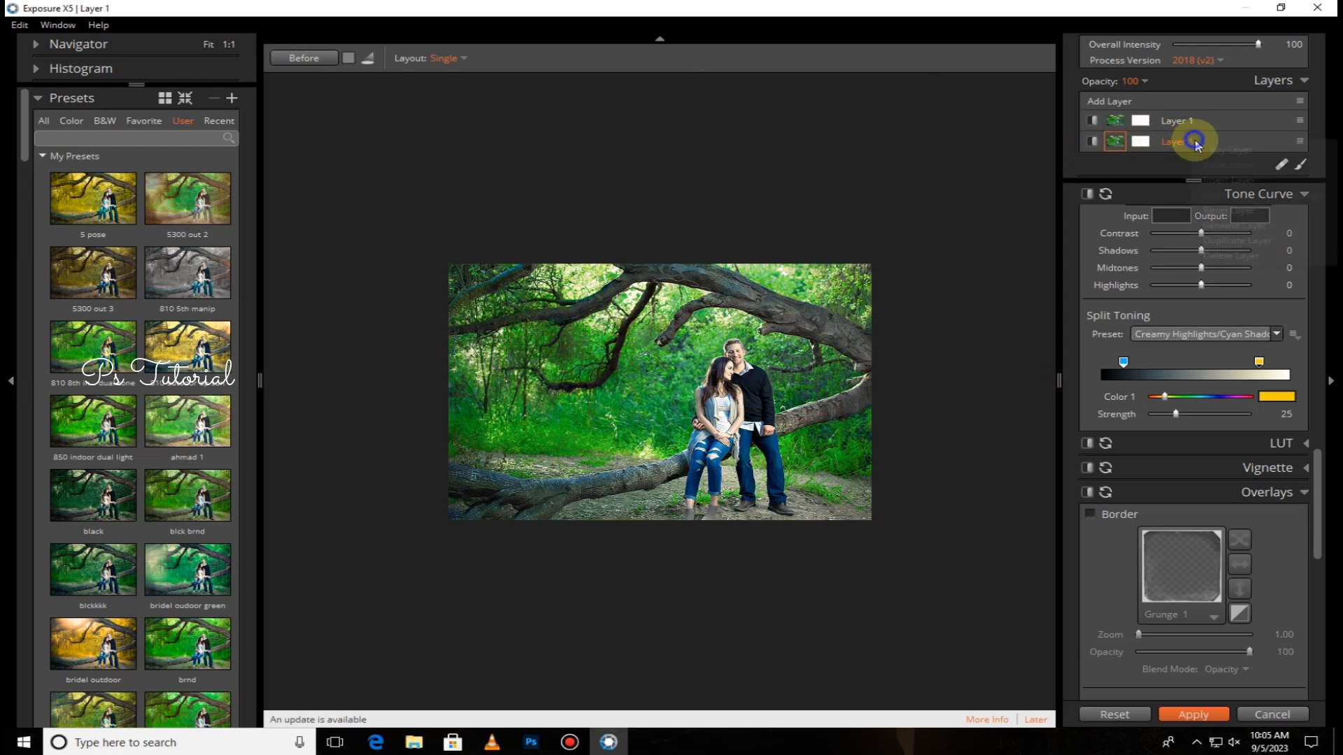
left_click(1199, 180)
scroll(1194, 377, "up", 5)
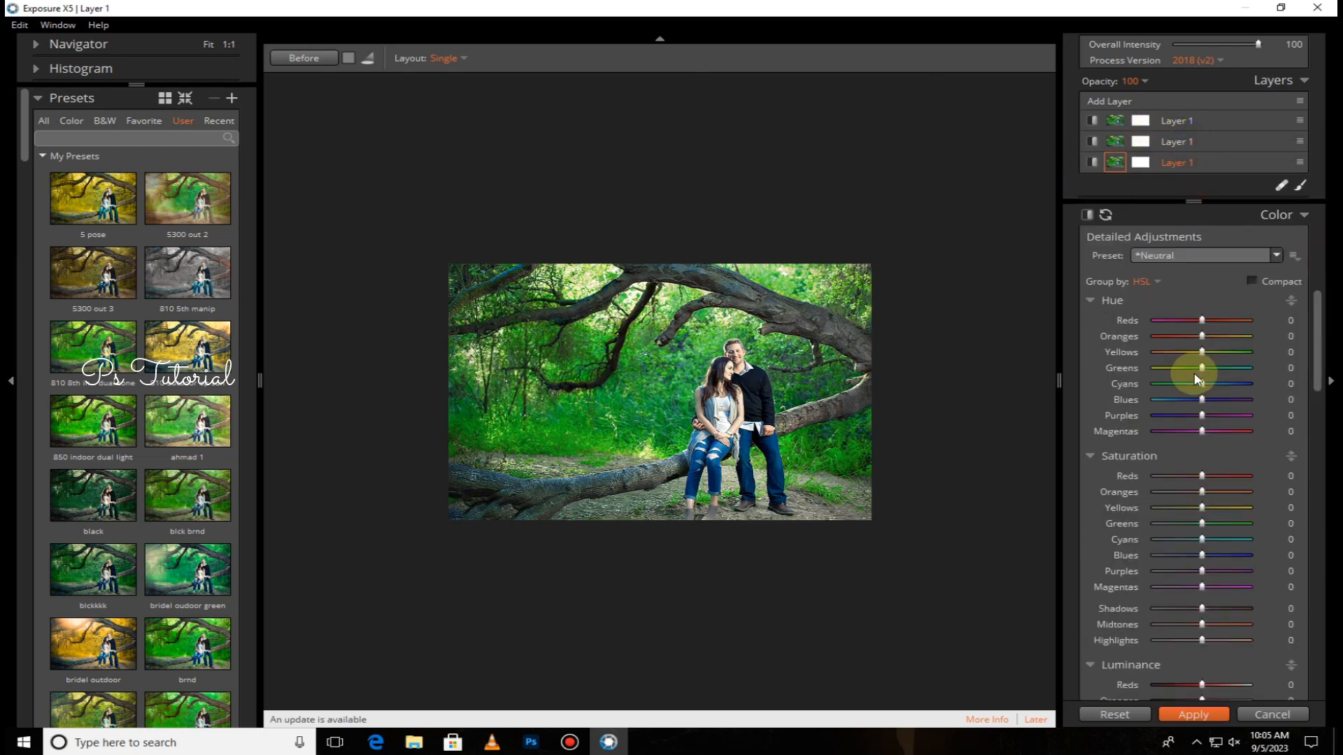
left_click_drag(1202, 335, 998, 342)
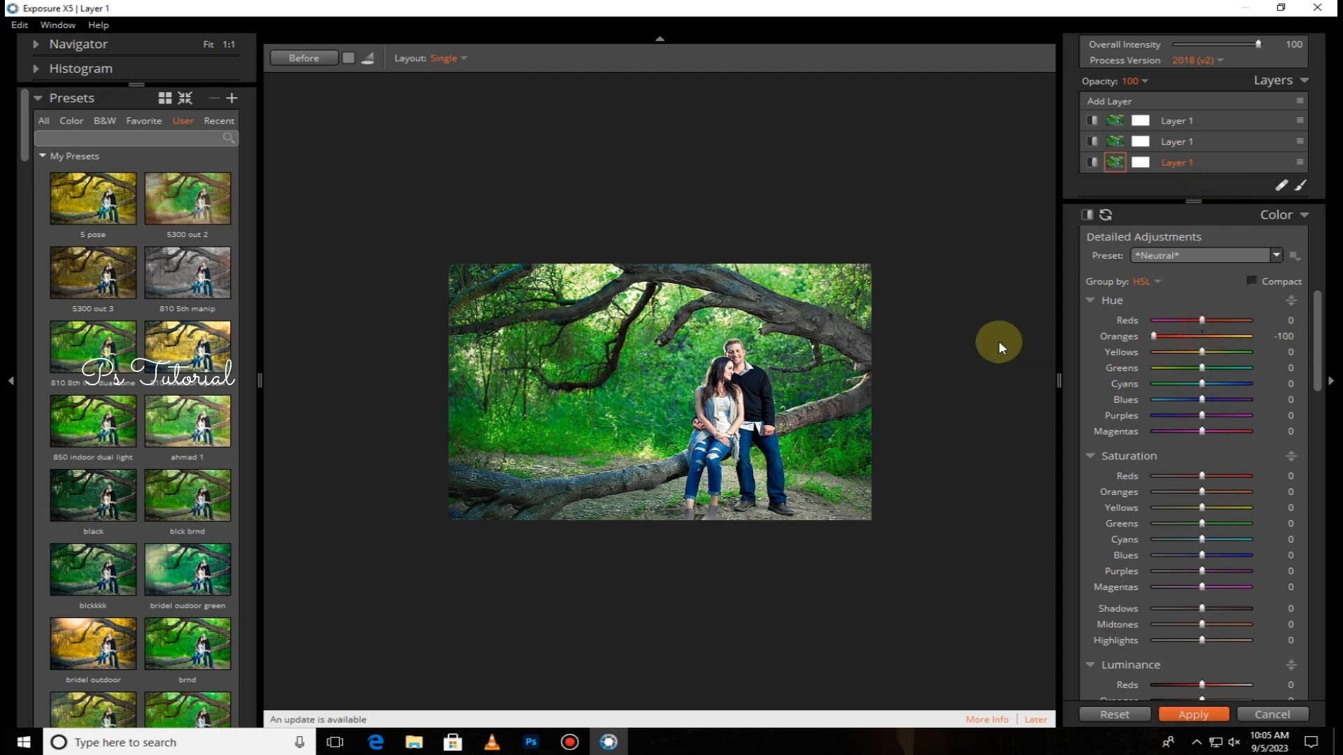
double_click(1155, 339)
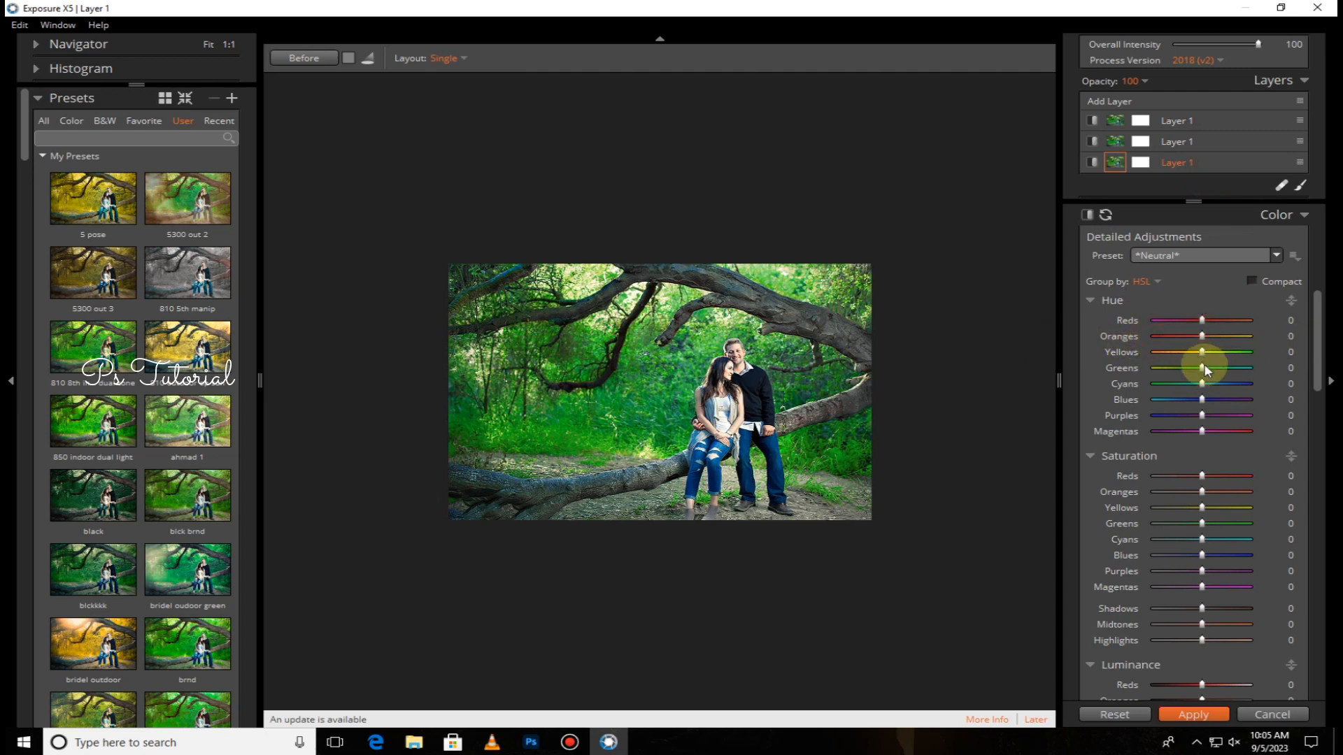
left_click_drag(1203, 365, 1282, 388)
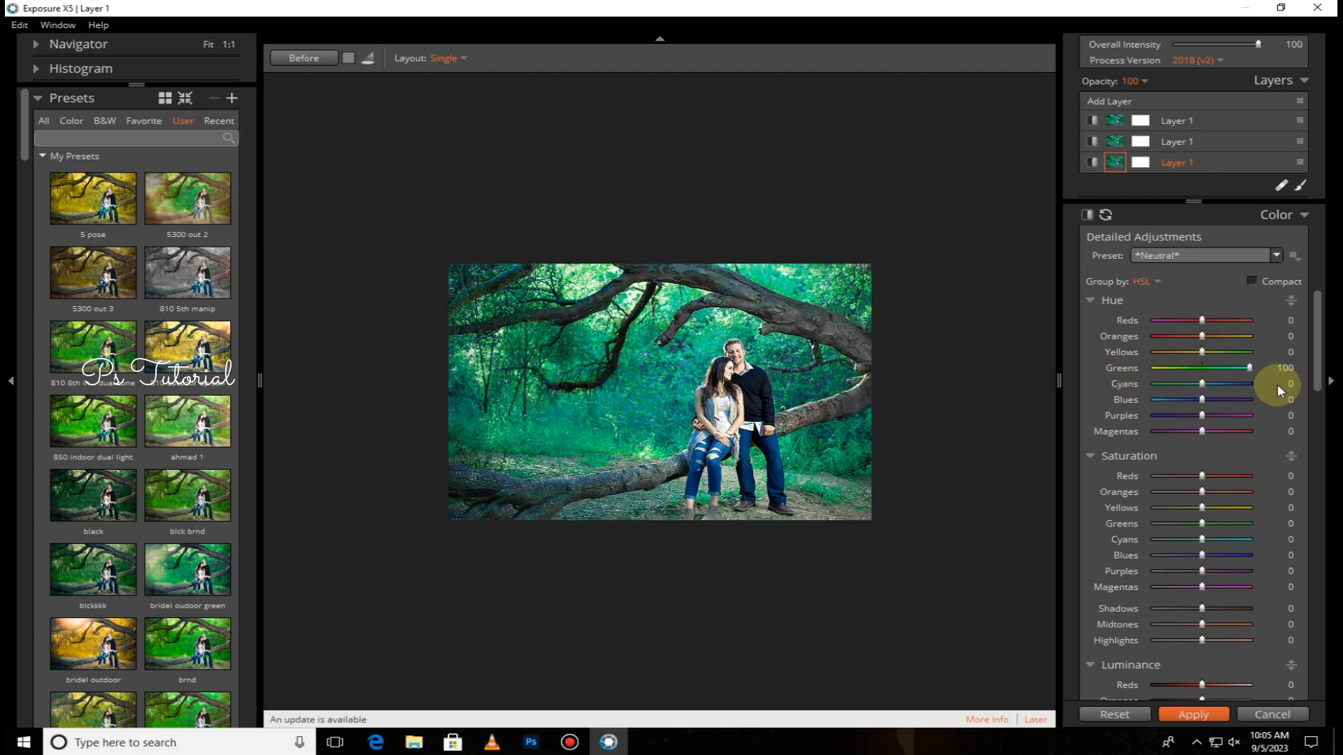
left_click(689, 399)
left_click(679, 396)
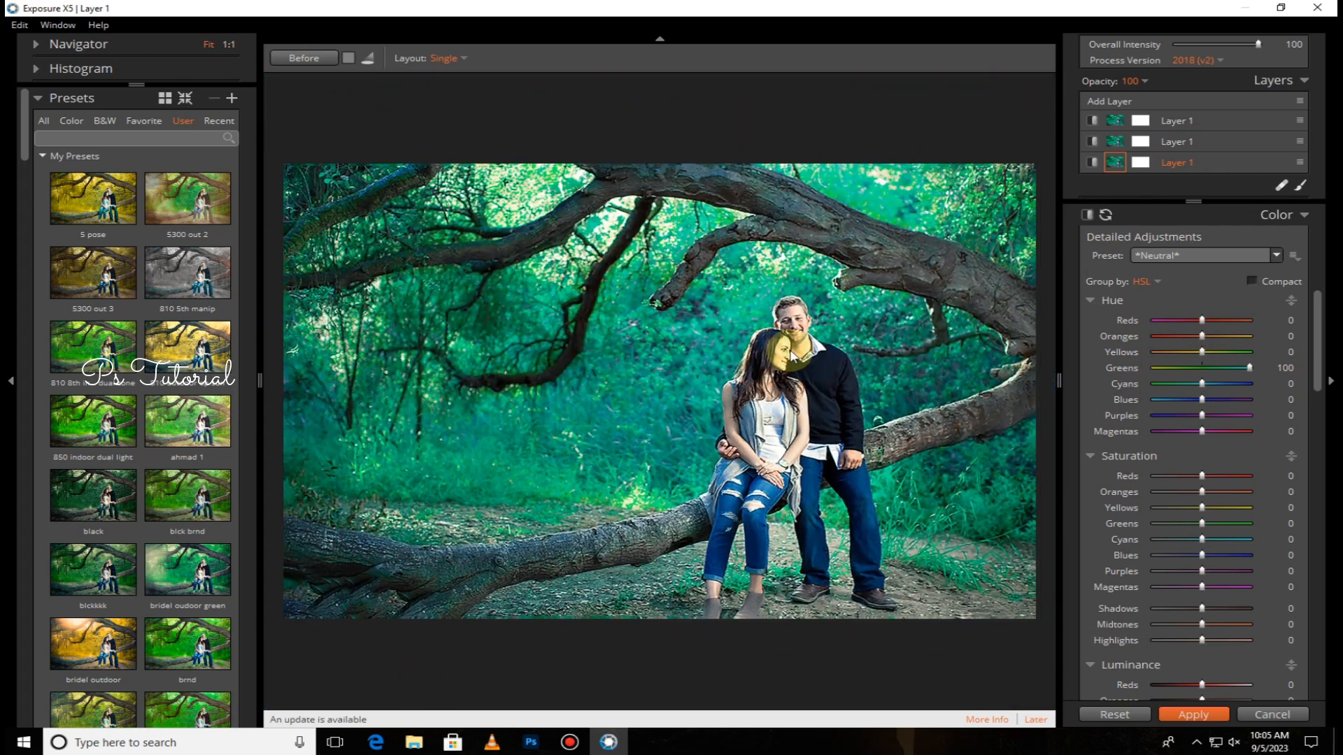
left_click_drag(1258, 44, 1233, 44)
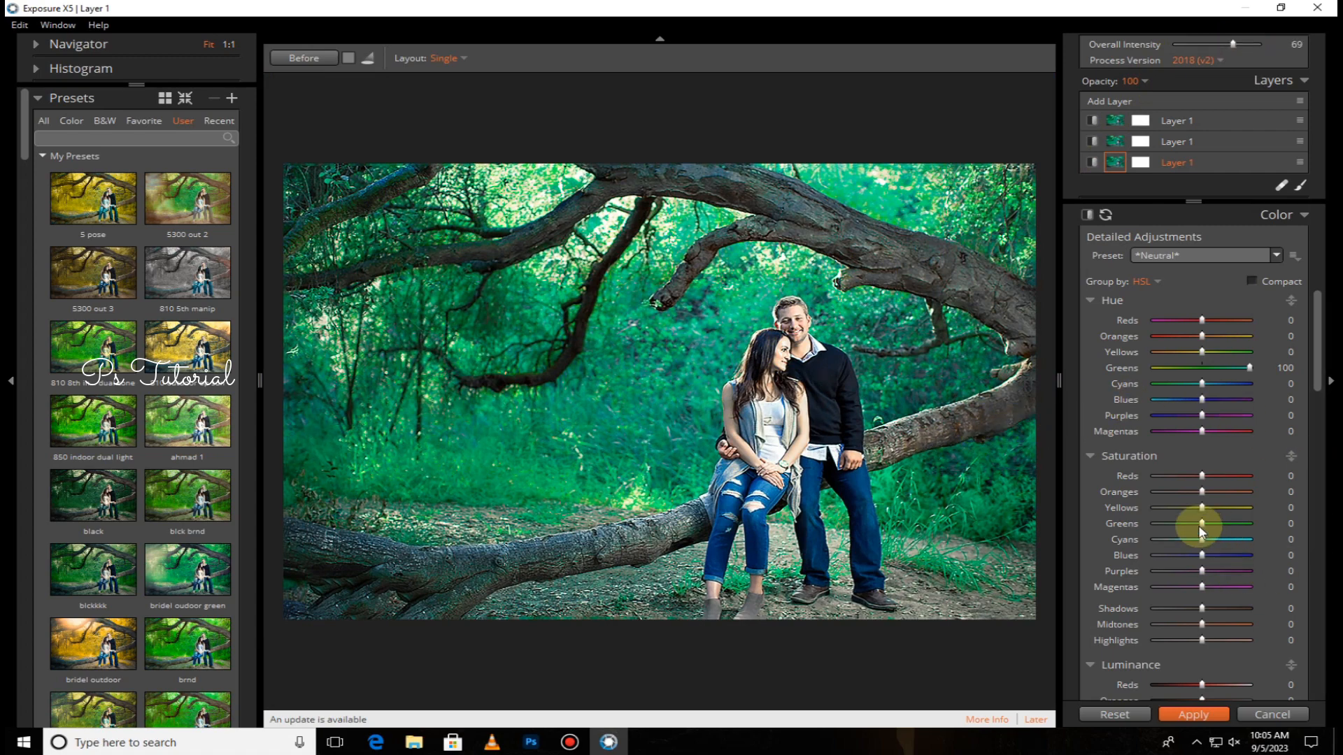
- Set the Greens Saturation to 35 and the Greens Luminance to -12 on the selected layer
left_click_drag(1234, 525, 1256, 525)
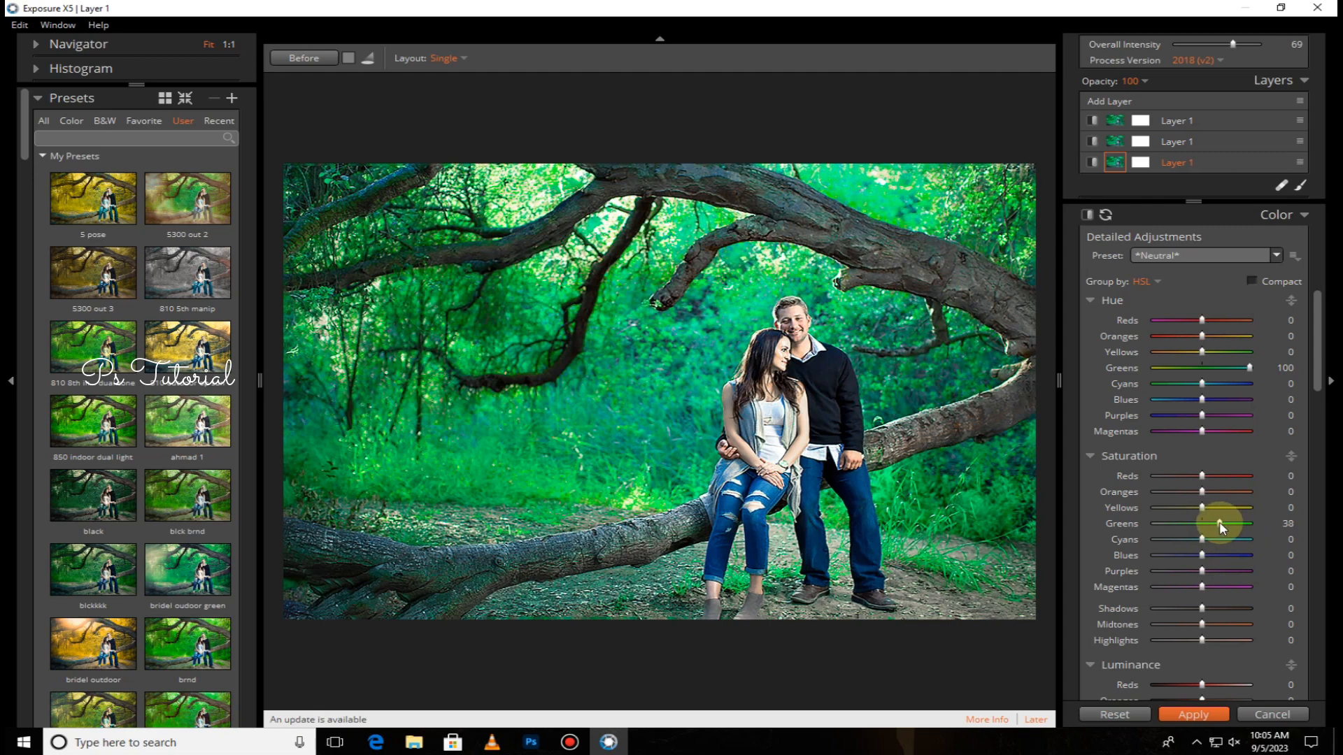
scroll(1218, 527, "down", 3)
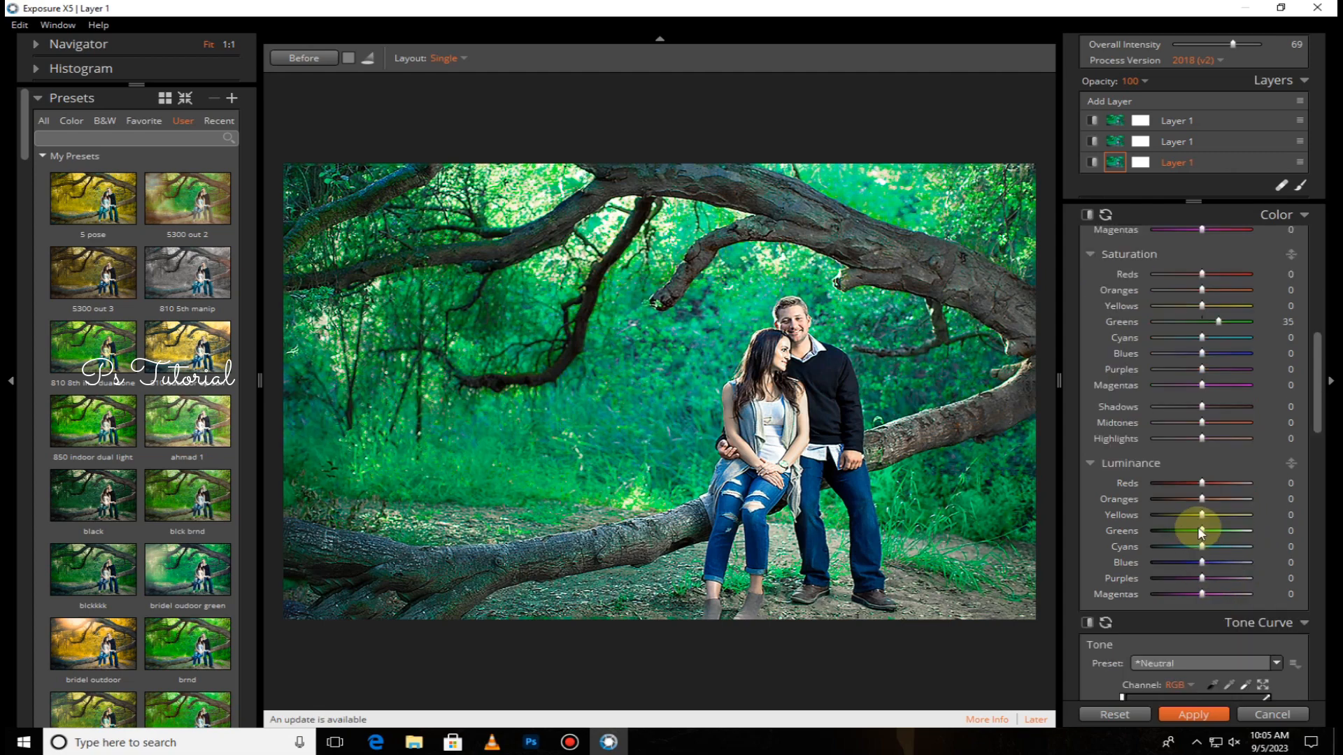
mouse_move(1200, 531)
left_mouse_down()
mouse_move(1182, 531)
mouse_move(1196, 531)
left_mouse_up()
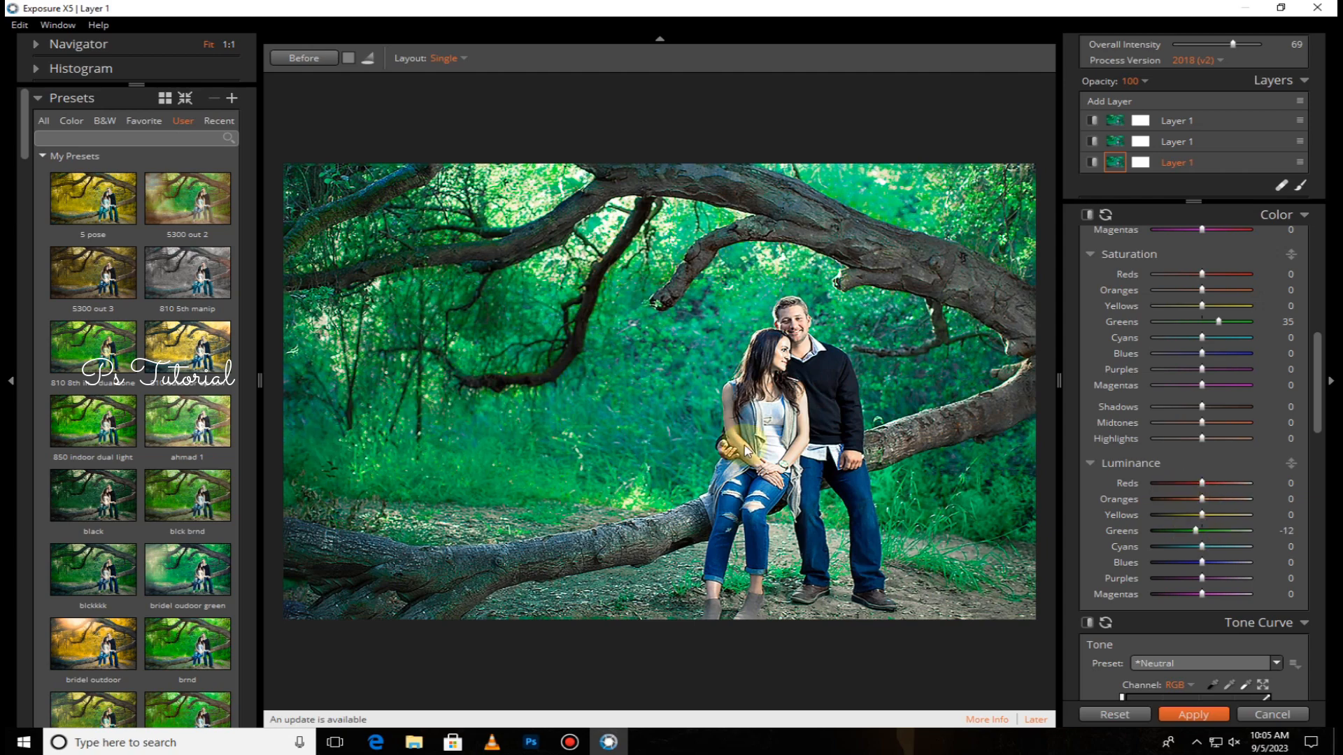
scroll(741, 448, "down", 1)
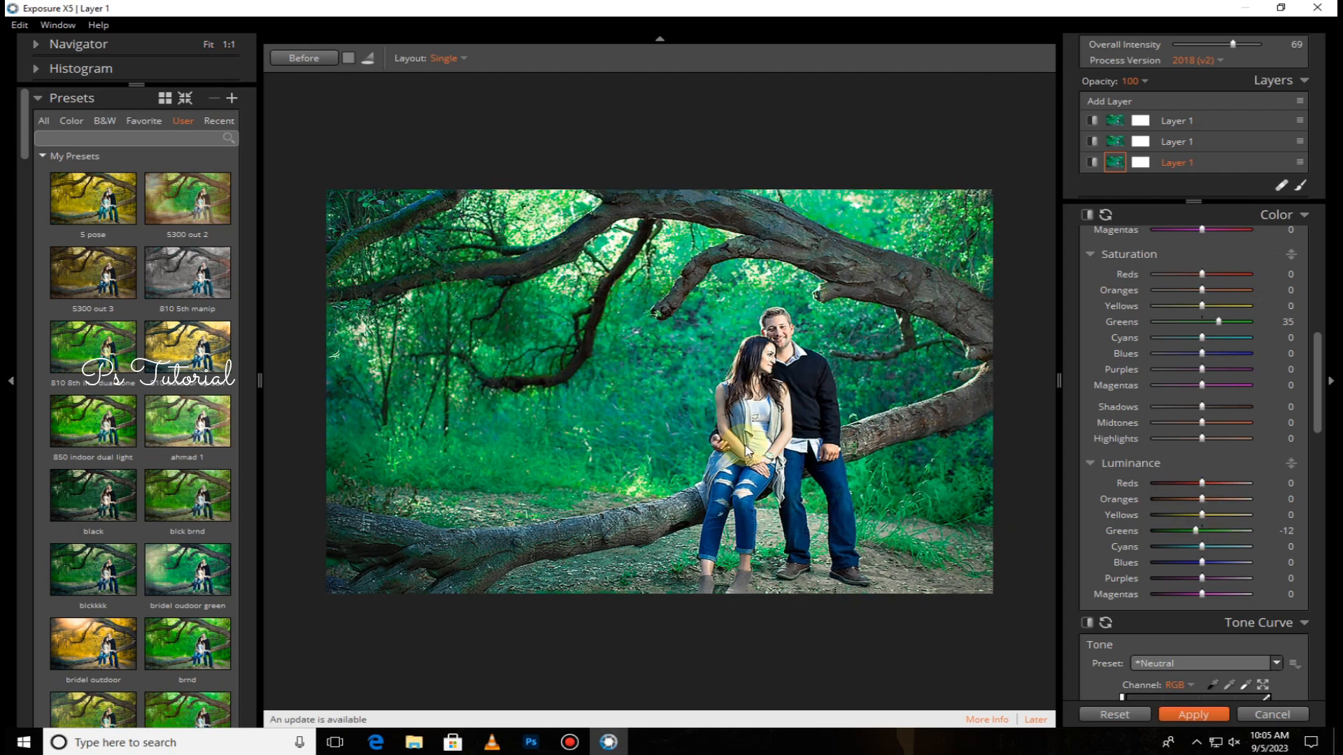
- Insert another adjustment layer and enable the Light Effect overlay on it
right_click(1225, 164)
left_click(1227, 200)
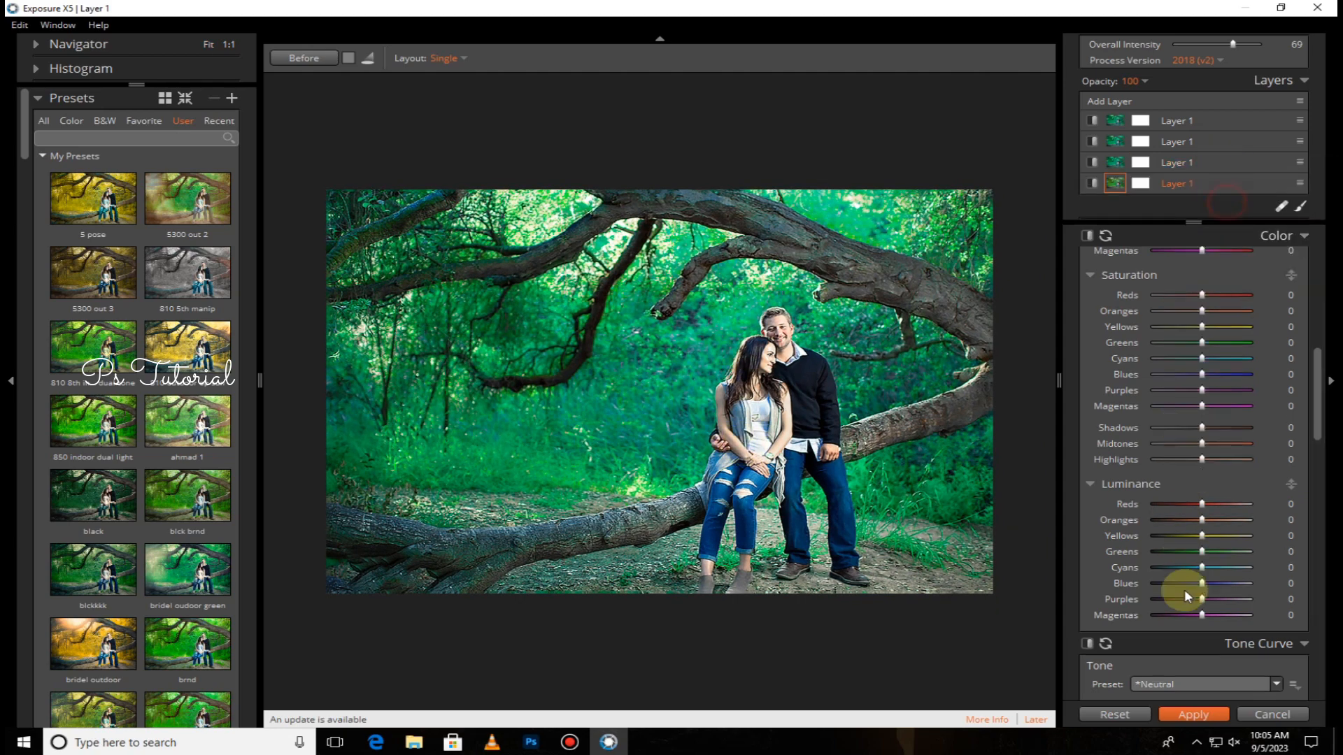
scroll(1187, 584, "down", 10)
scroll(1185, 565, "down", 3)
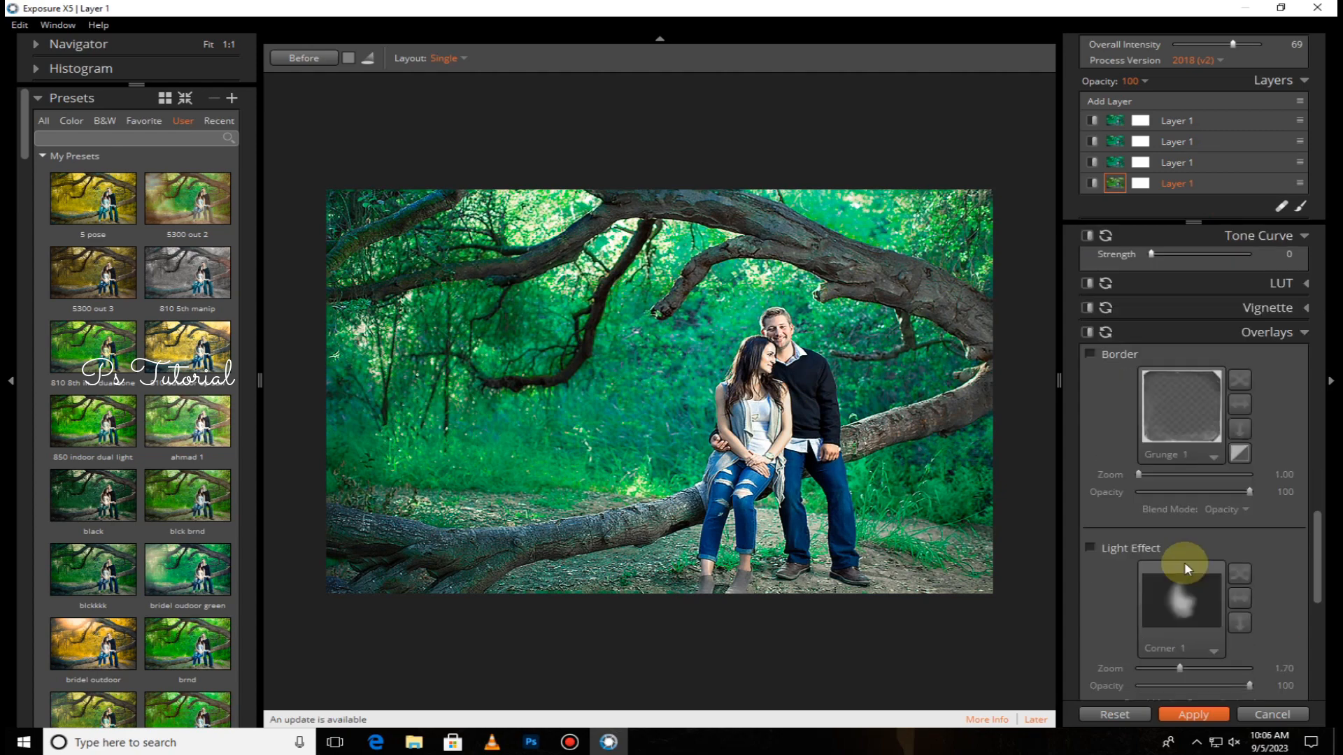
scroll(1185, 561, "up", 3)
scroll(1156, 586, "down", 3)
left_click(1099, 563)
scroll(1215, 615, "down", 3)
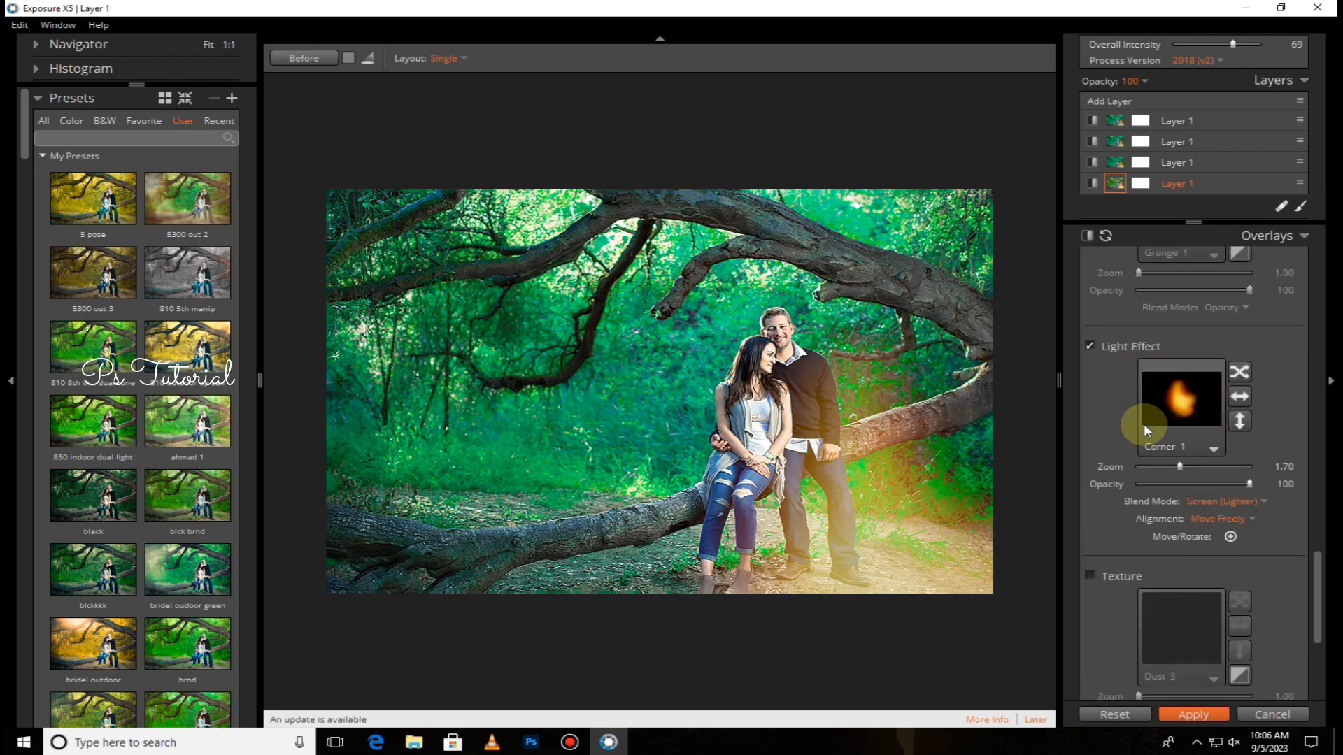
- Change the light effect to Bright Haze and move it over the foliage on the photo's left side
left_click(1202, 406)
left_click(971, 251)
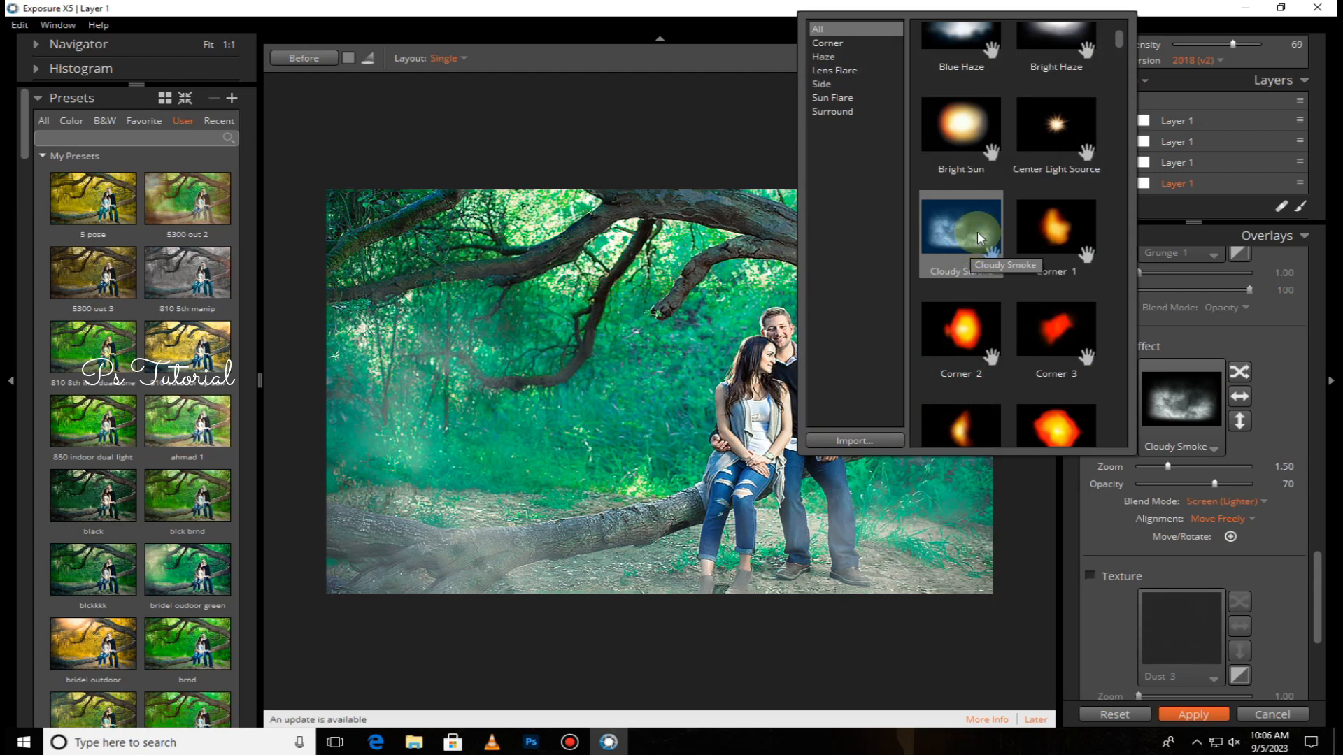
left_click(958, 146)
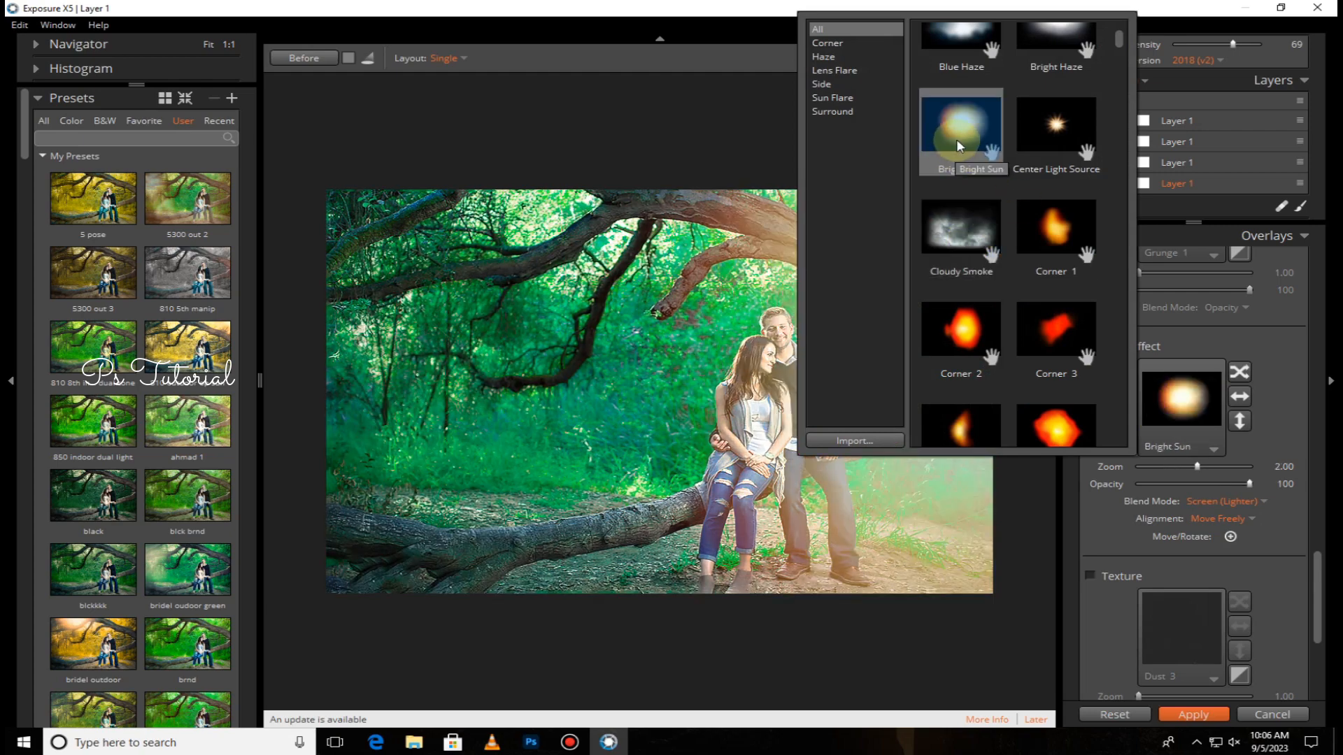
scroll(958, 146, "up", 2)
left_click(961, 159)
left_click(1063, 166)
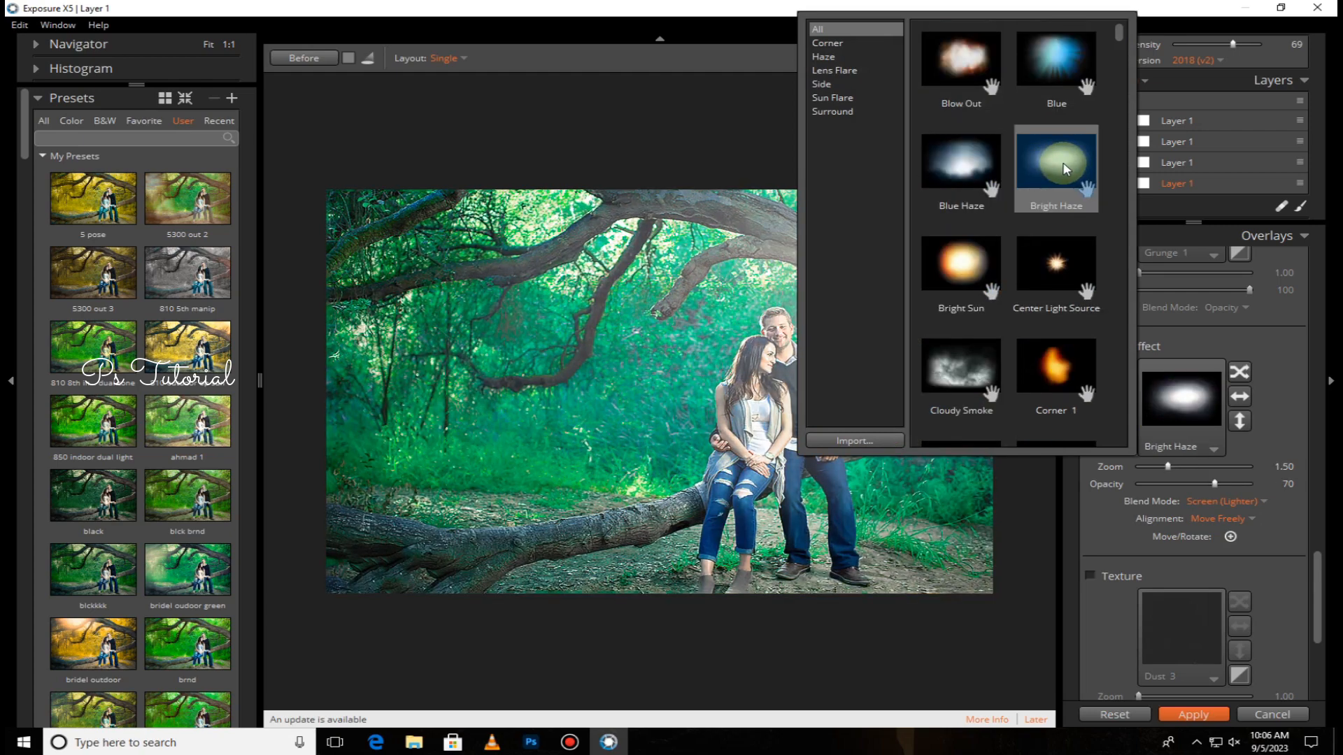
double_click(1065, 169)
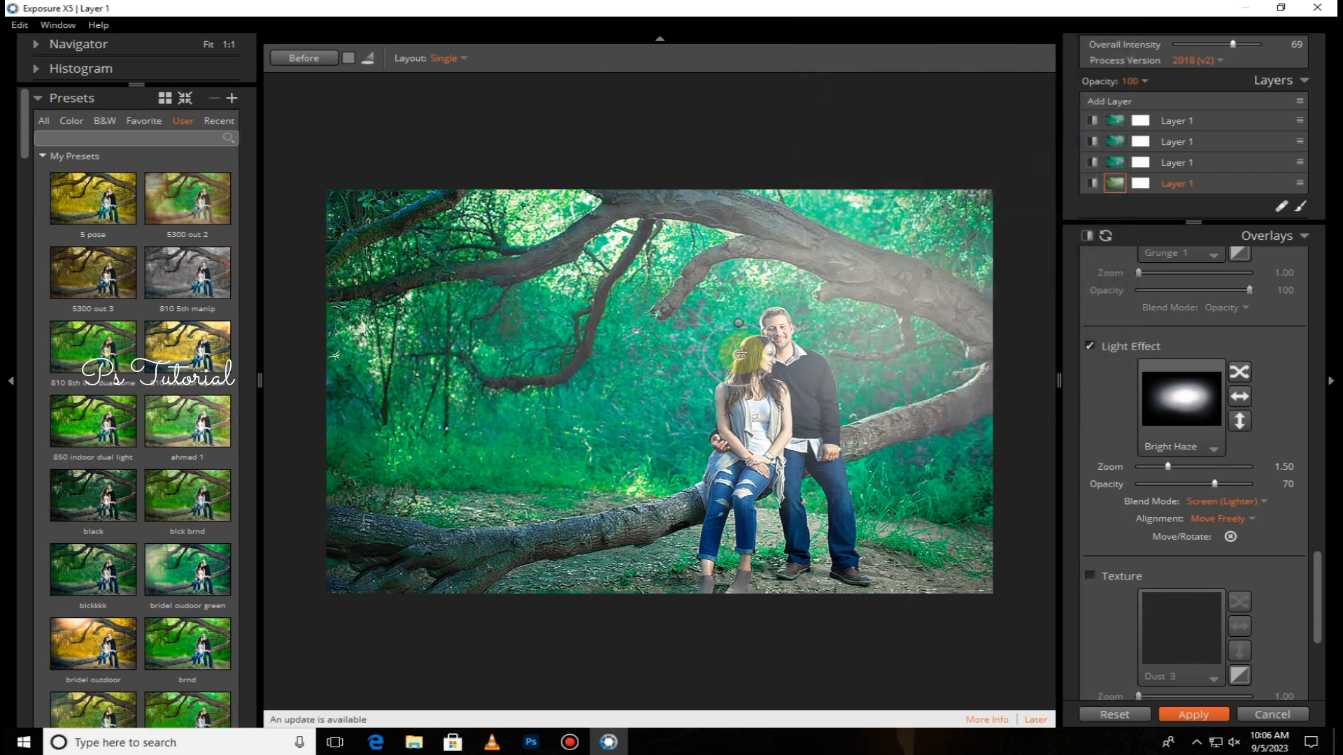
left_click_drag(740, 355, 384, 337)
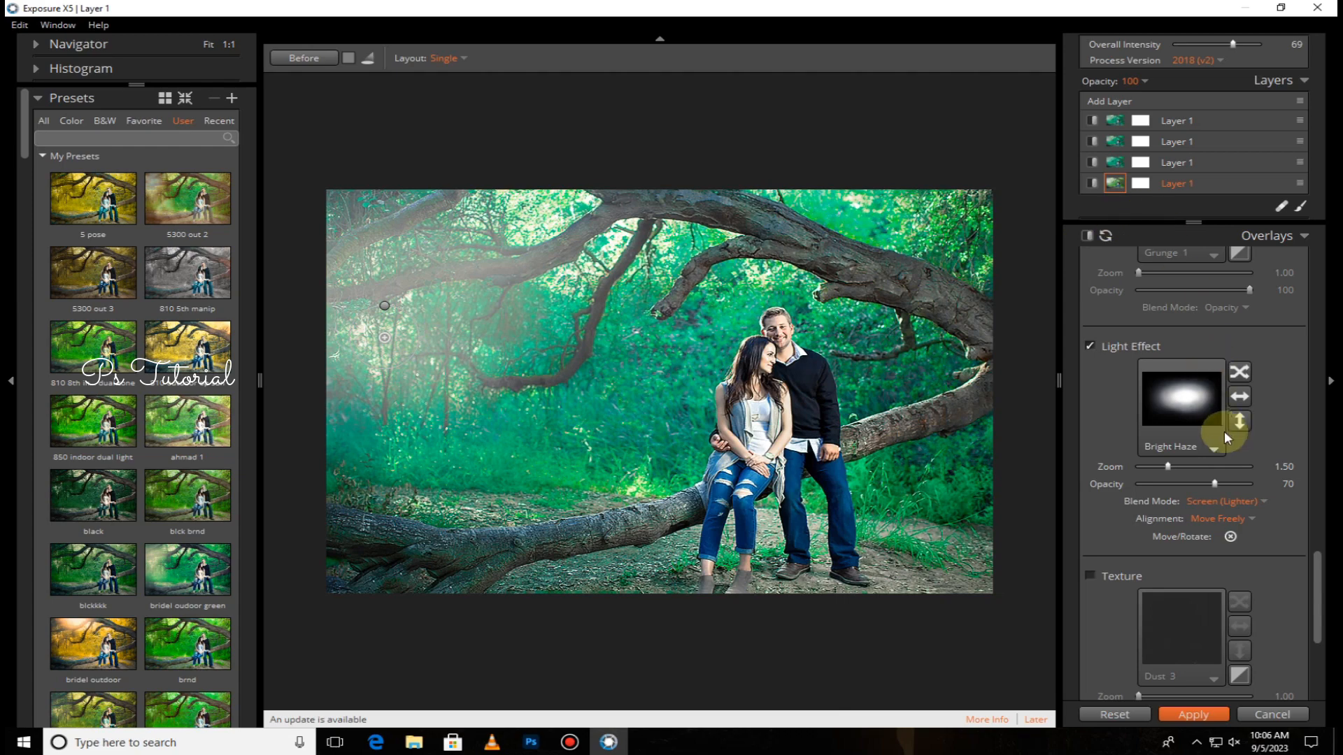
- Lower the Bright Haze opacity to 25 and insert another adjustment layer
left_click_drag(1178, 484, 1163, 484)
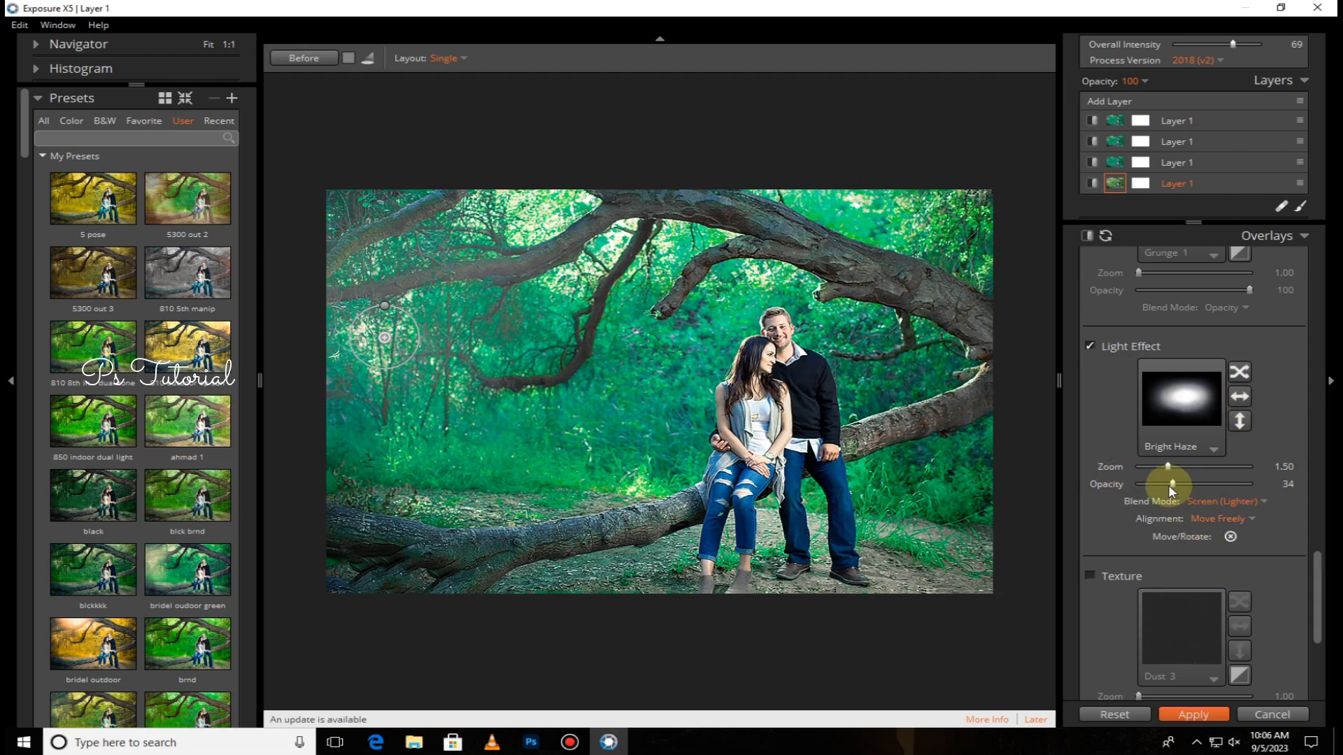
left_click_drag(1171, 485, 1164, 485)
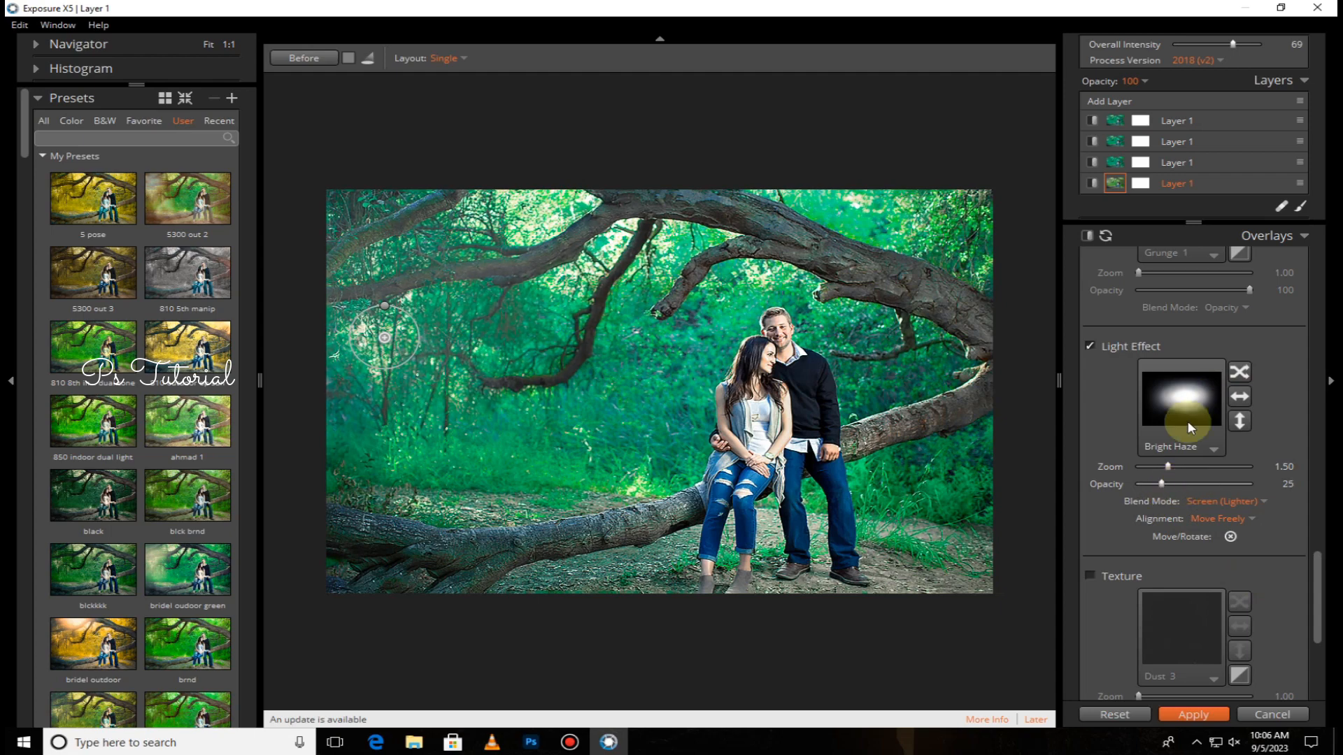
right_click(1183, 184)
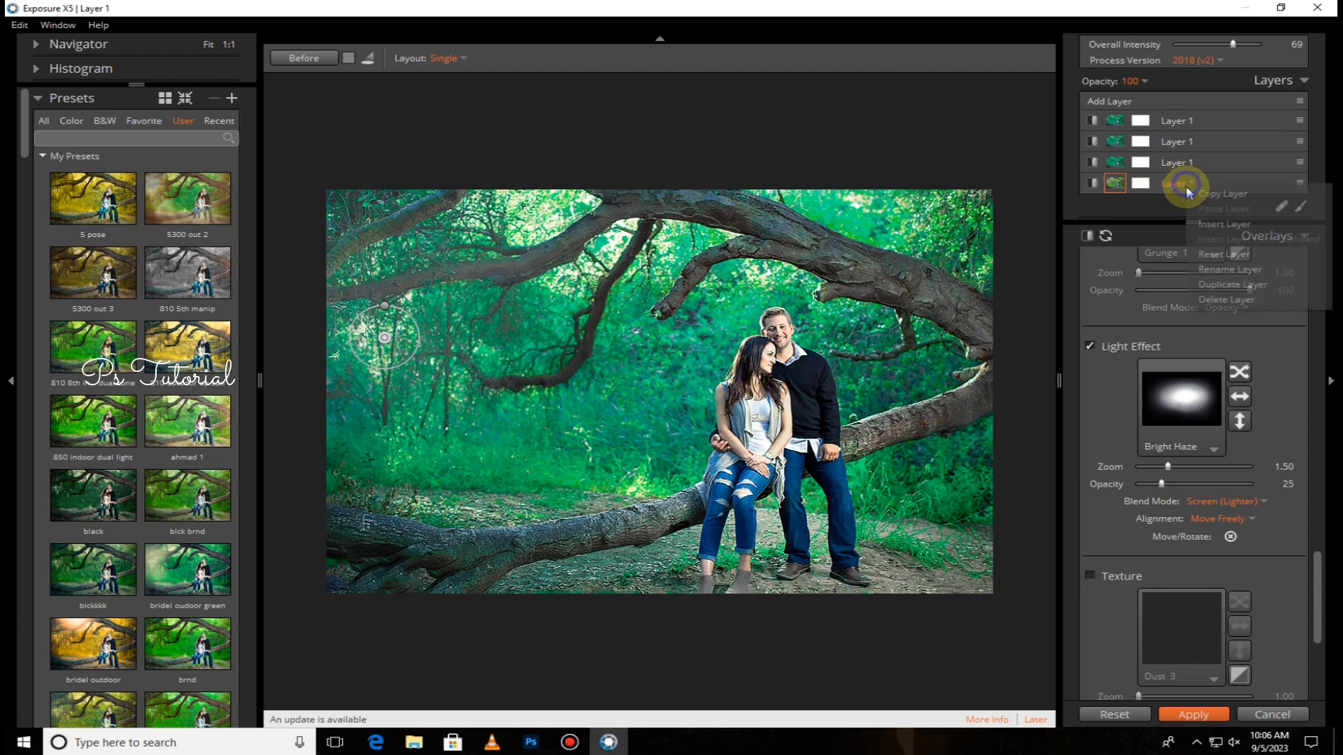
left_click(1214, 224)
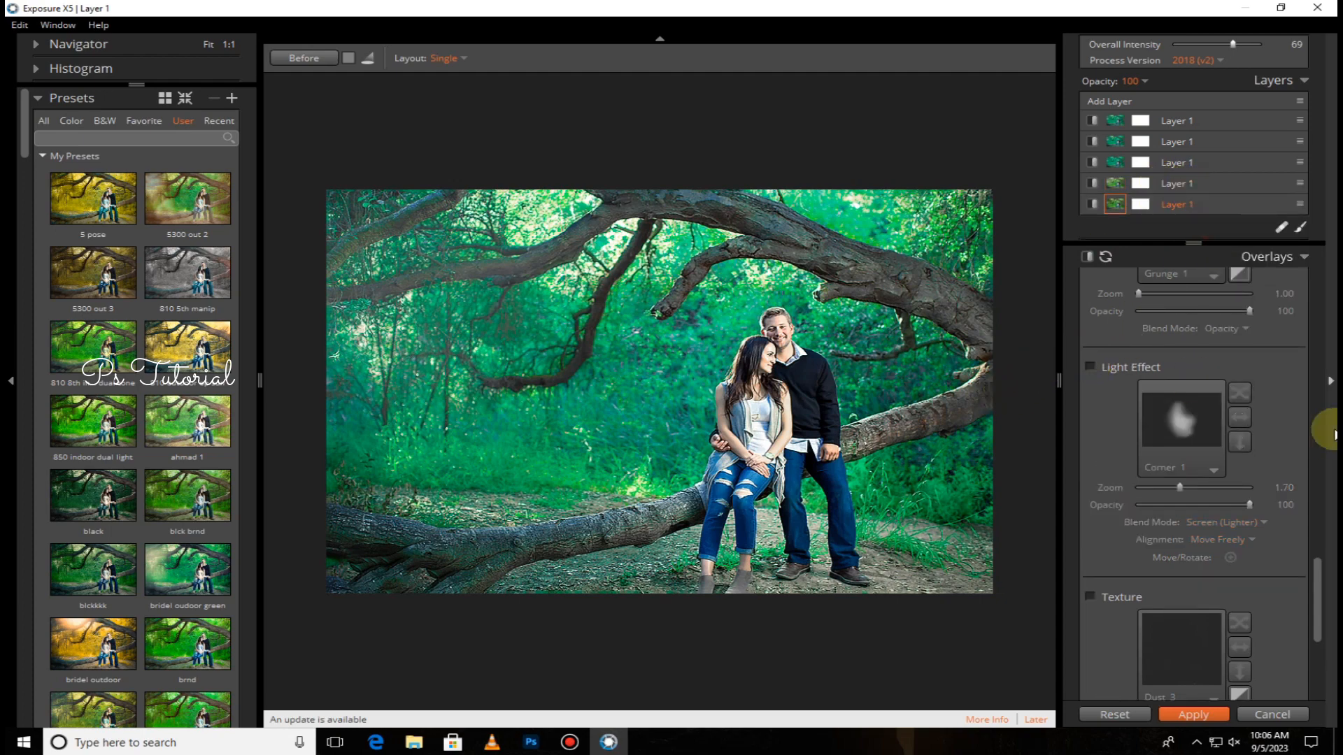
- Try several user presets on the portrait, including 5300 out 3, 850 indoor dual light and black
left_click(112, 288)
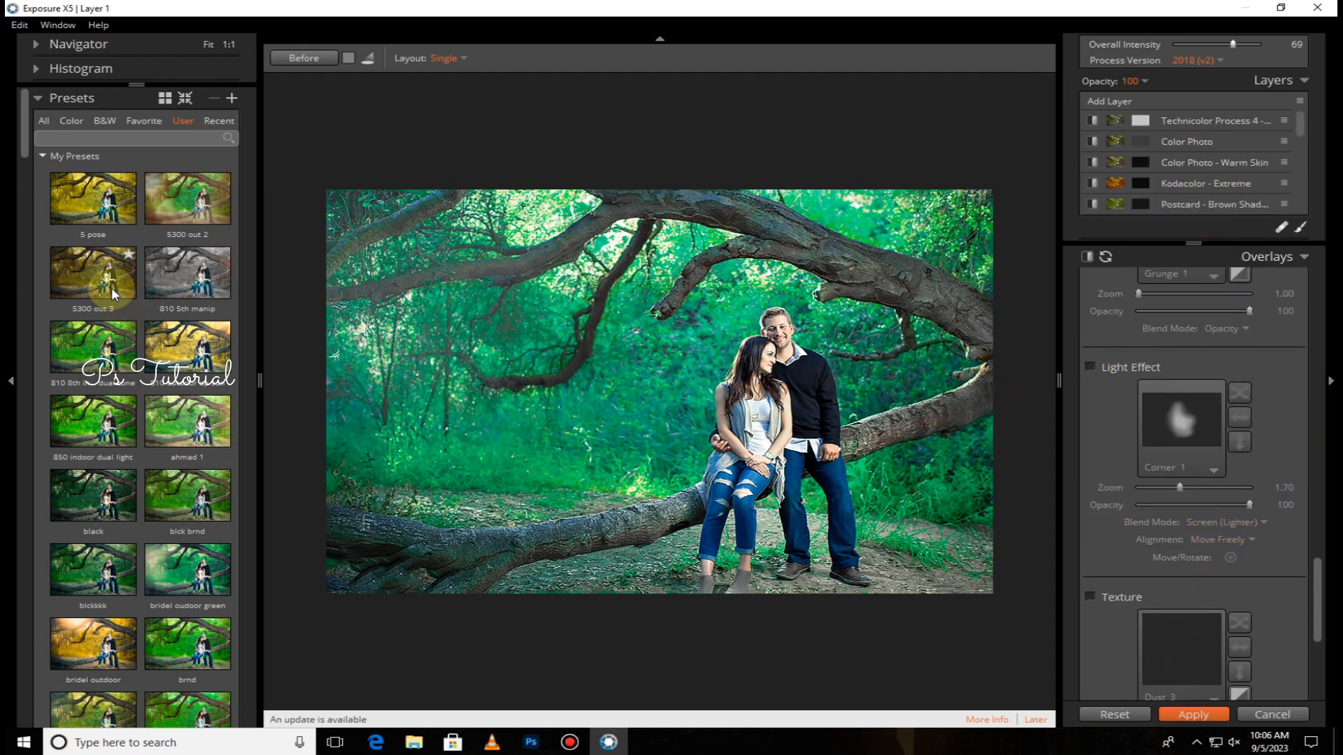
left_click(181, 427)
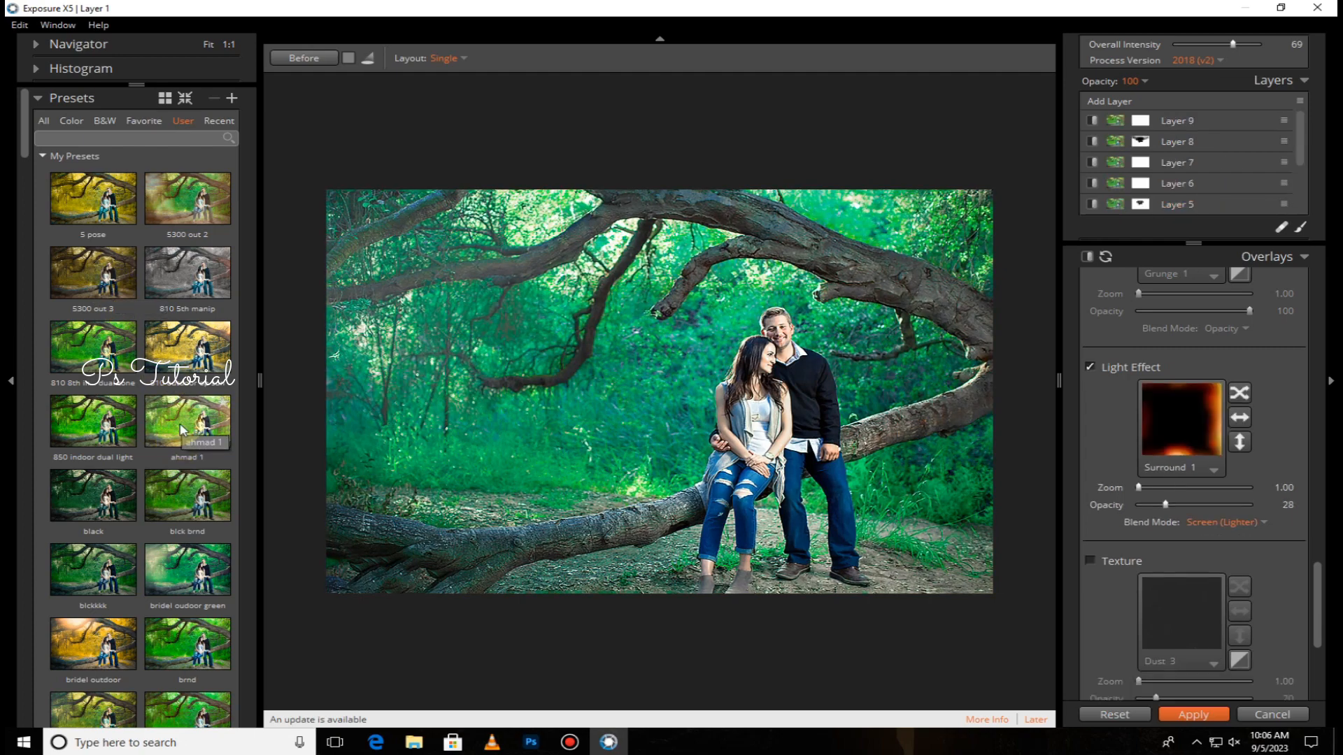
left_click(103, 430)
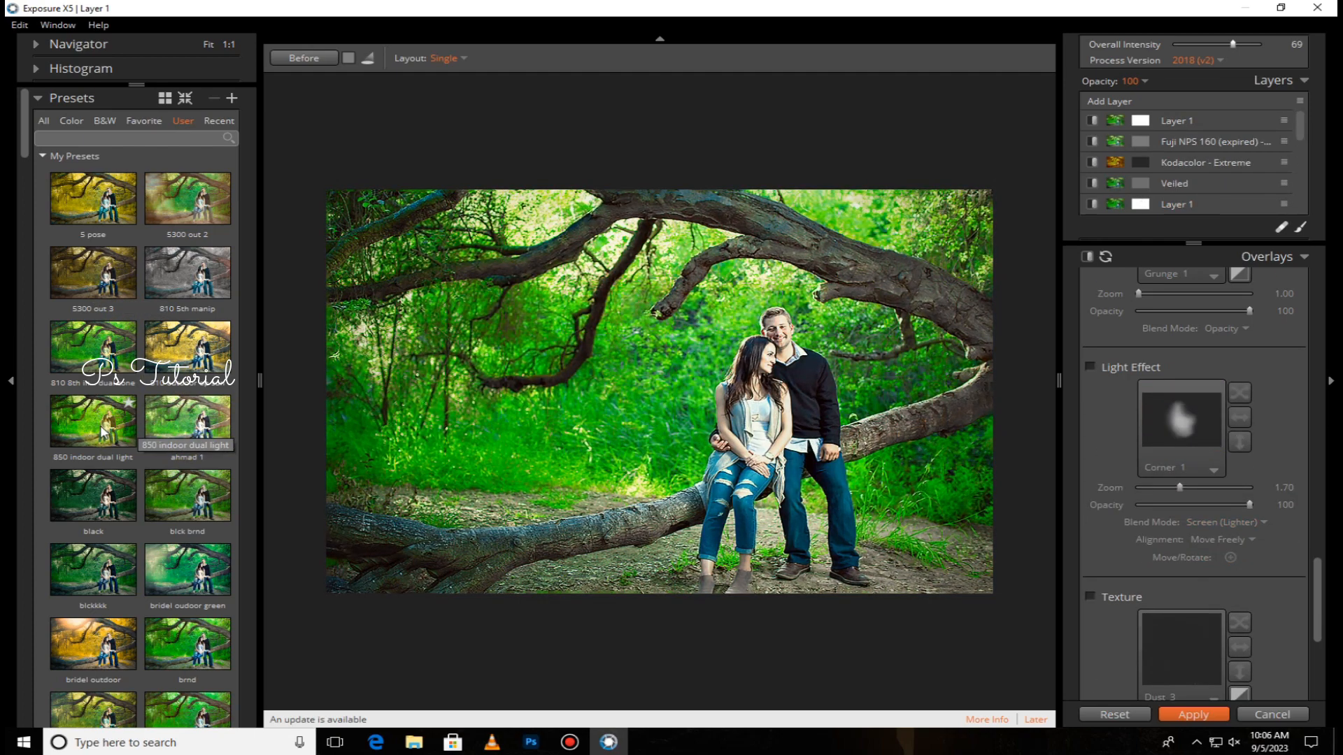
left_click(90, 498)
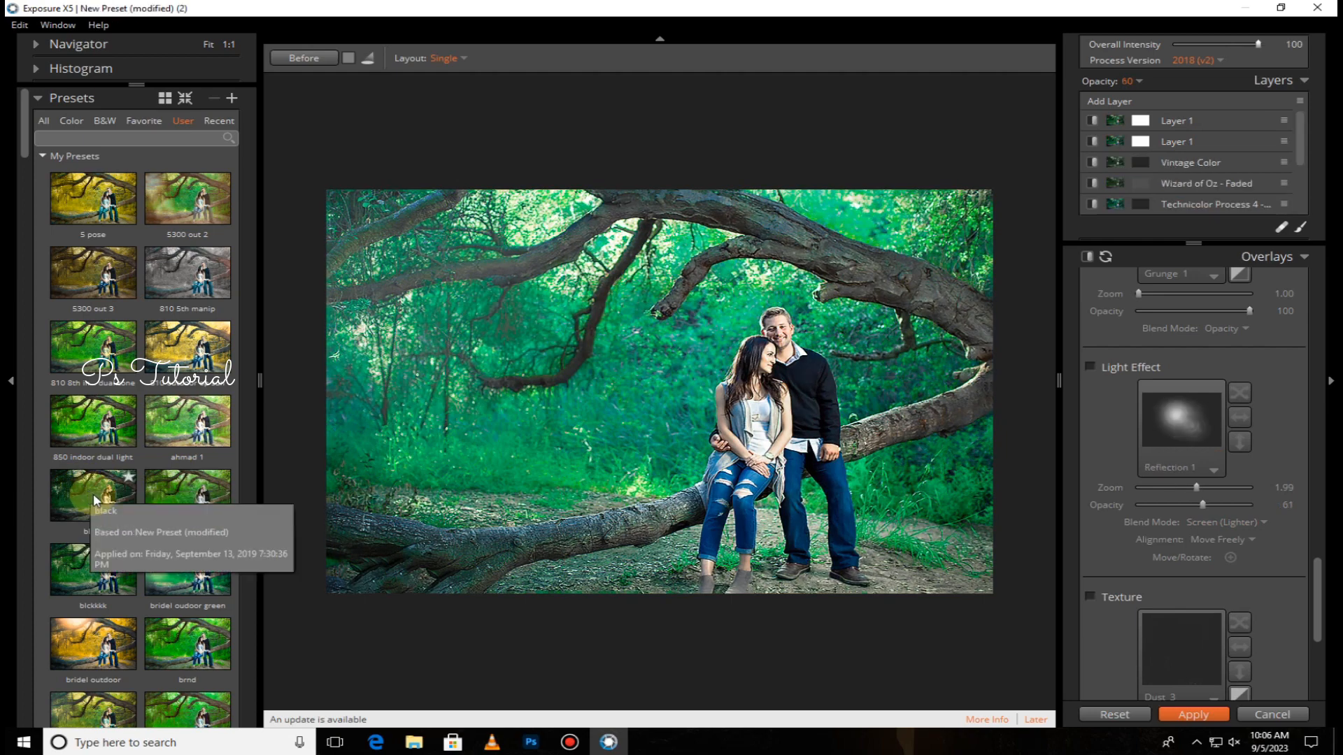
left_click(109, 568)
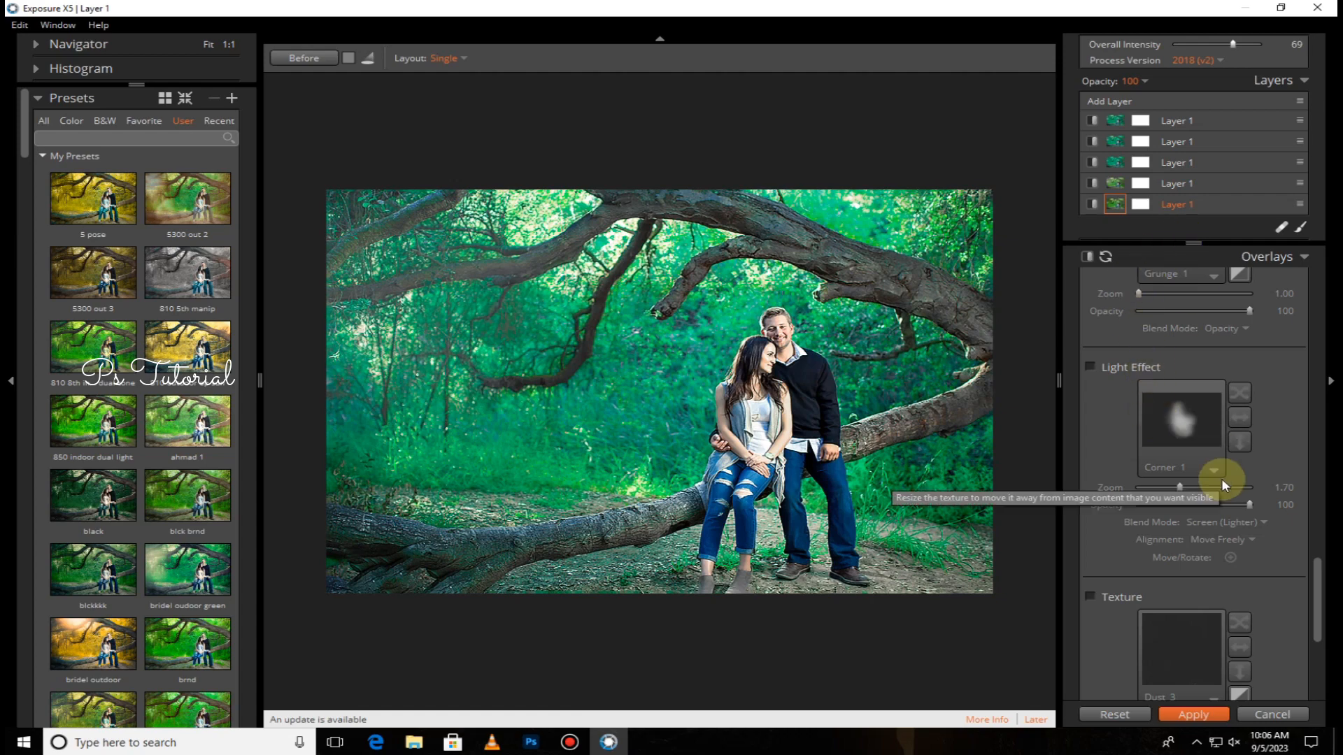
- Adjust the new layer's RGB tone curve, moving the white point input to 98.37 and the black point input to 3.80
scroll(1221, 478, "down", 6)
scroll(1219, 474, "up", 10)
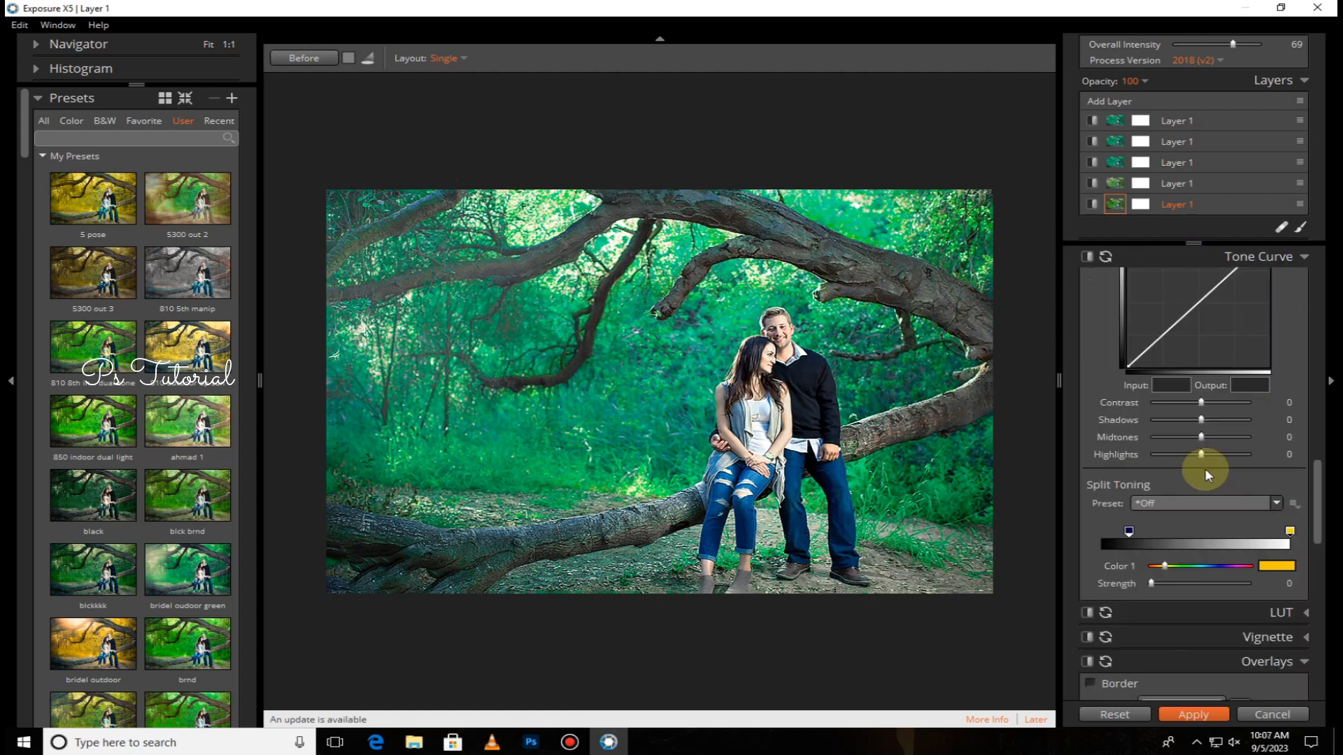
scroll(1204, 468, "up", 2)
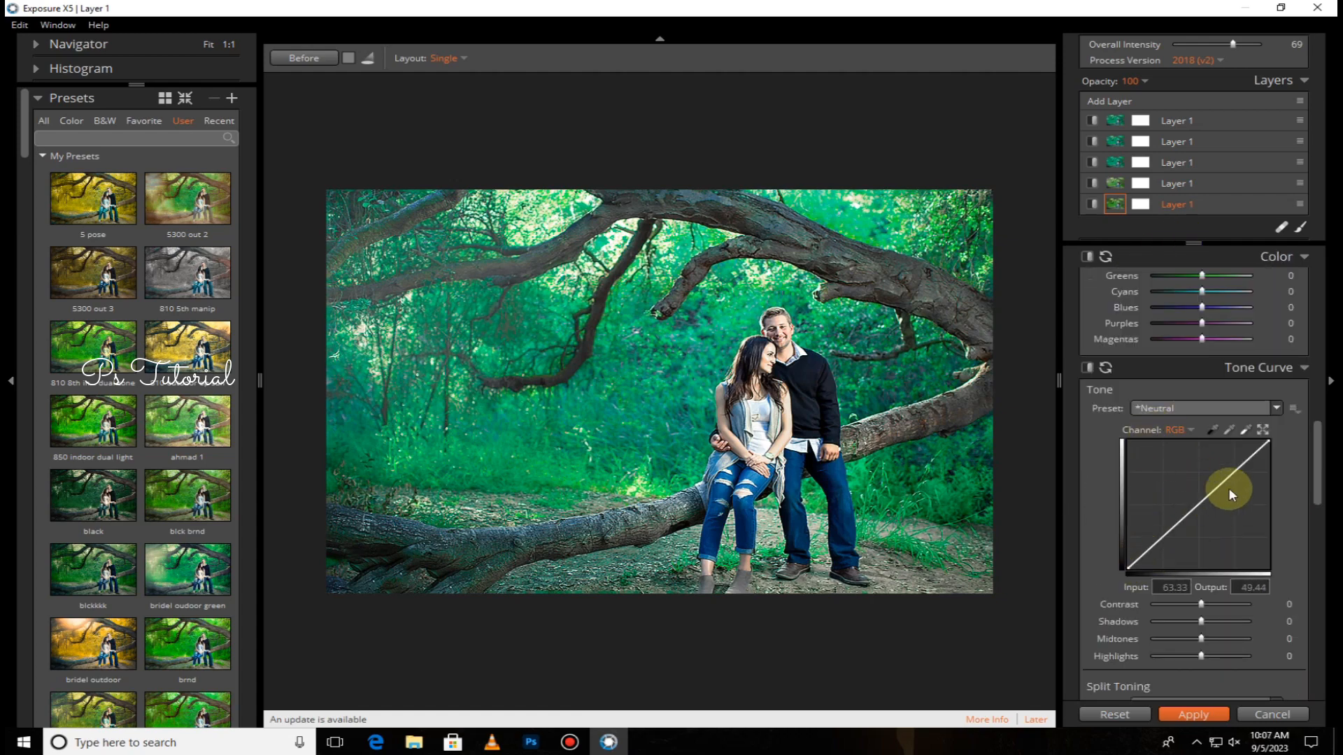
left_click_drag(1270, 441, 1268, 439)
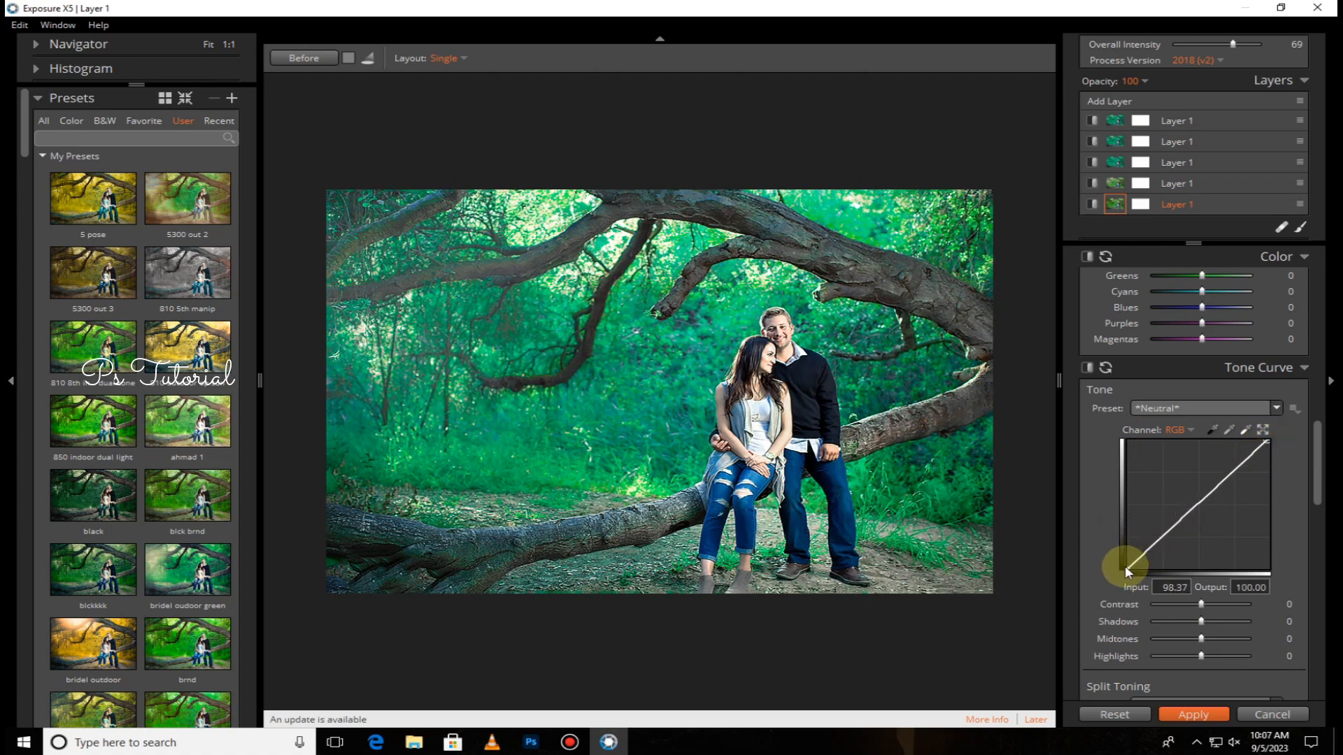
left_click_drag(1125, 567, 1132, 566)
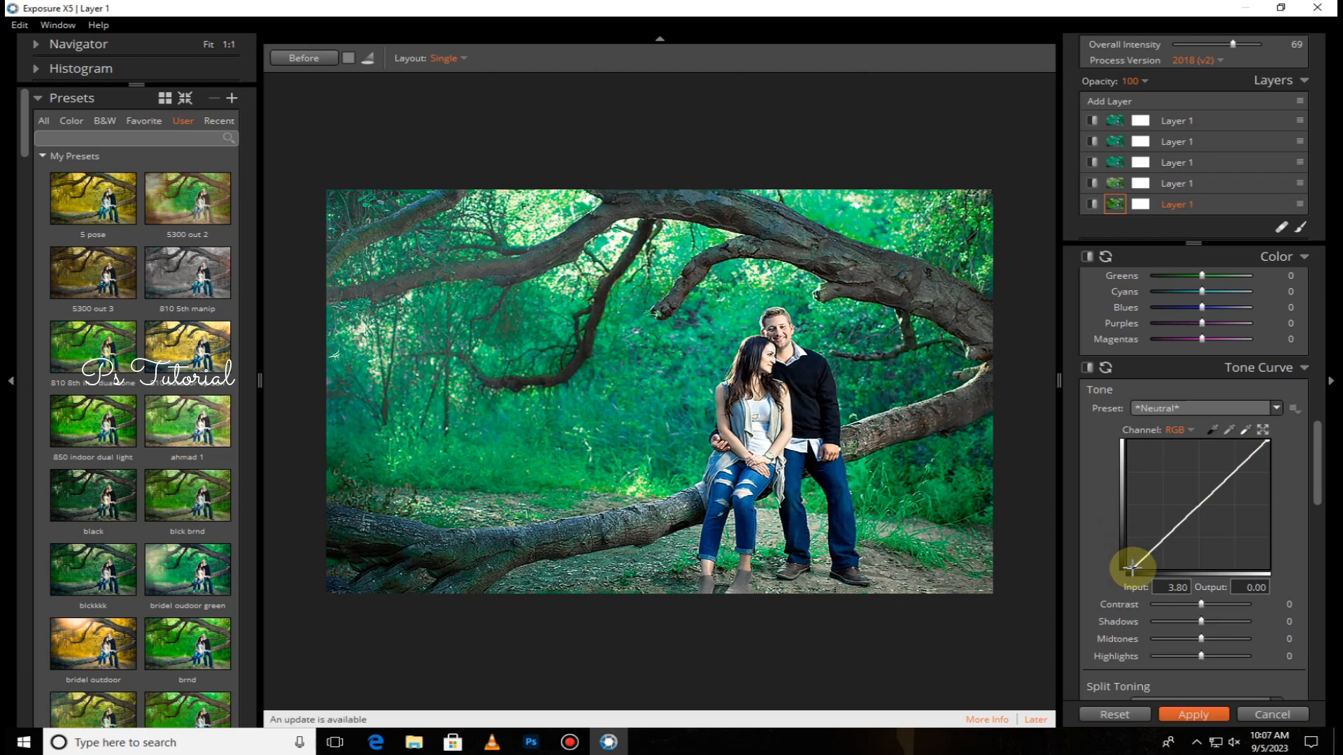
- Reset the tone curve to the Neutral preset, then set the RGB white point input to 95.65 and a shadow point at 4.89, 4.35
left_click(1228, 409)
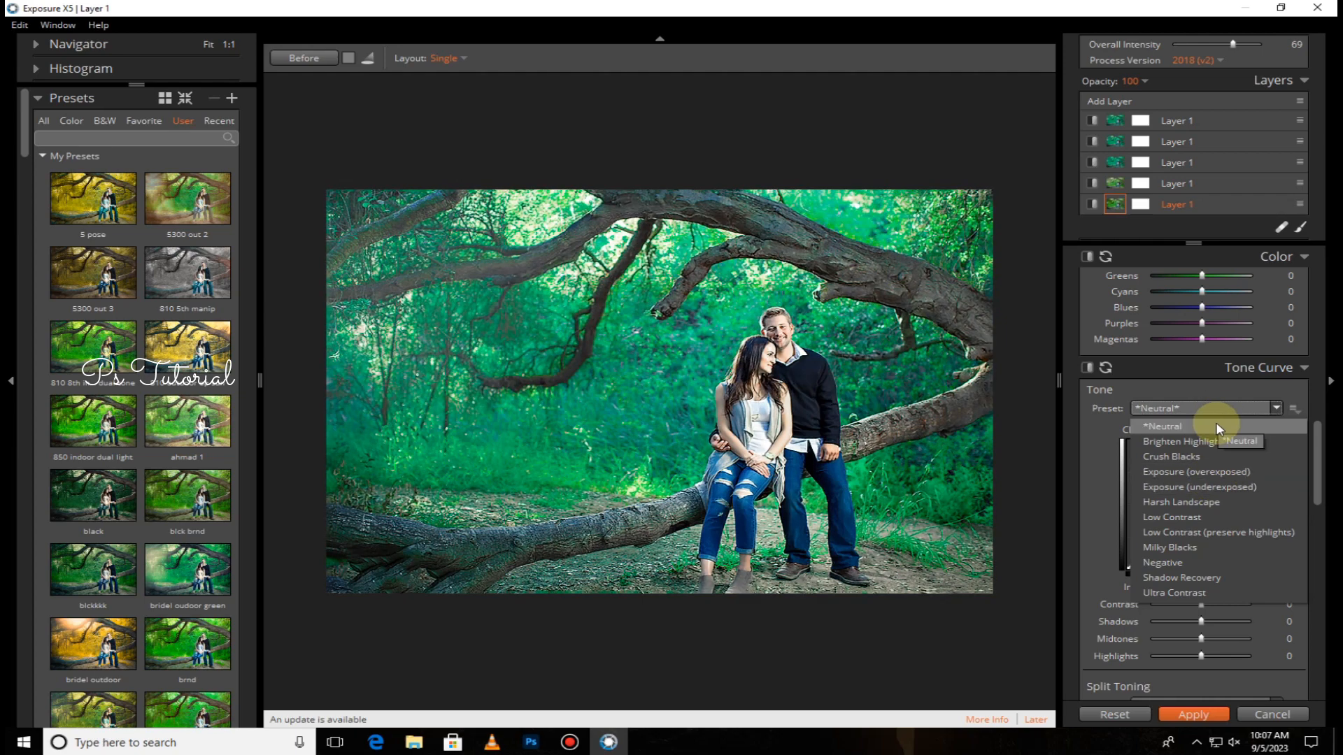
left_click(1217, 426)
left_click(1190, 430)
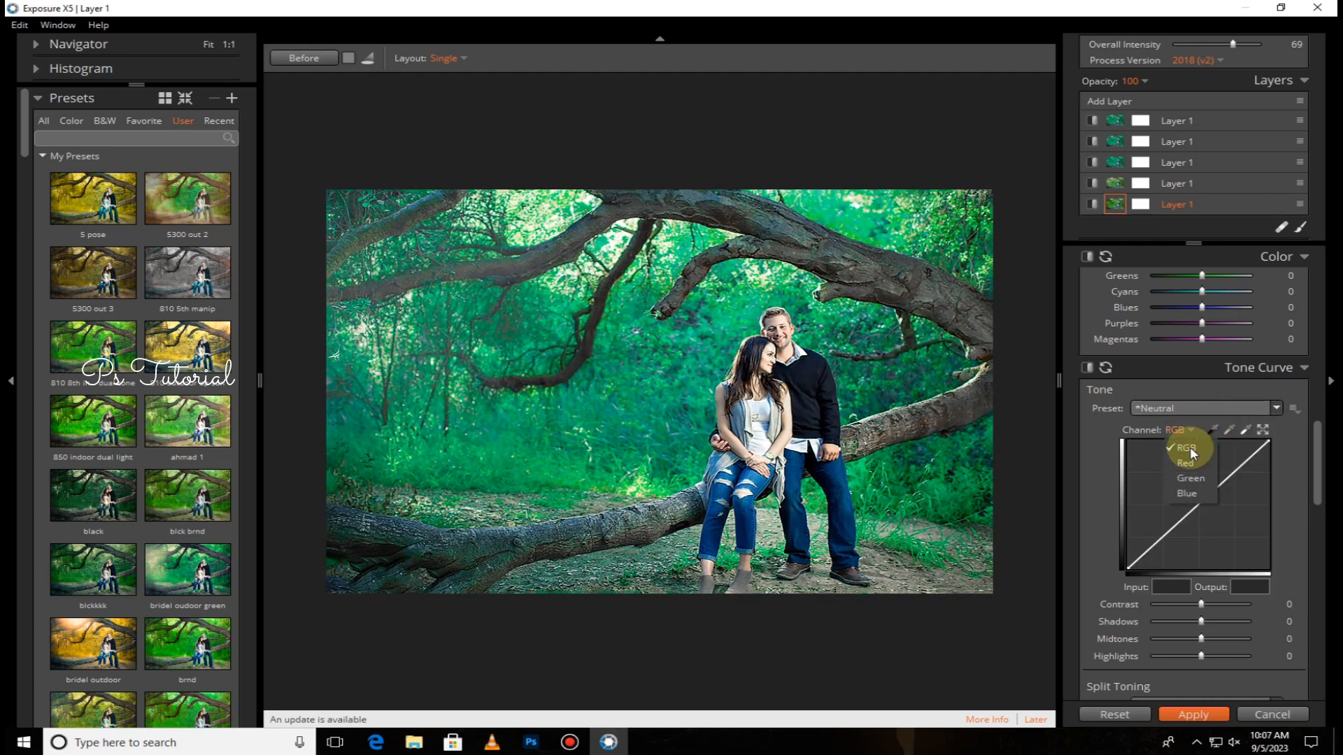
left_click(1268, 439)
left_click_drag(1267, 440, 1262, 442)
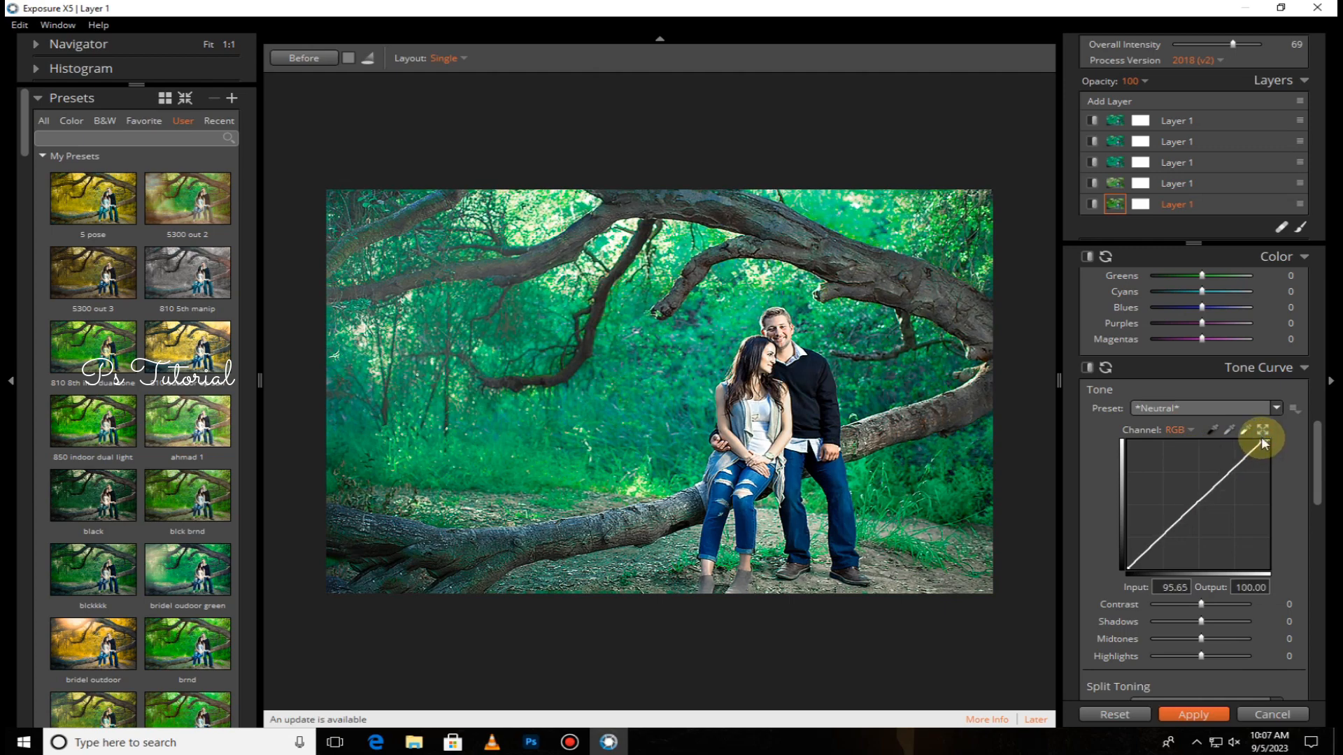
left_click_drag(1127, 564, 1139, 553)
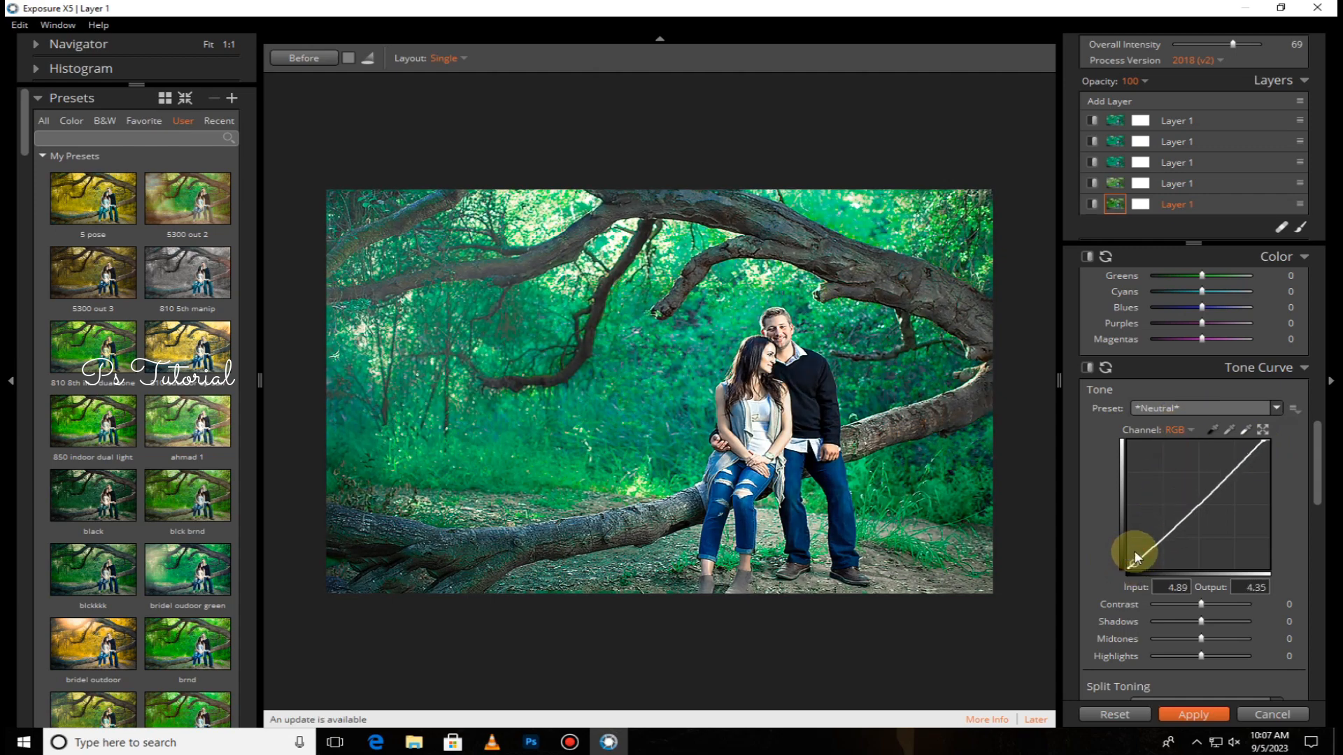
- In the tone curve's red channel, set the black point input to 4.35 and the white point input to 91.30
left_click(1184, 431)
left_click(1188, 464)
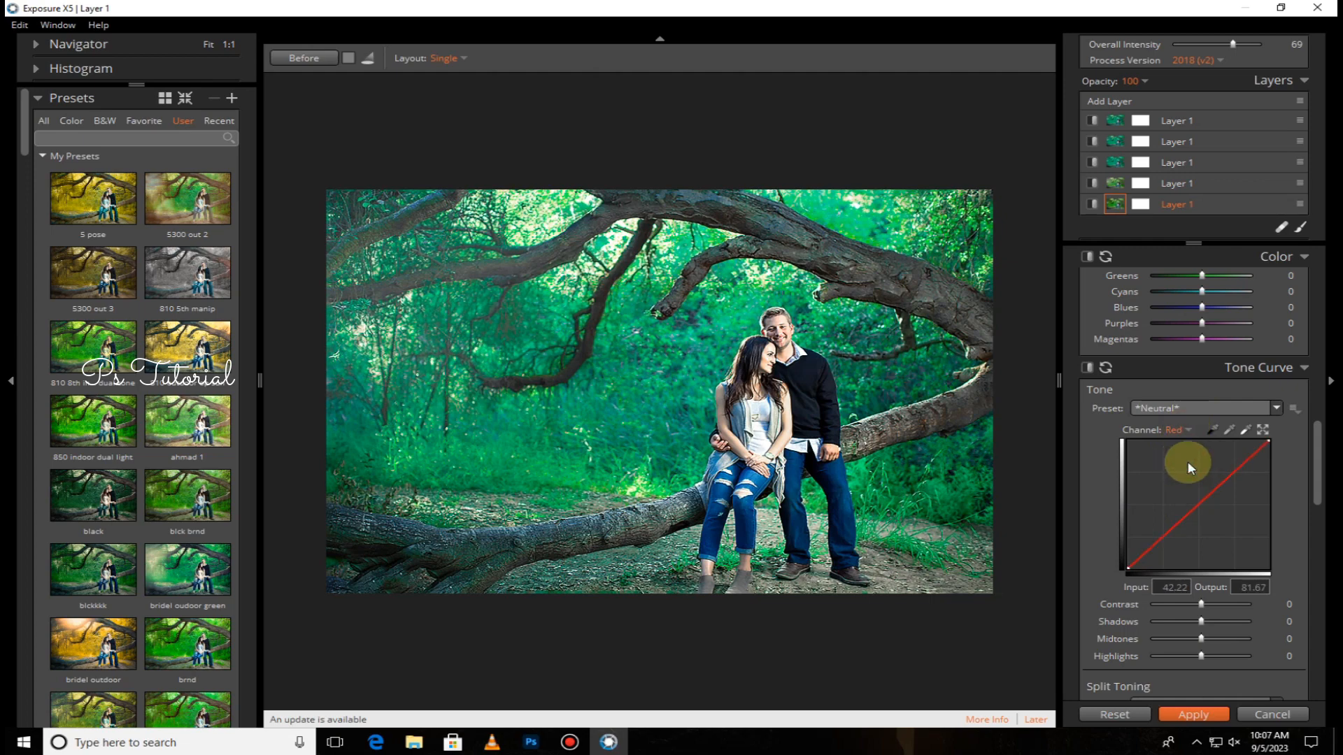
left_click_drag(1127, 565, 1132, 567)
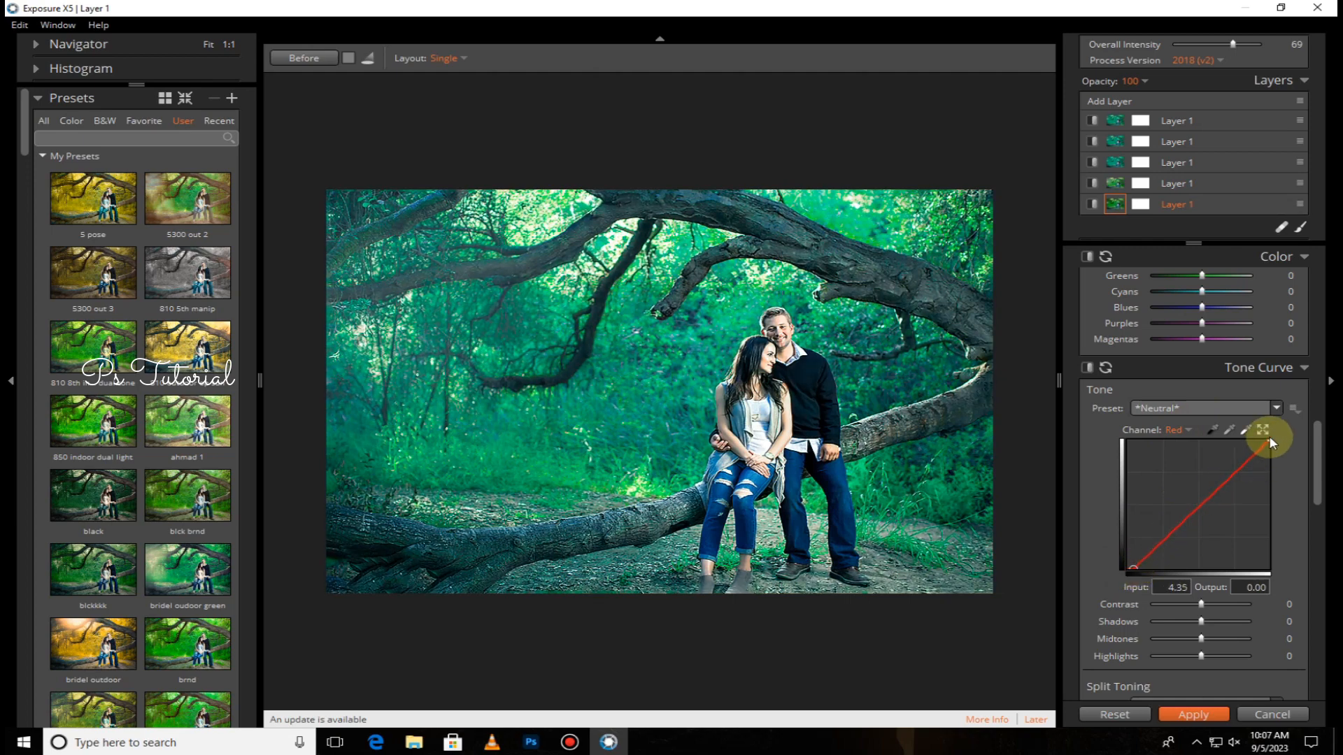
left_click_drag(1269, 438, 1257, 435)
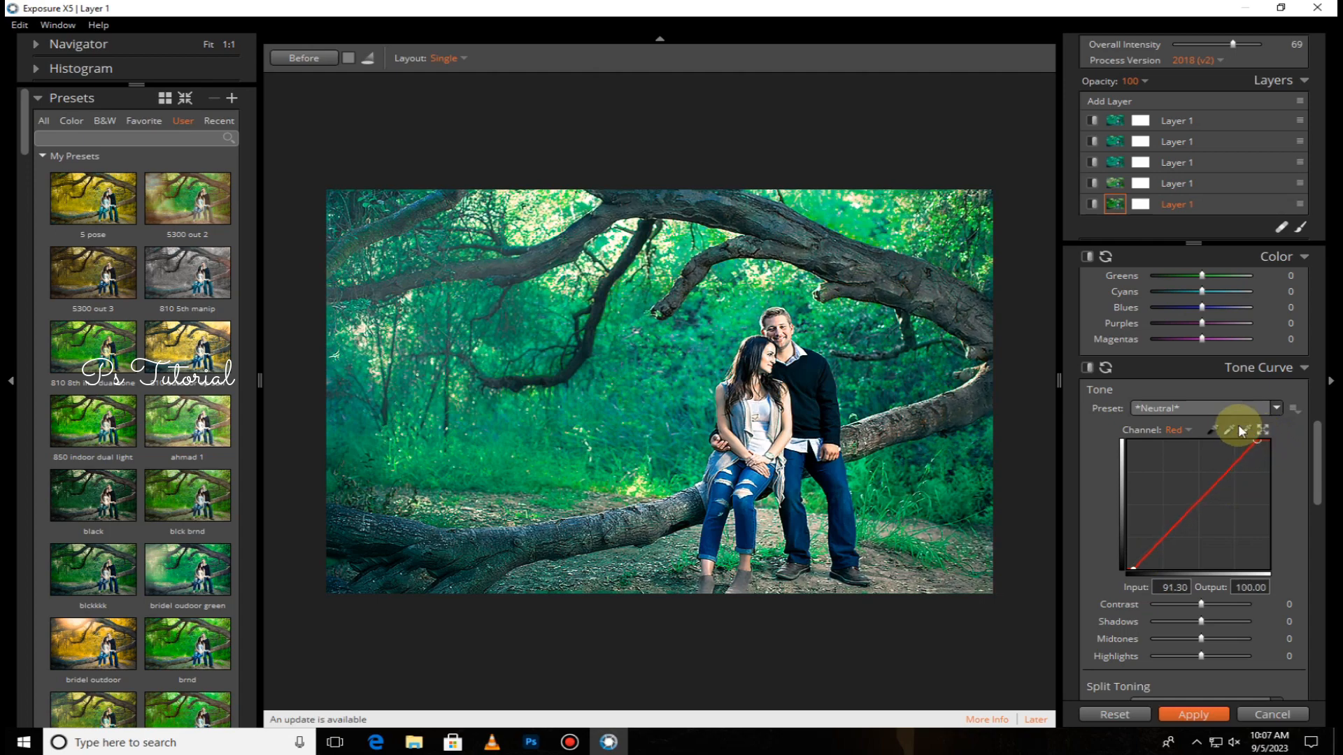
- In the tone curve's blue channel, set the white point input to 96.20 and raise the black point output to 3.80
left_click(1178, 429)
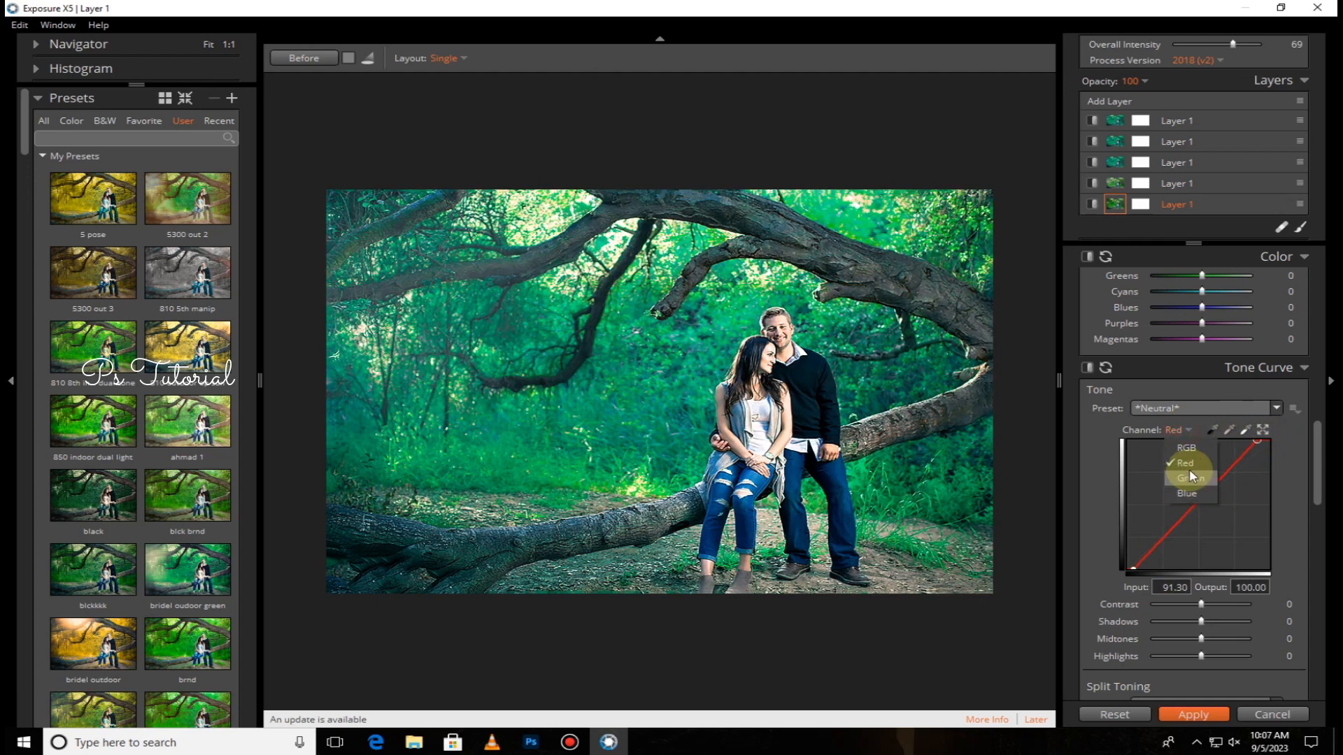
left_click(1188, 469)
left_click(1188, 429)
left_click(1190, 486)
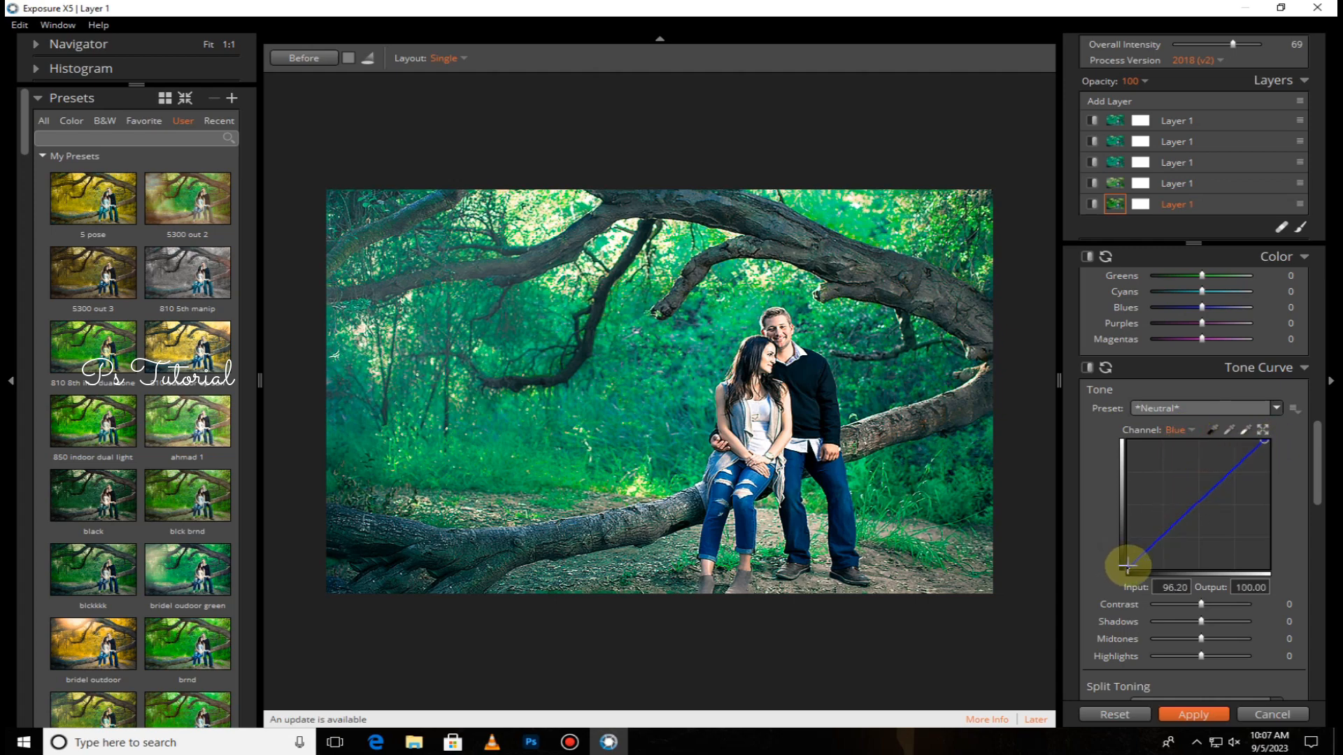
left_click(1128, 567)
mouse_move(1128, 567)
left_mouse_down()
mouse_move(1141, 574)
mouse_move(1121, 562)
left_mouse_up()
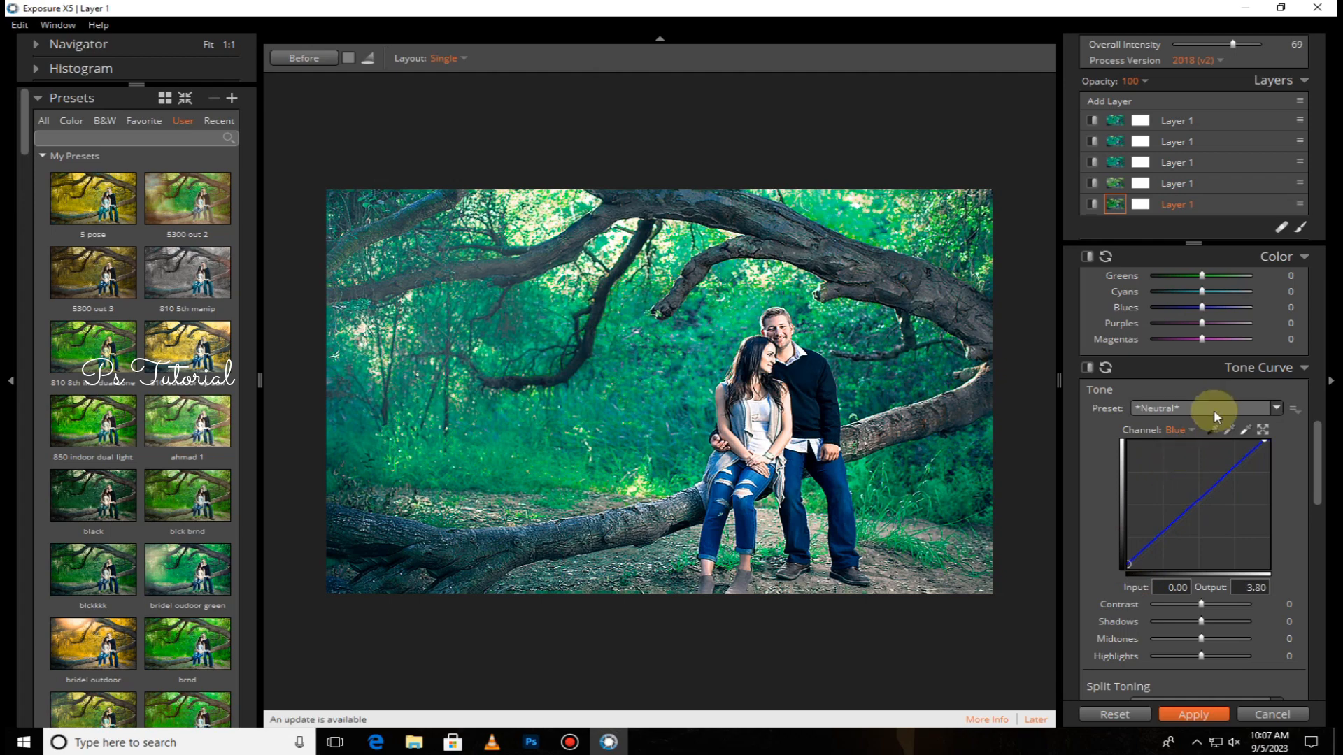
- In the tone curve's green channel, lower the white point output to 94.57 with the black point at 0.00
left_click(1190, 431)
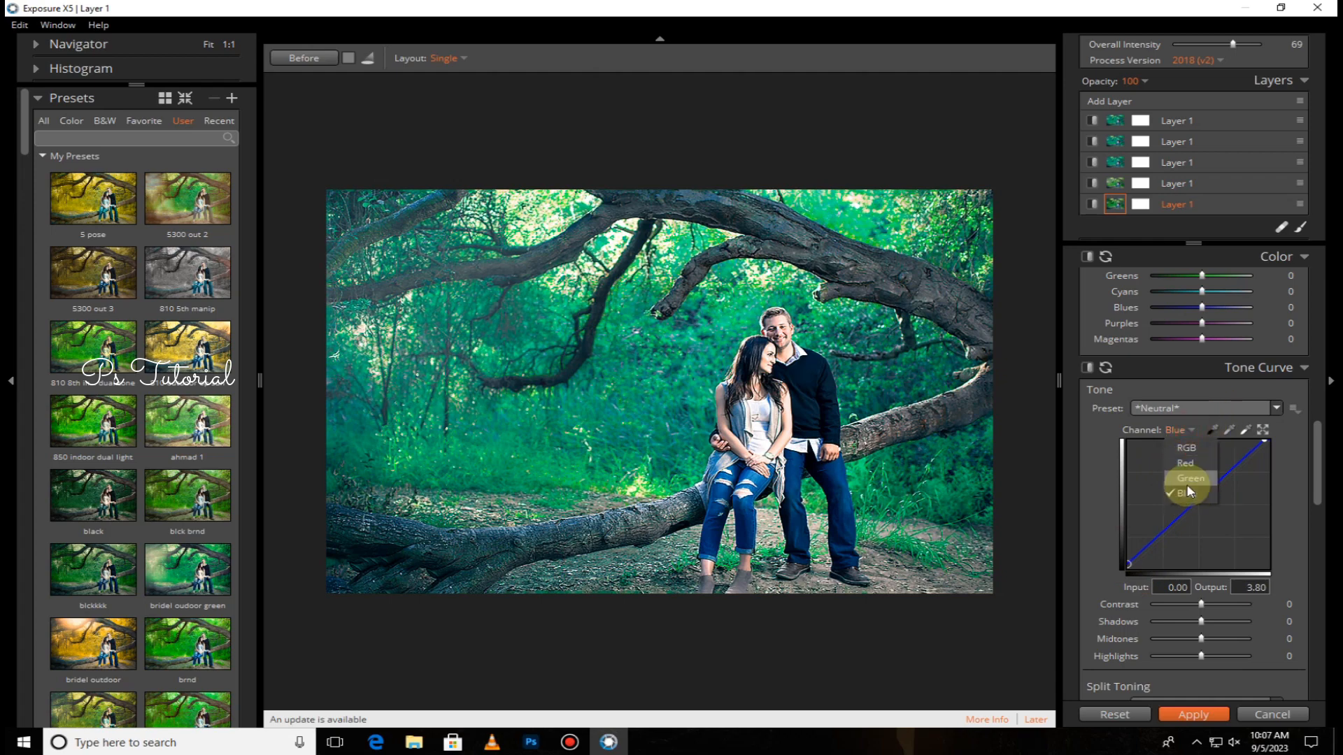
left_click(1189, 481)
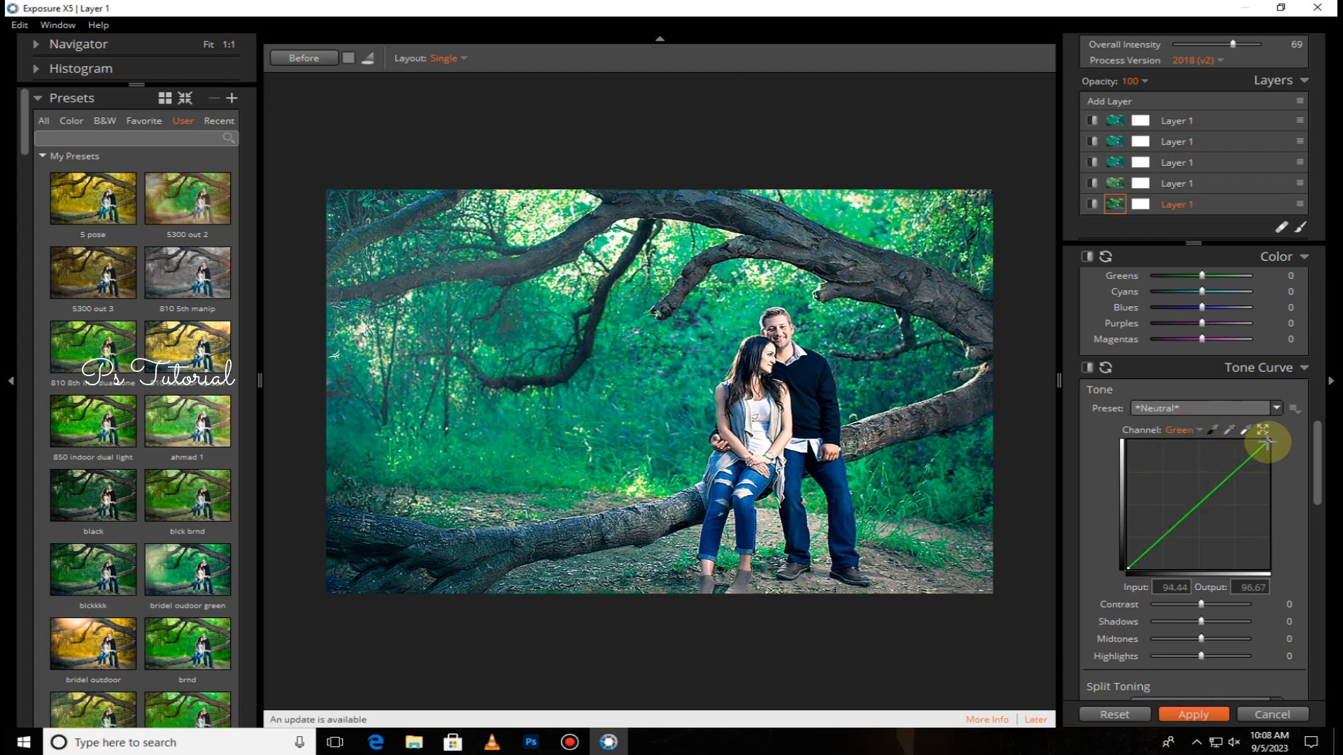
mouse_move(1268, 436)
left_mouse_down()
mouse_move(1278, 452)
mouse_move(1256, 455)
left_mouse_up()
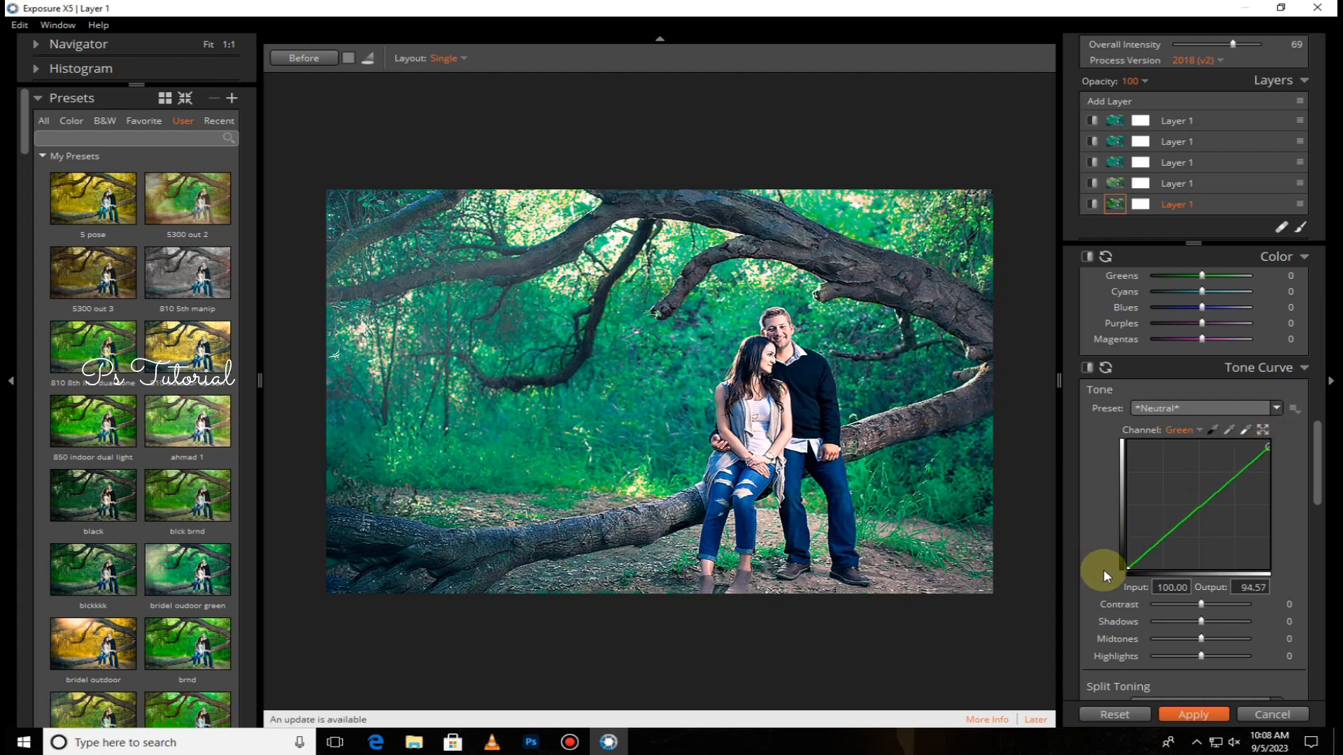
mouse_move(1125, 565)
left_mouse_down()
mouse_move(1132, 595)
mouse_move(1116, 560)
mouse_move(1122, 582)
left_mouse_up()
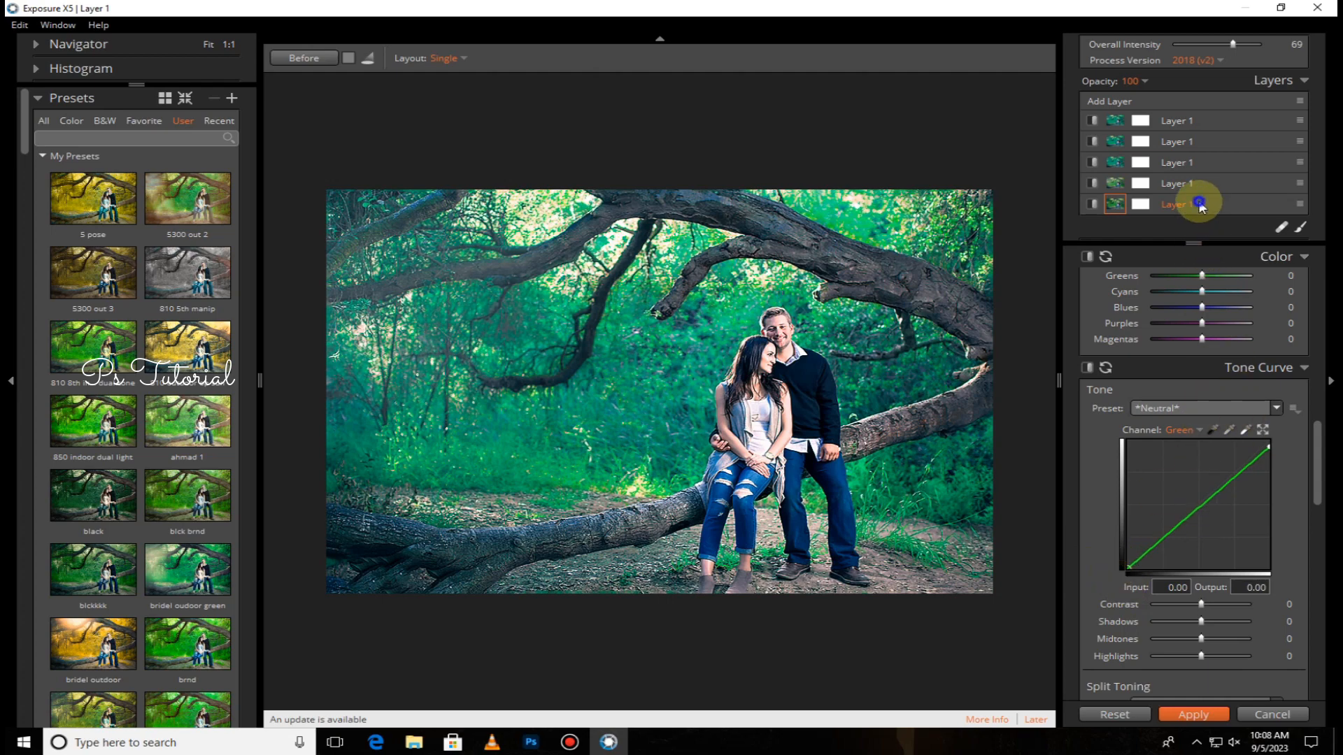
- Insert a new adjustment layer and give it the Creamy Highlights/Cyan Shadows split toning preset for color
right_click(1199, 203)
left_click(1218, 244)
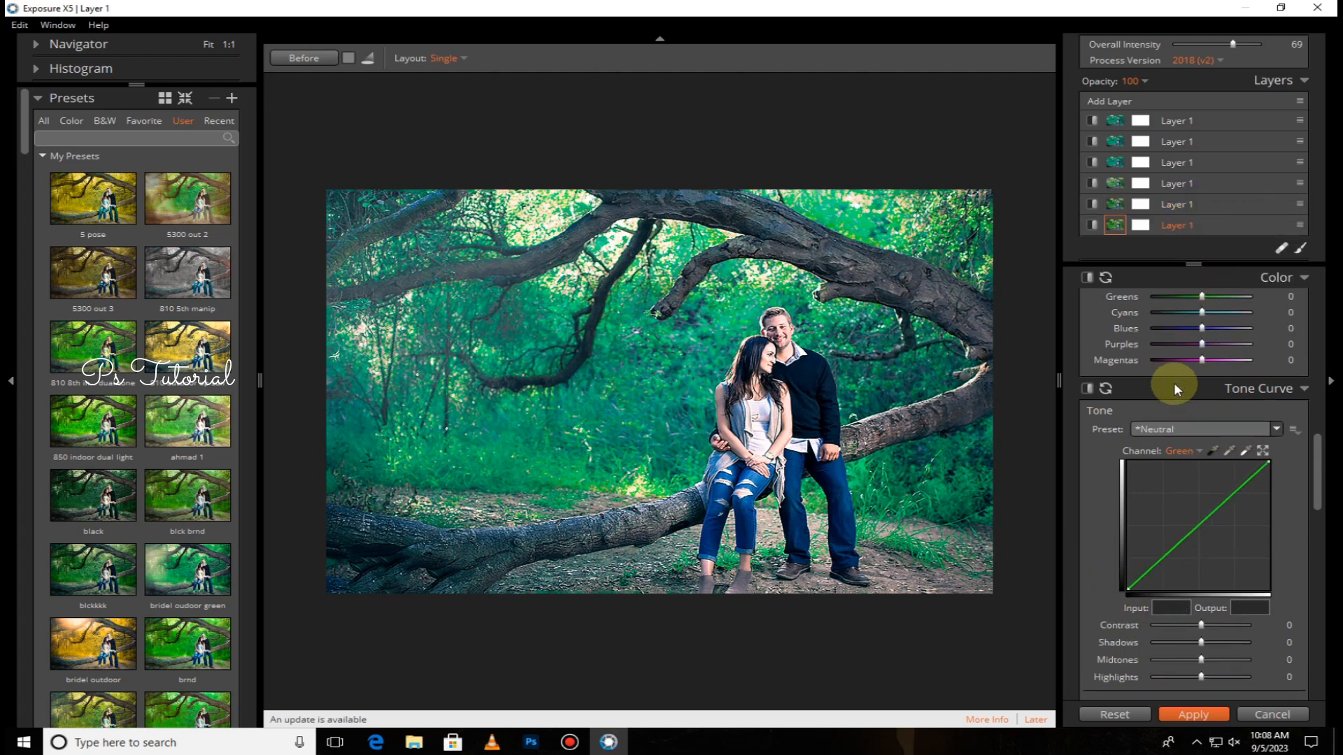
scroll(1196, 449, "down", 3)
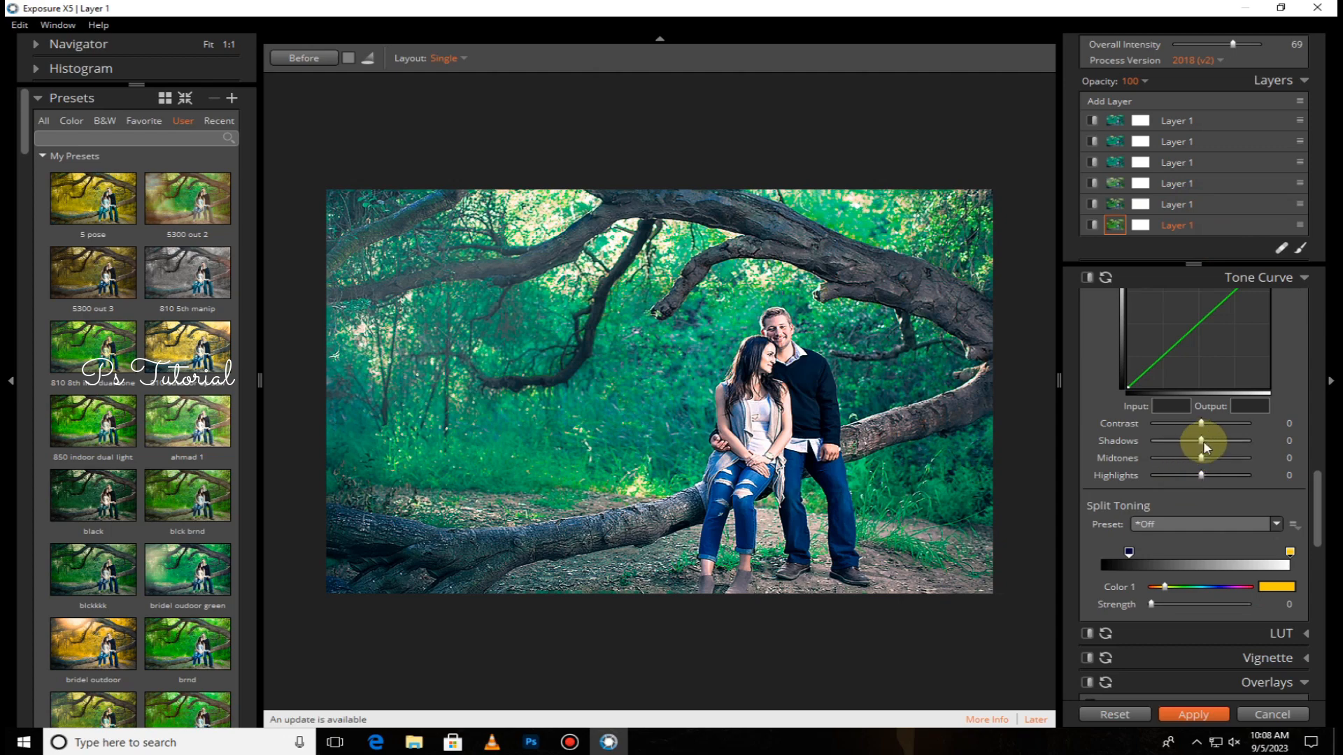
scroll(1200, 542, "down", 3)
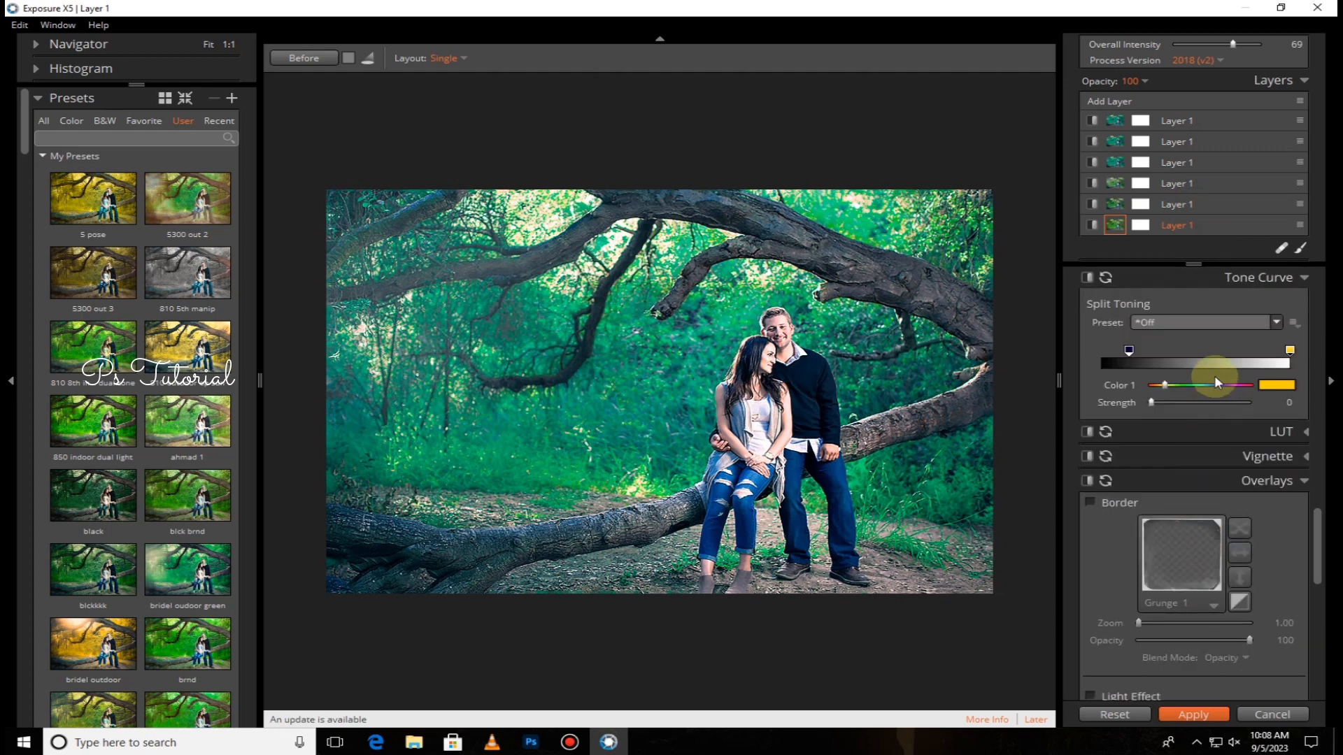
left_click(1274, 322)
mouse_move(1206, 373)
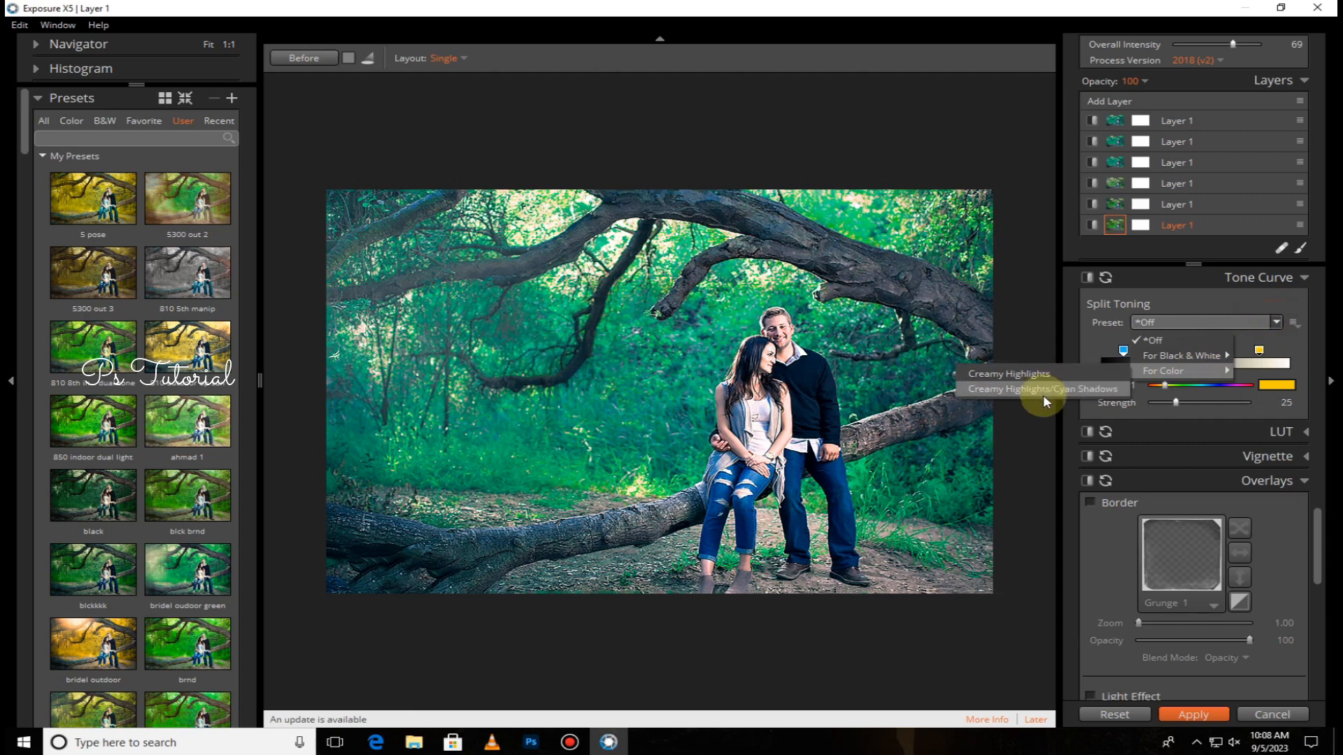
left_click(1045, 391)
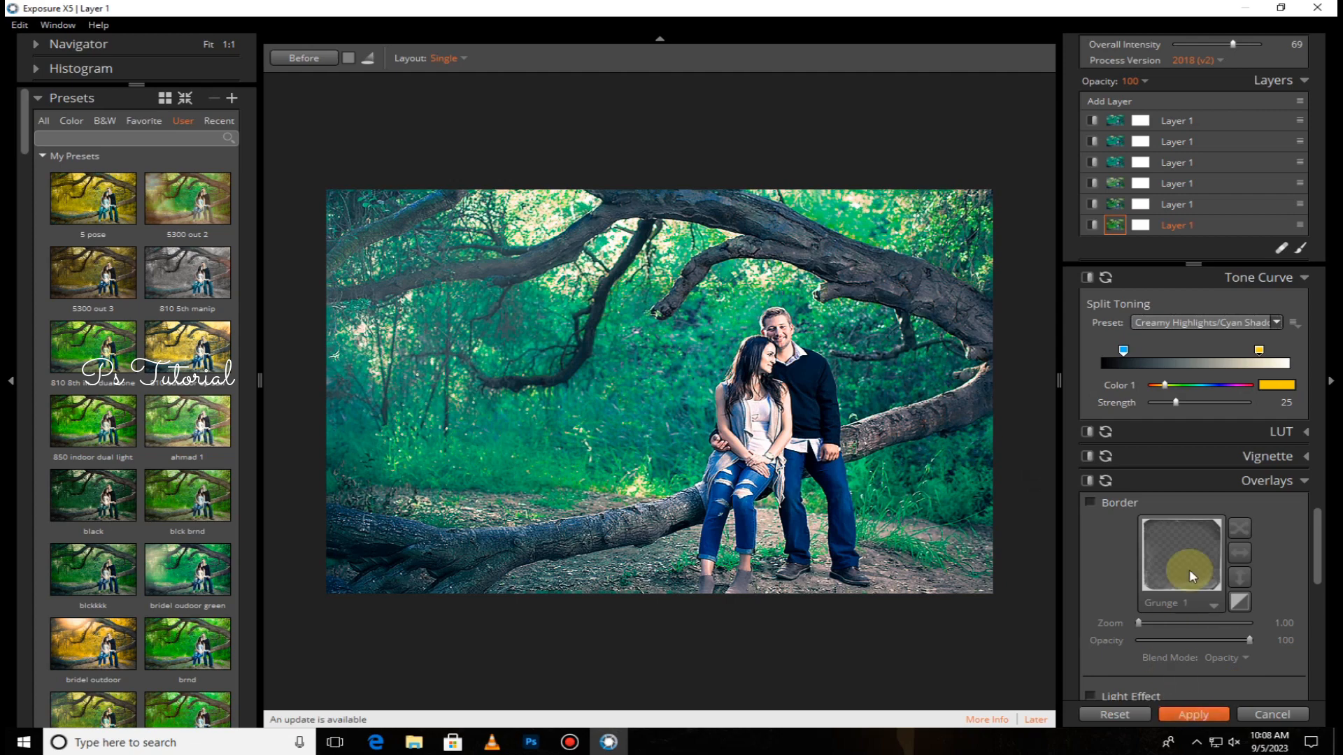
- Insert another adjustment layer and enable its light effect overlay
scroll(1188, 566, "down", 3)
scroll(1187, 548, "up", 6)
right_click(1177, 227)
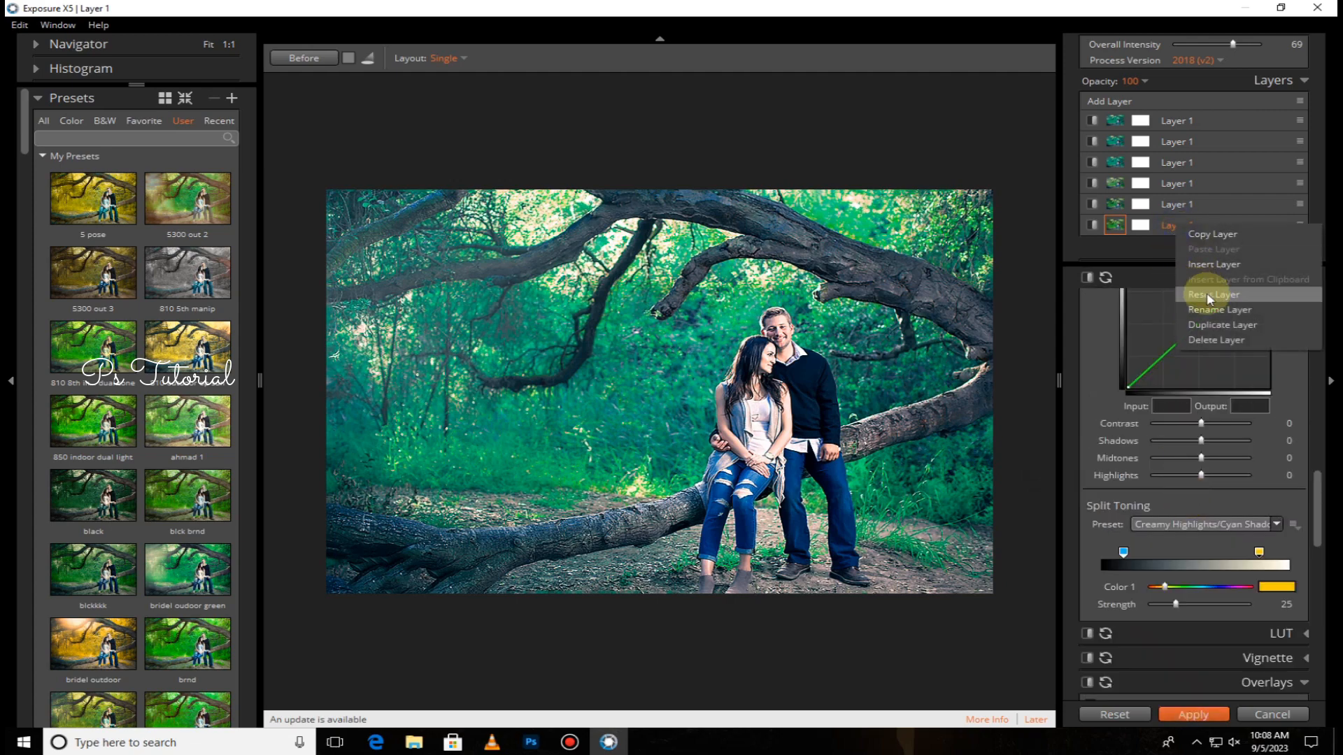
left_click(1198, 288)
scroll(1166, 445, "down", 3)
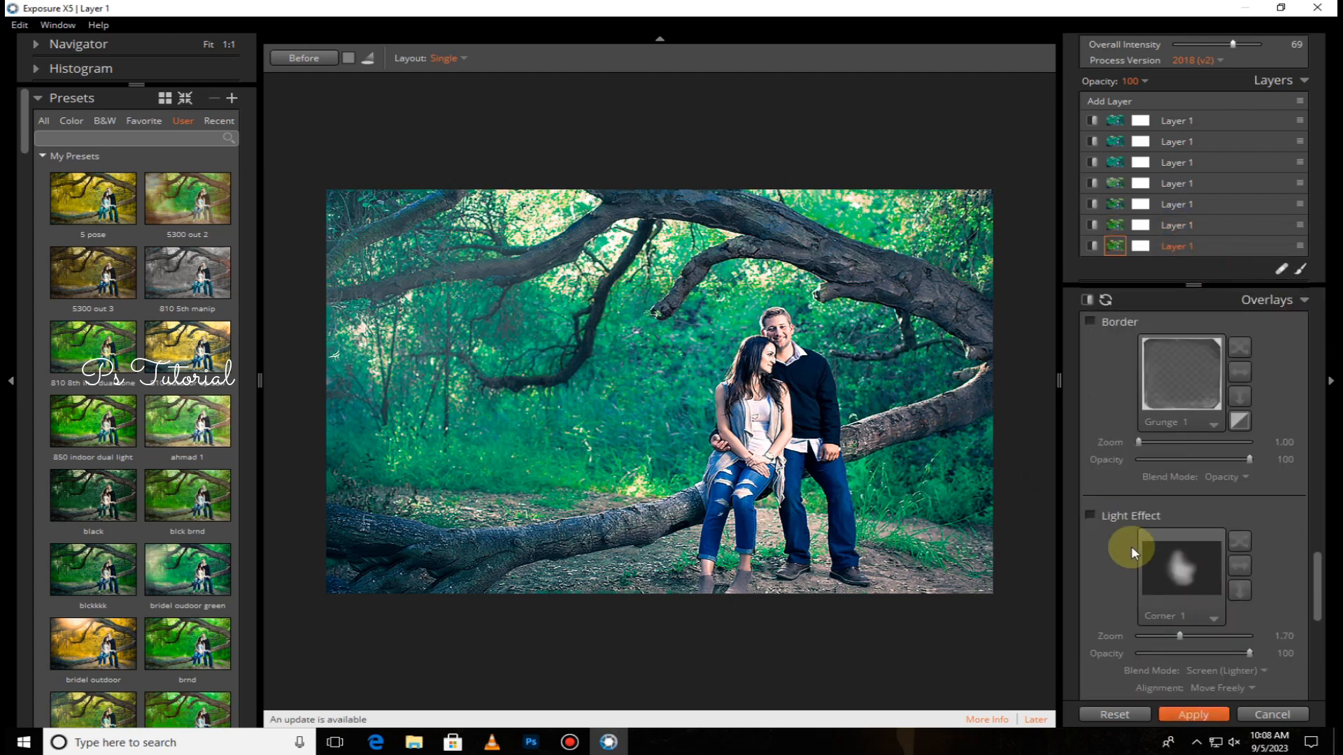
left_click(1089, 517)
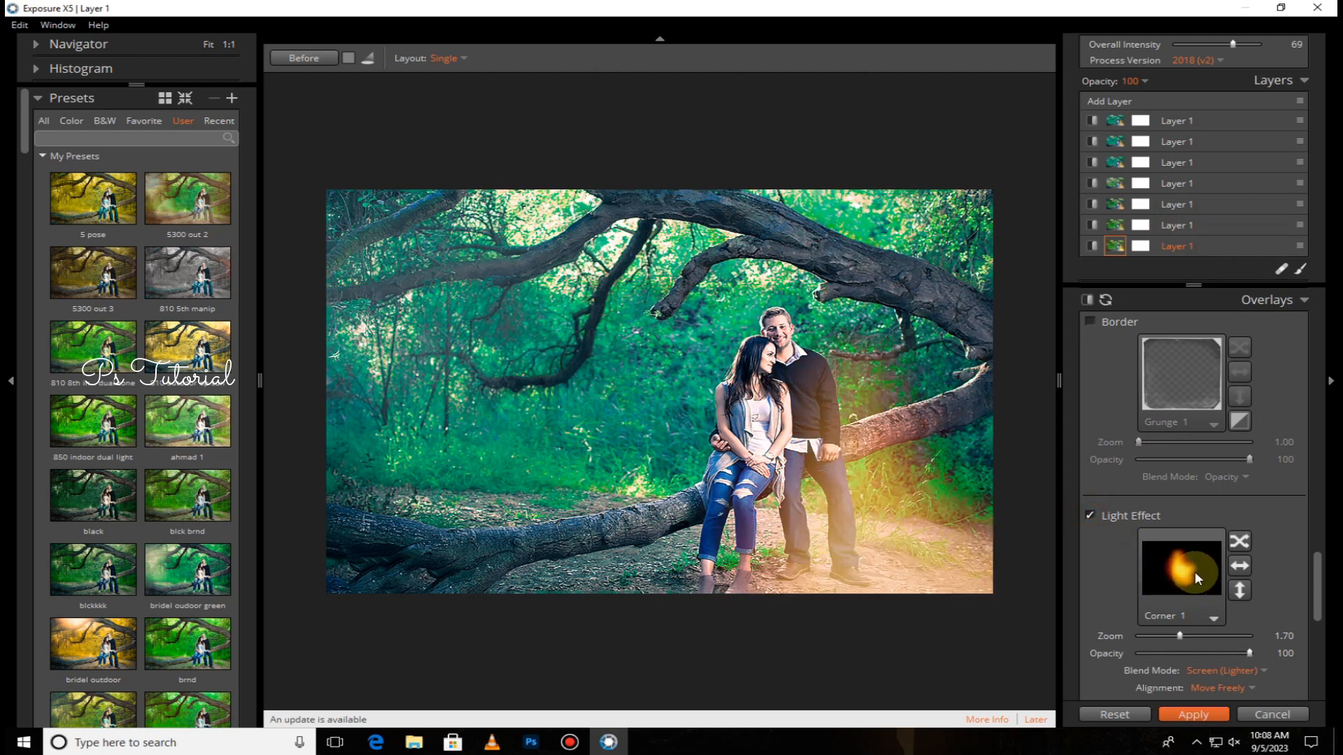
- Try several light effects, including Corner 2 and Orange Haze, and choose Haze Warm for the overlay
left_click(1194, 572)
scroll(1108, 291, "up", 3)
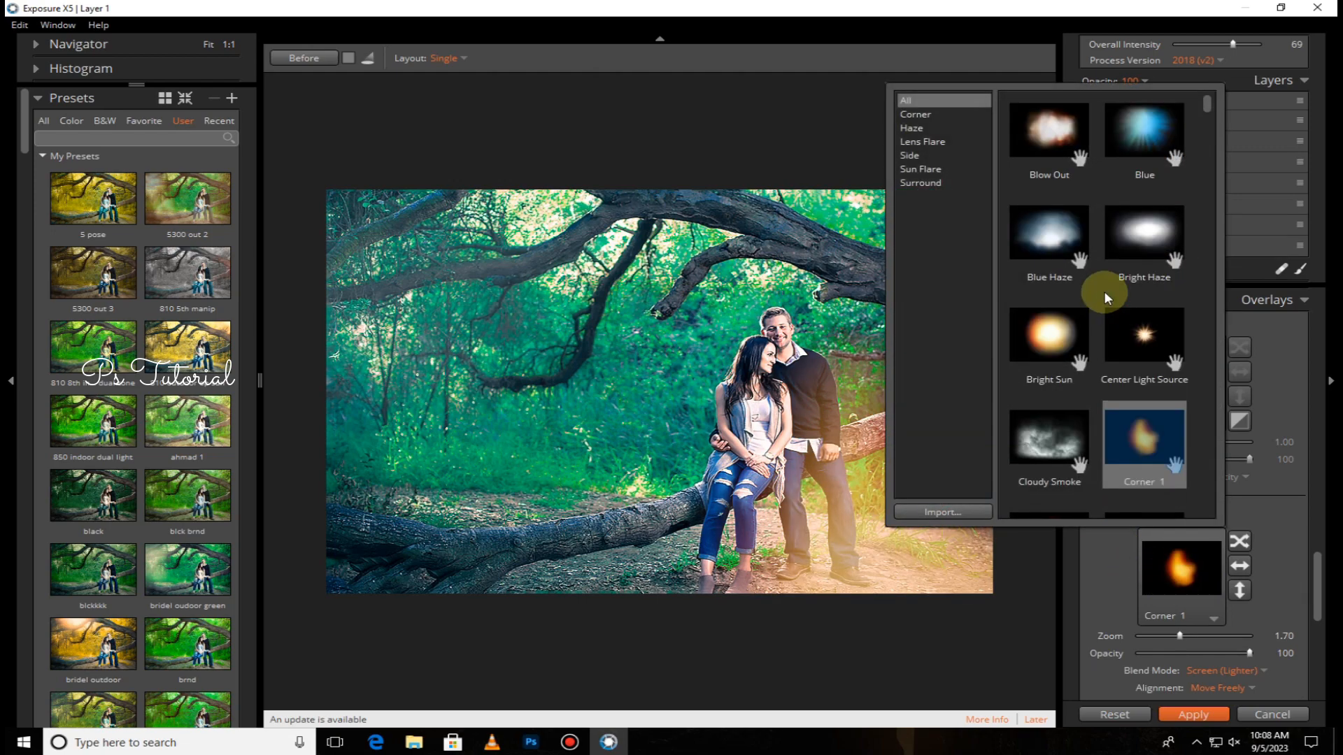
left_click(1091, 353)
left_click(1140, 440)
scroll(1140, 442, "down", 3)
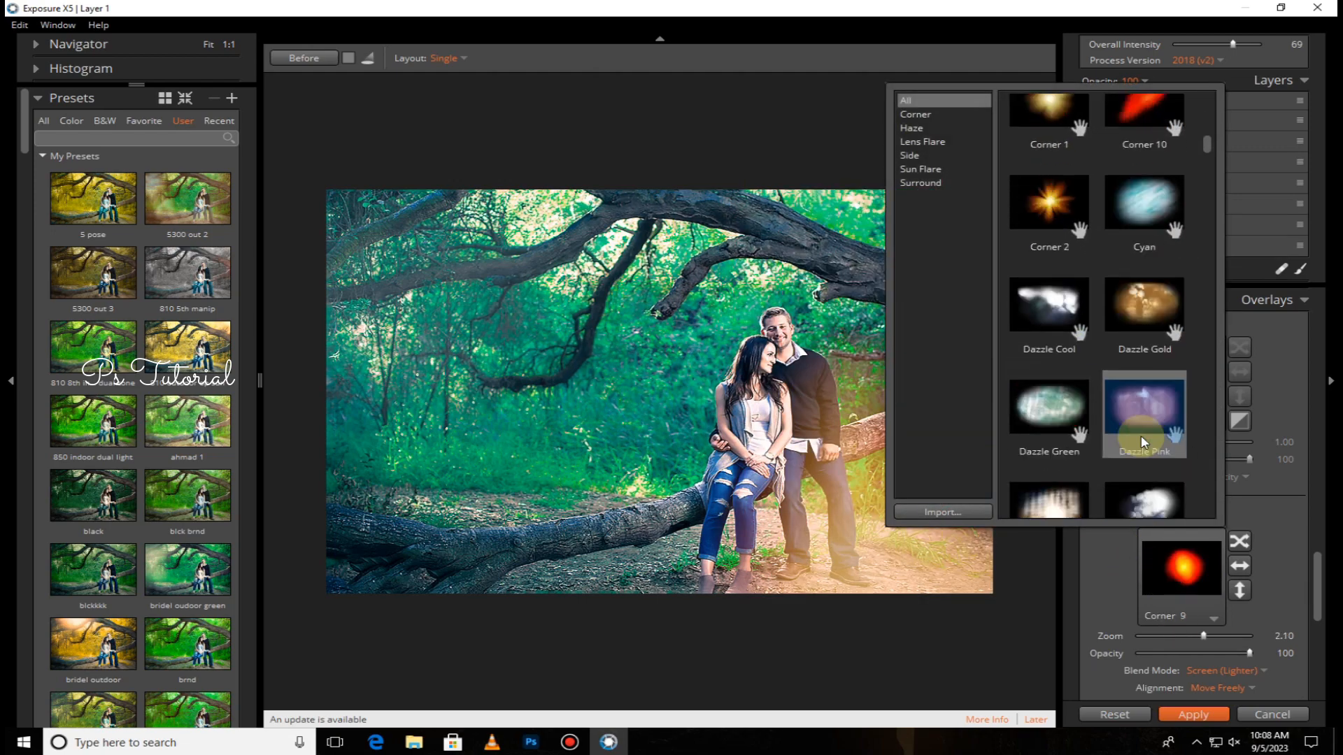
left_click(1144, 442)
left_click(1049, 203)
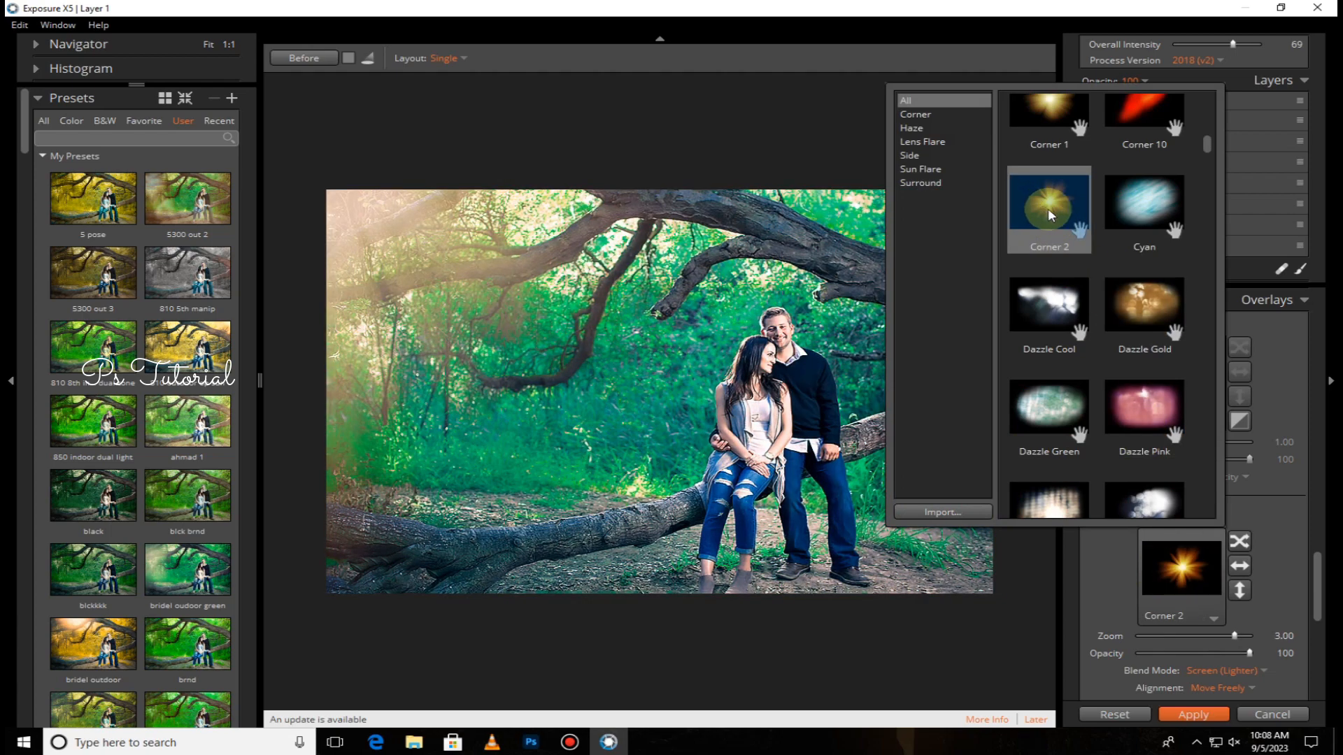
left_click(1153, 309)
scroll(1141, 414, "down", 15)
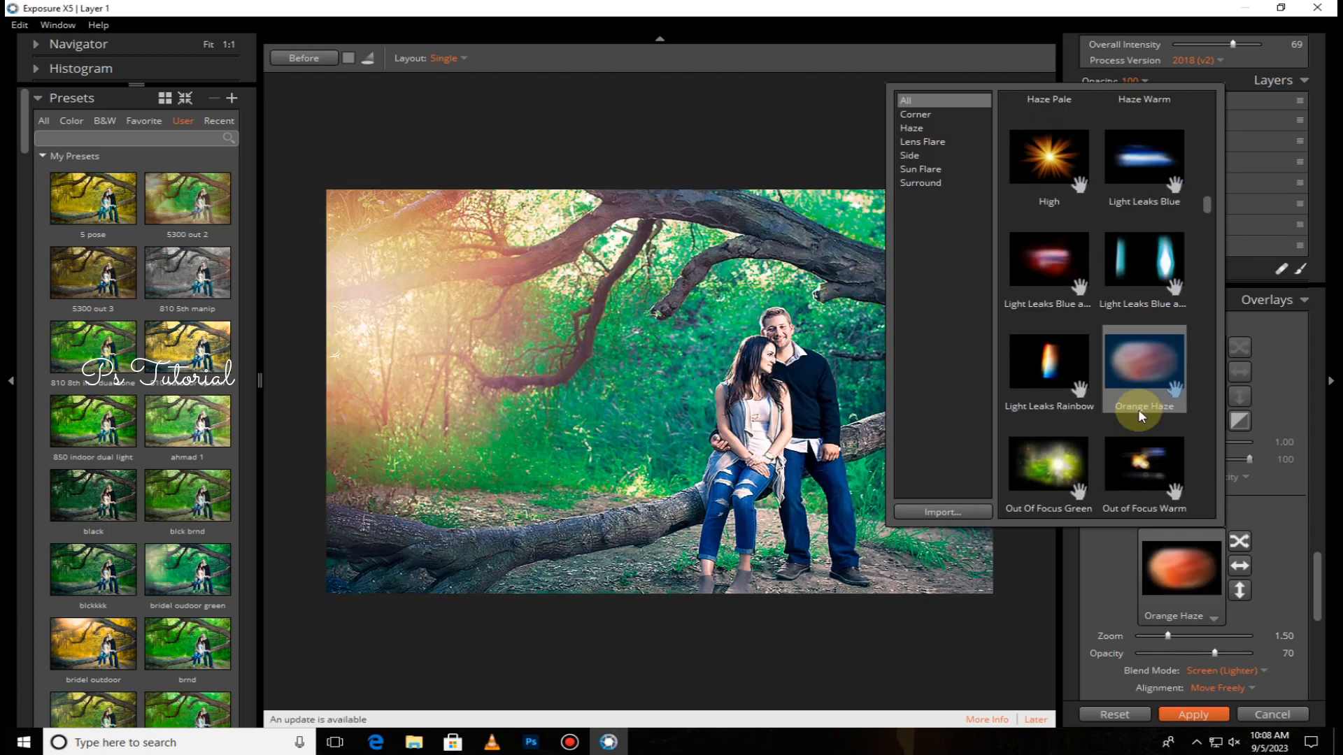
scroll(1140, 414, "up", 5)
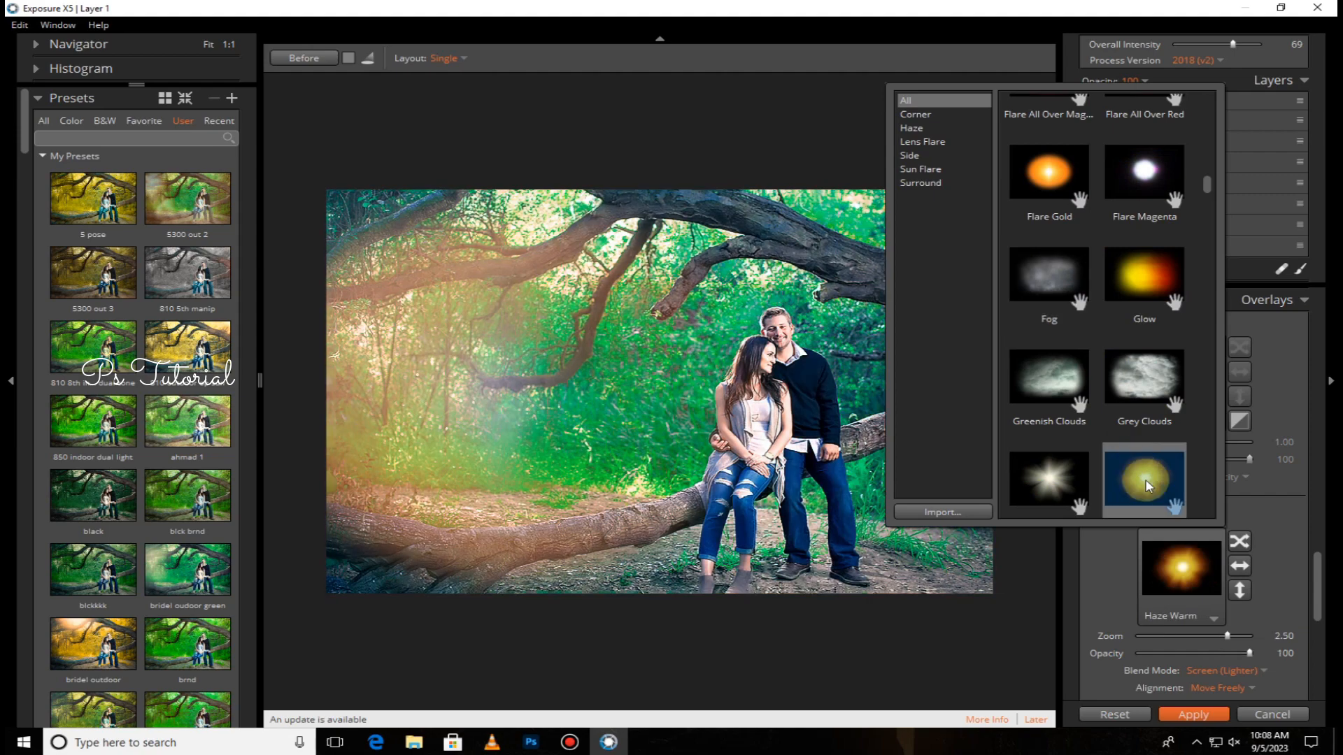
left_click(1147, 487)
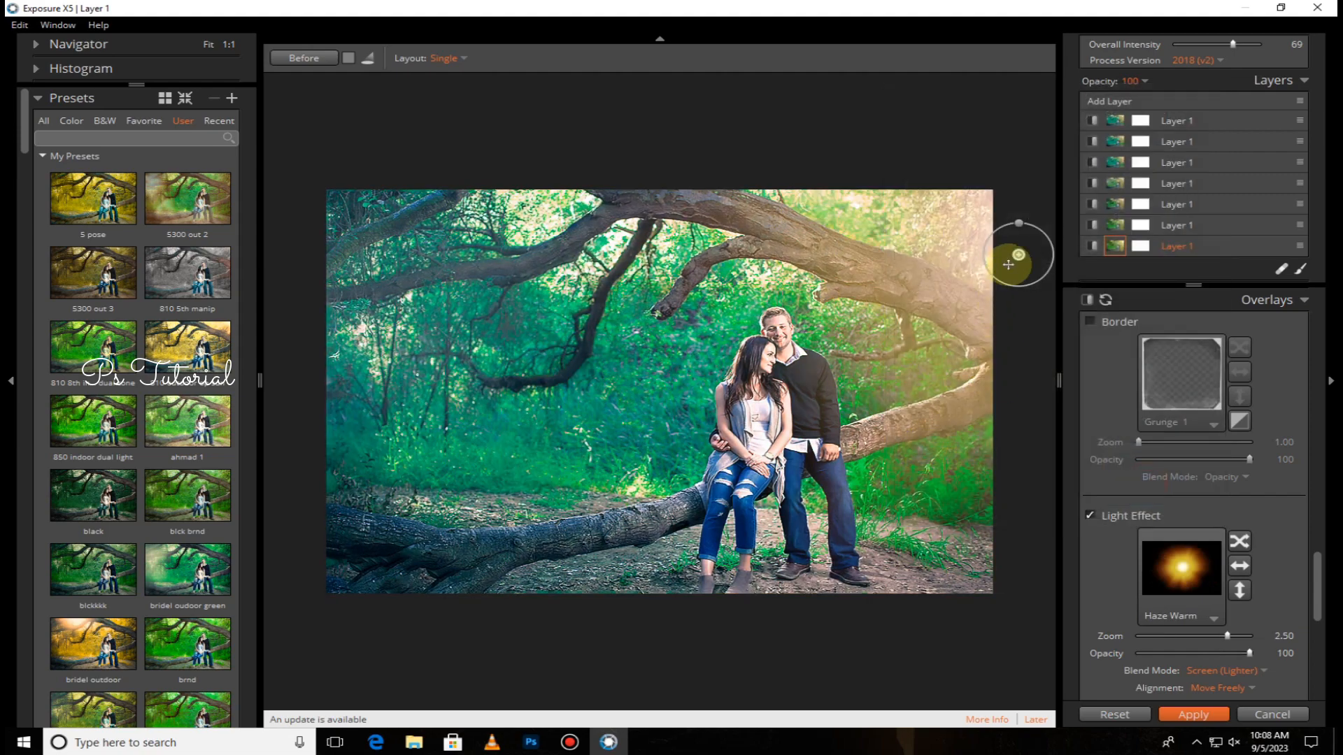
- Try the warm haze just outside the photo's upper-left corner with its opacity lowered to 46
left_click_drag(1014, 257, 275, 207)
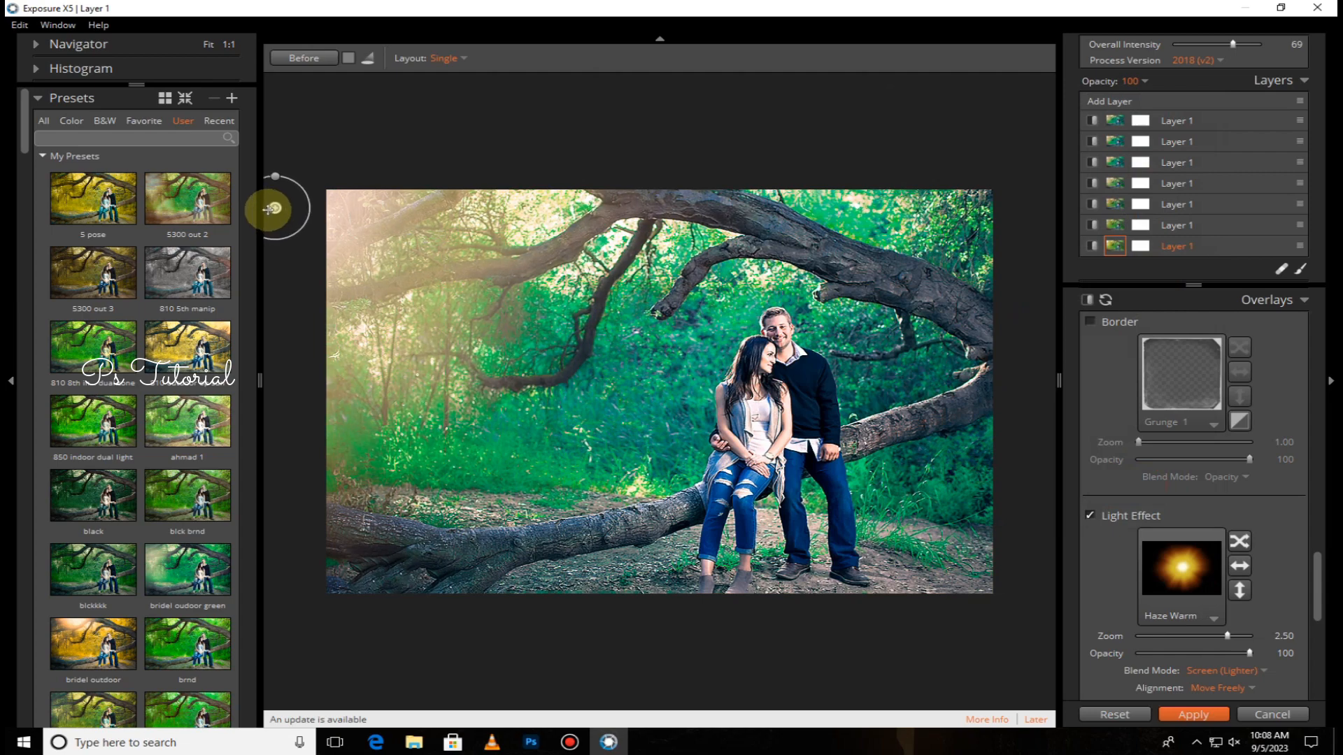
scroll(884, 418, "down", 1)
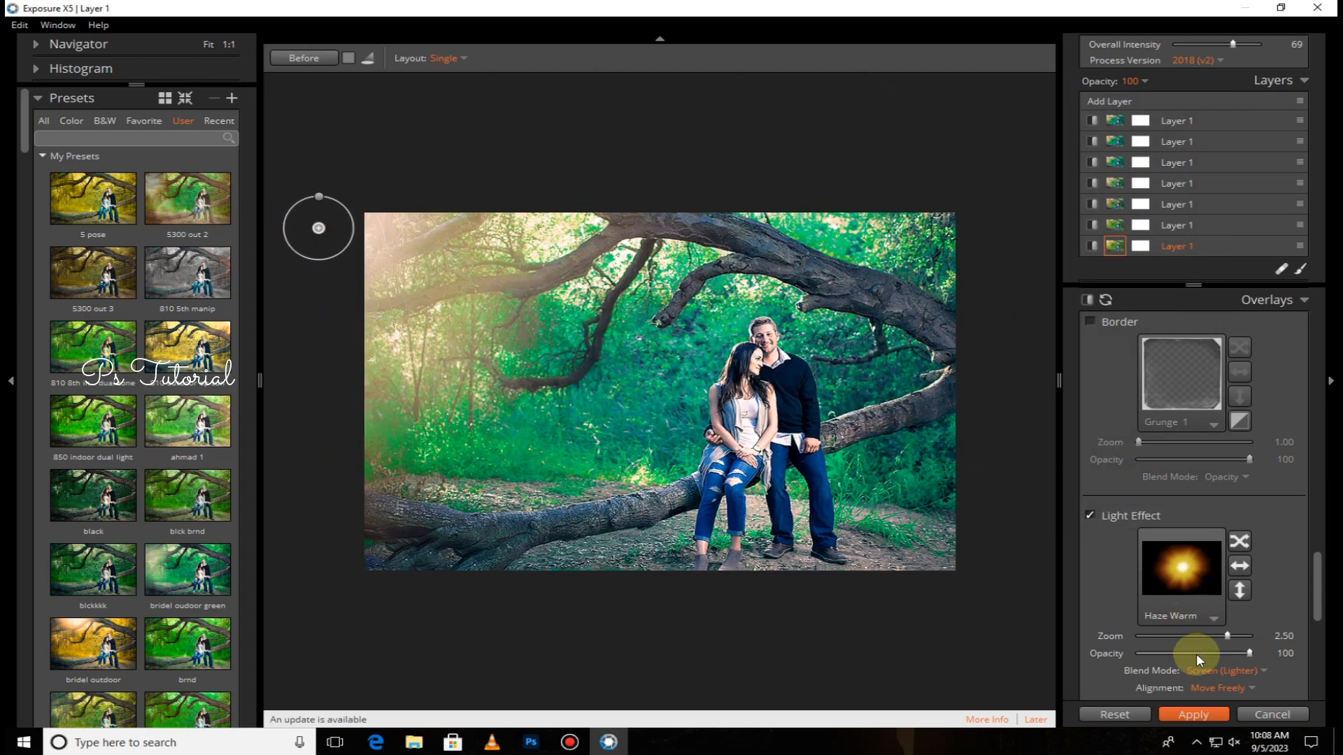
left_click_drag(1190, 652, 1185, 652)
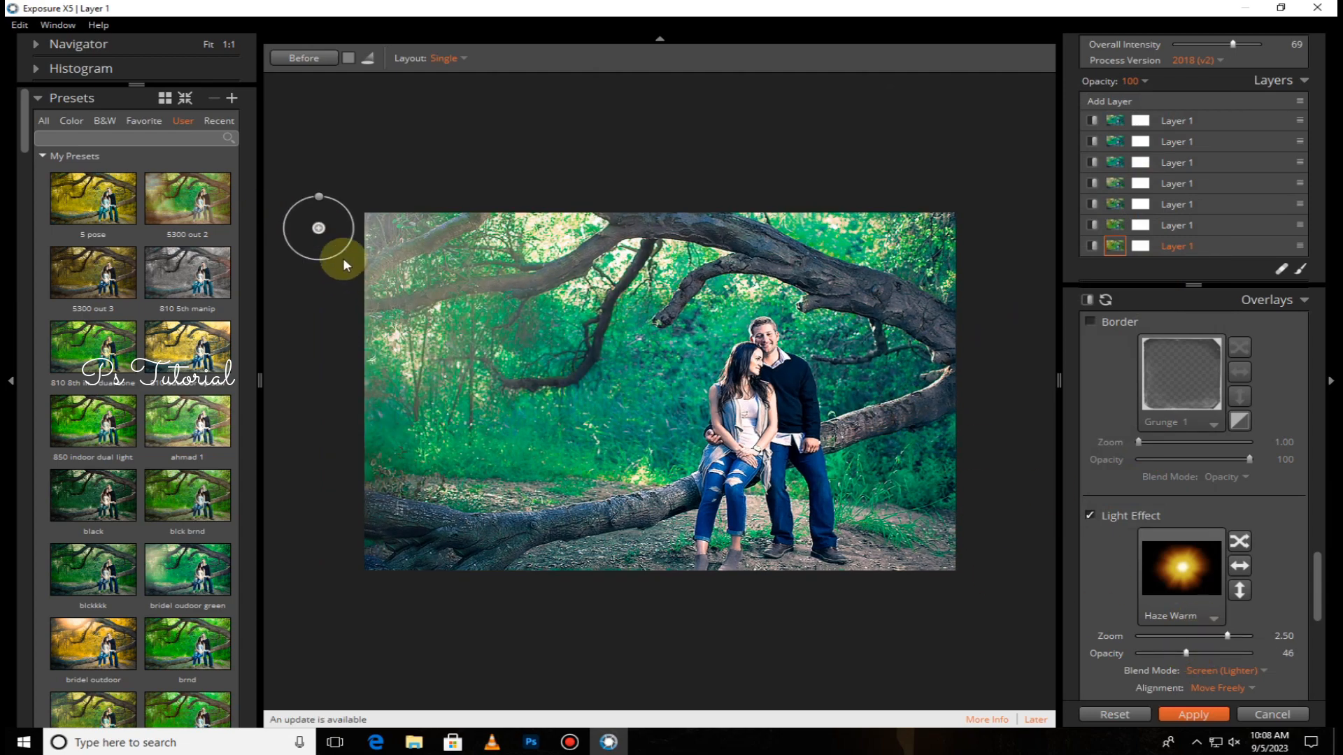
- Move the warm haze to the photo's upper-right corner and lower its opacity to about 32
left_click_drag(319, 229, 971, 239)
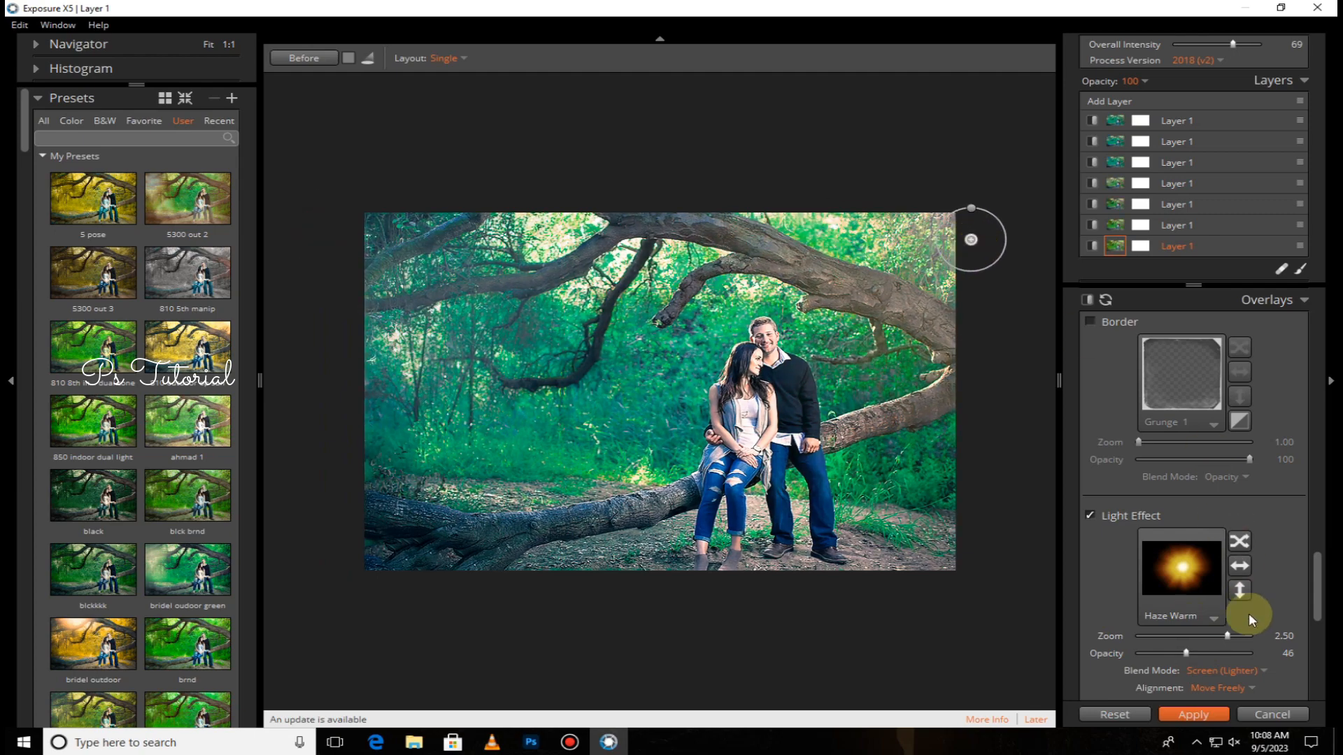
left_click_drag(1184, 652, 1181, 655)
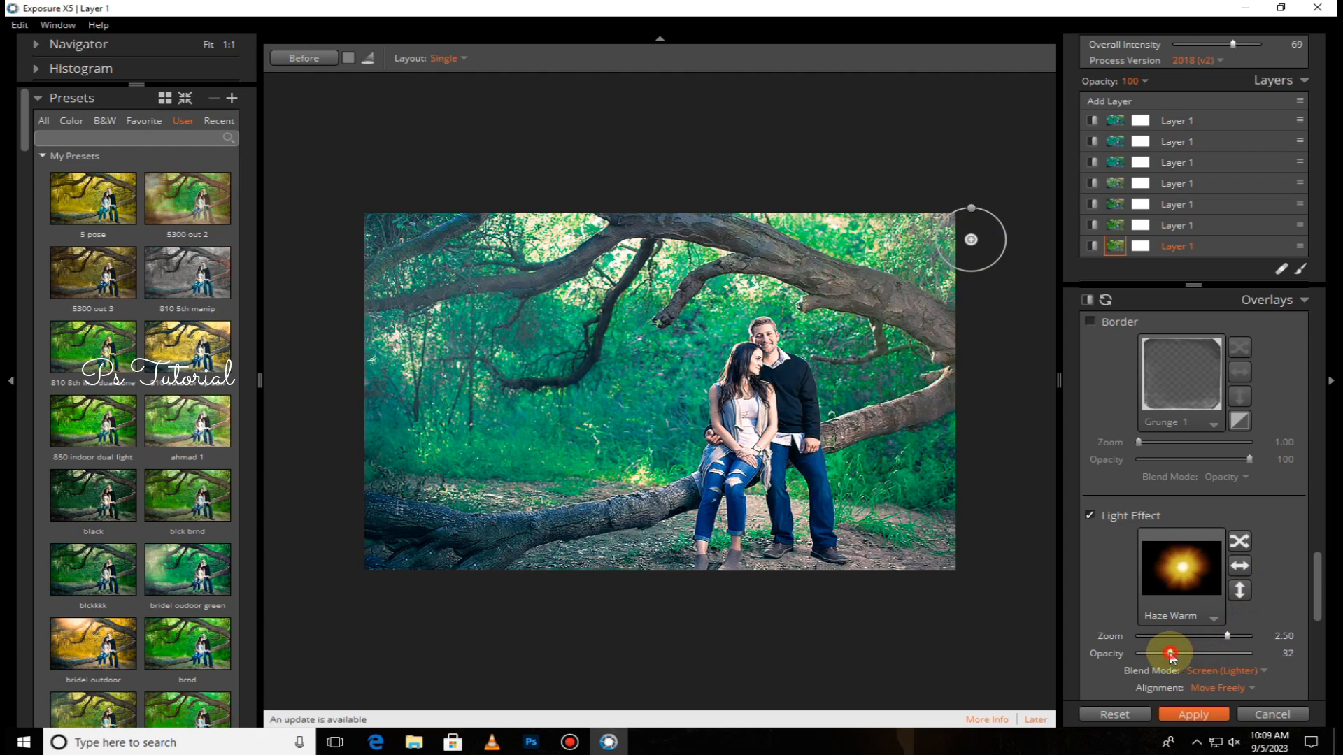
left_click_drag(1168, 652, 1167, 651)
- Apply the Exposure X5 edits, returning to Photoshop, and merge the visible layers
left_click(1193, 717)
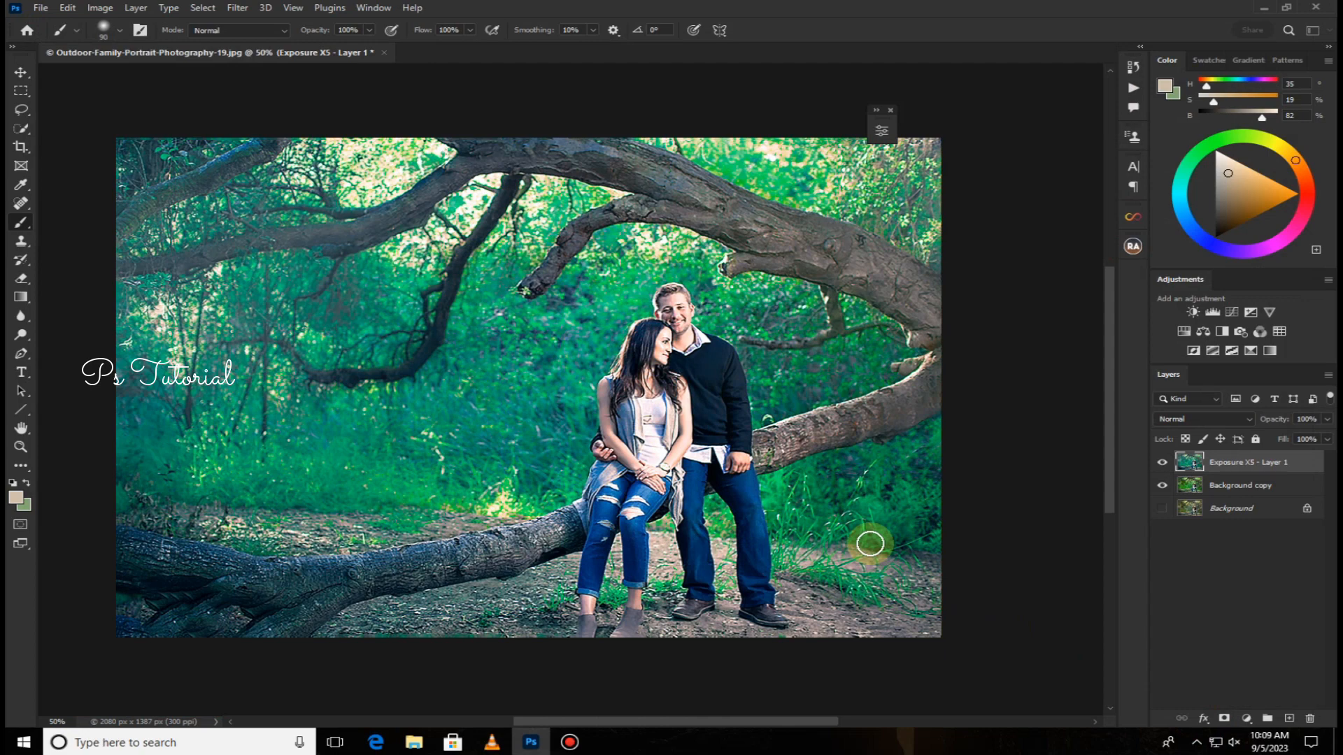
right_click(1238, 463)
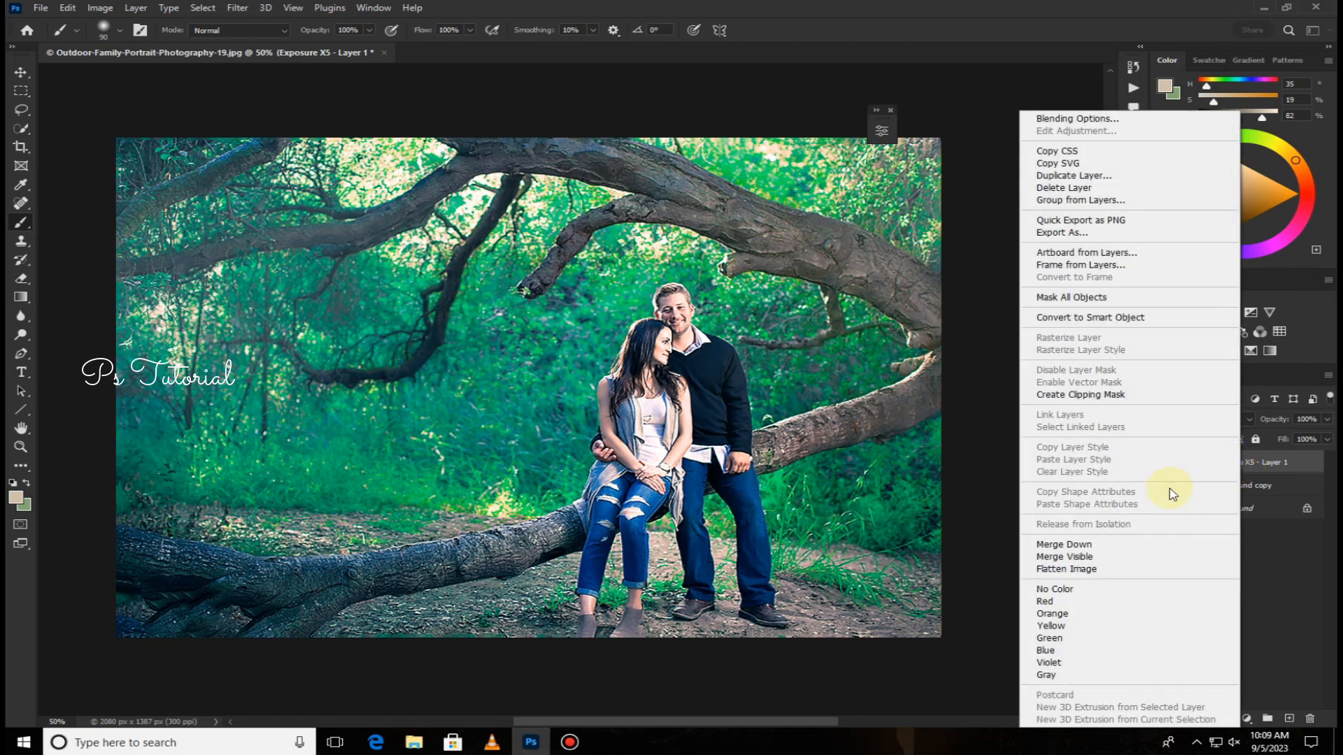
left_click(1078, 558)
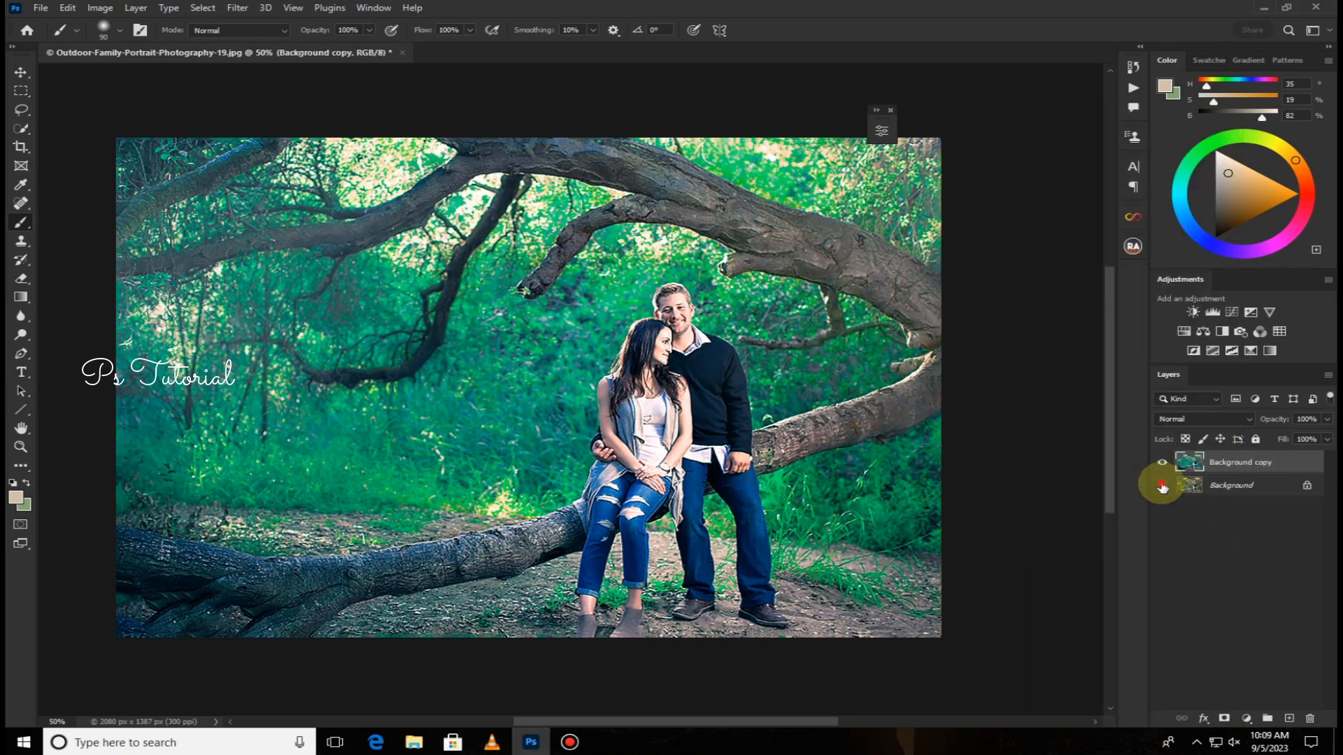
- Show the original Background layer and toggle the edited layer's visibility to compare before and after
left_click(1162, 485)
left_click(1164, 463)
left_click(1165, 464)
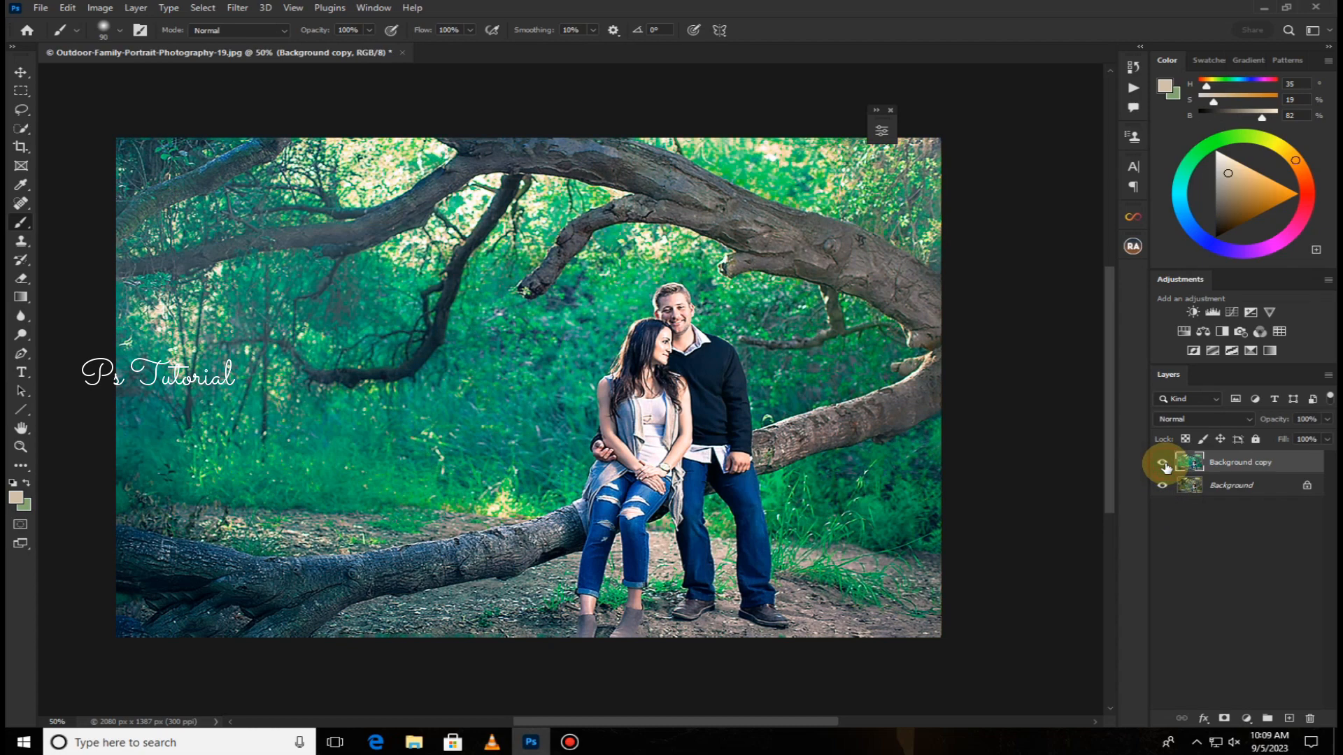
left_click(1163, 464)
left_click(1163, 464)
left_click(1163, 463)
left_click(1163, 464)
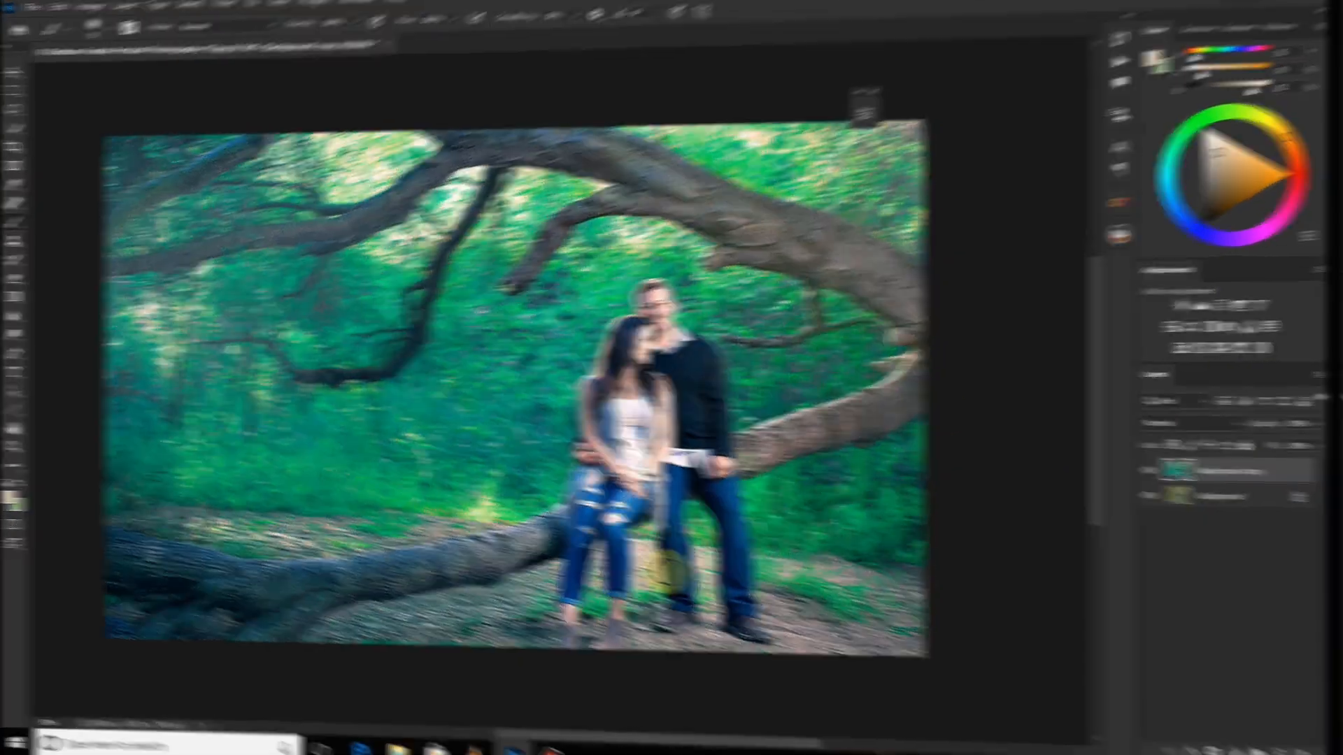